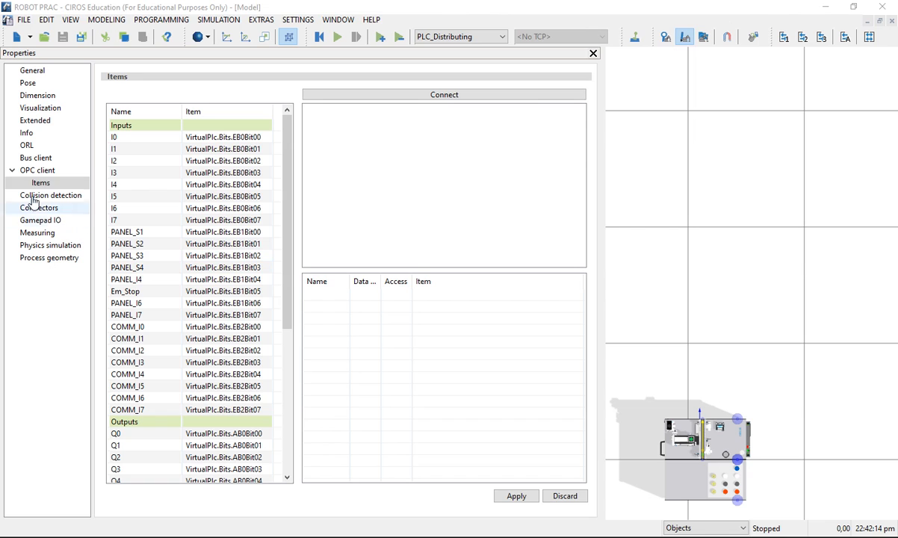
Step: Connect the PLC_Distributing OPC client's items to the FestoDidactic.EzOPC.2 server and bring the EzOPC window into view
left_click(27, 171)
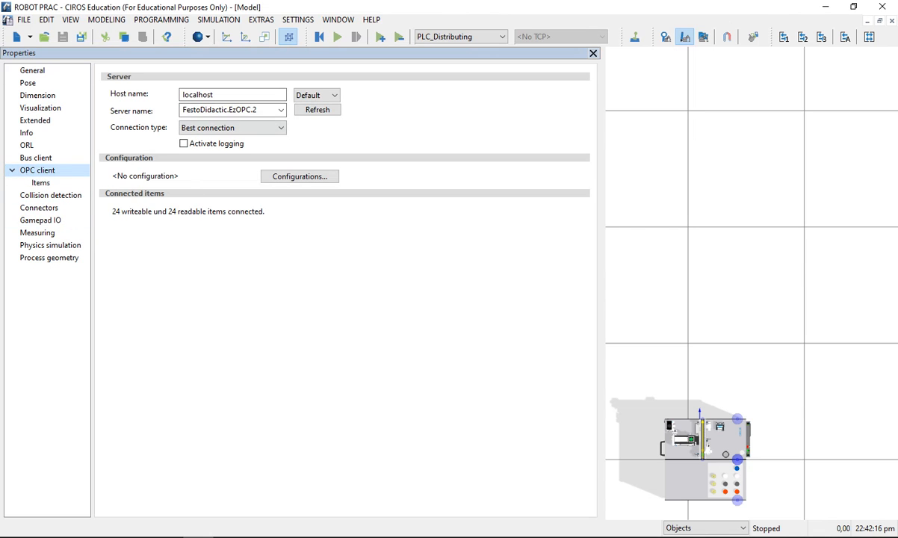
left_click(47, 182)
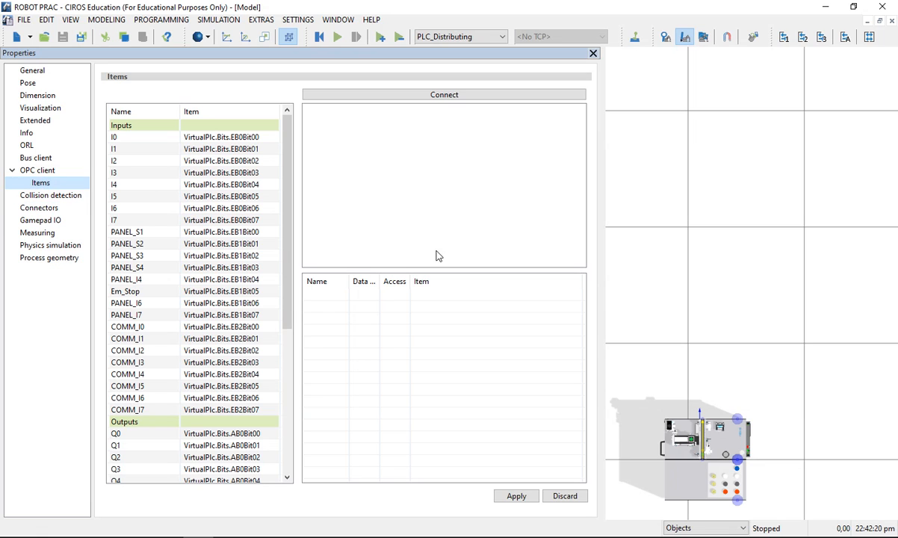
left_click(448, 96)
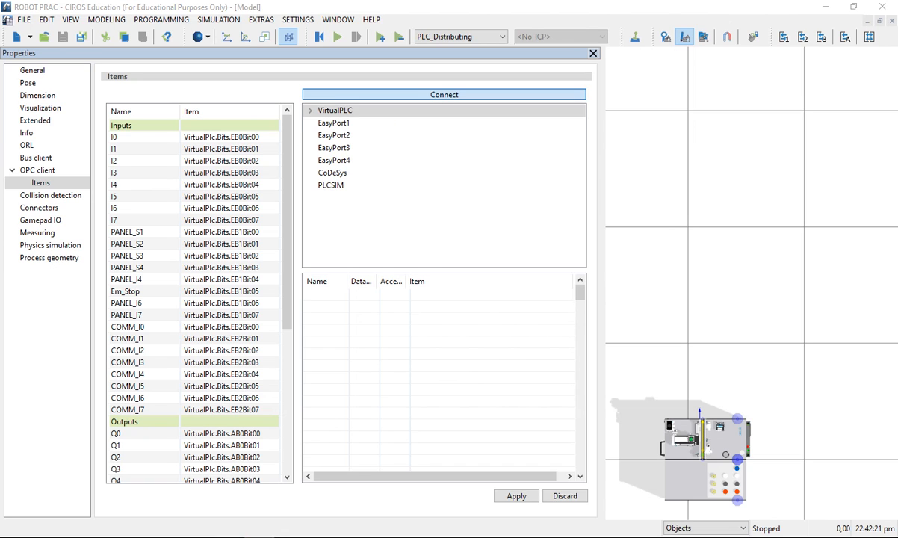
left_click_drag(176, 100, 458, 71)
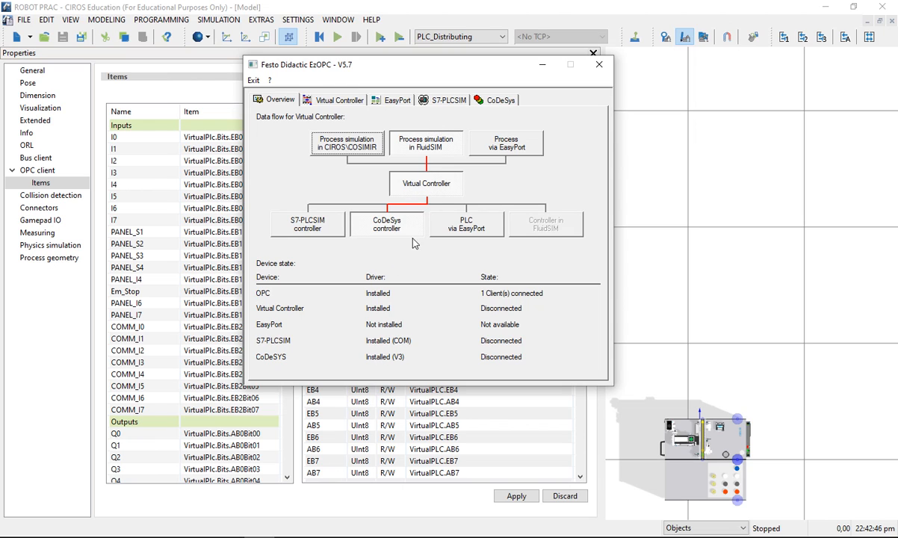
Step: Set the EzOPC virtual controller's data flow to link the CIROS/COSIMIR process simulation with the CoDeSys controller
left_click(468, 230)
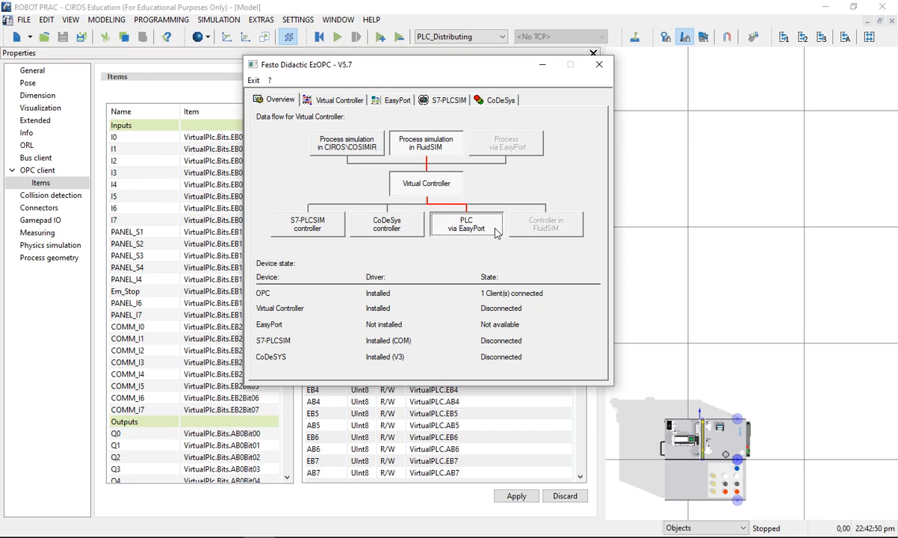
left_click(287, 218)
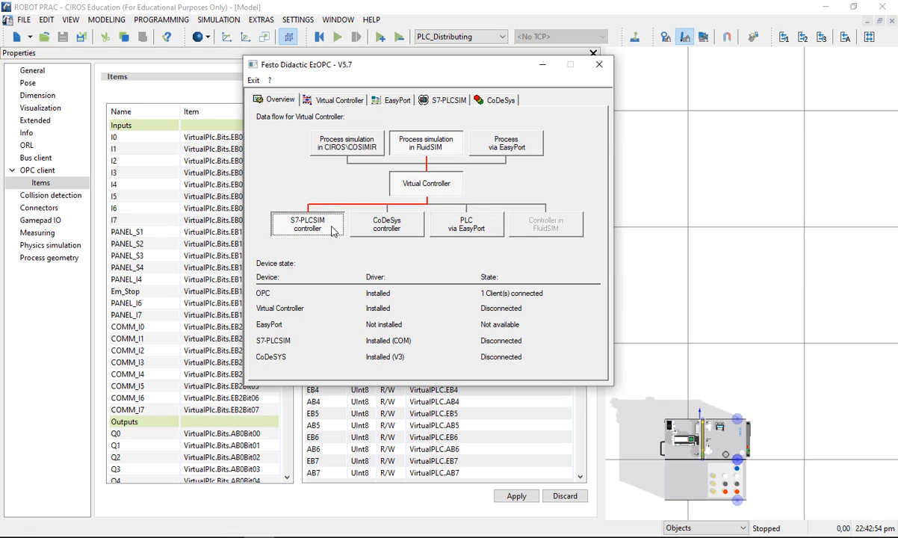
left_click(374, 220)
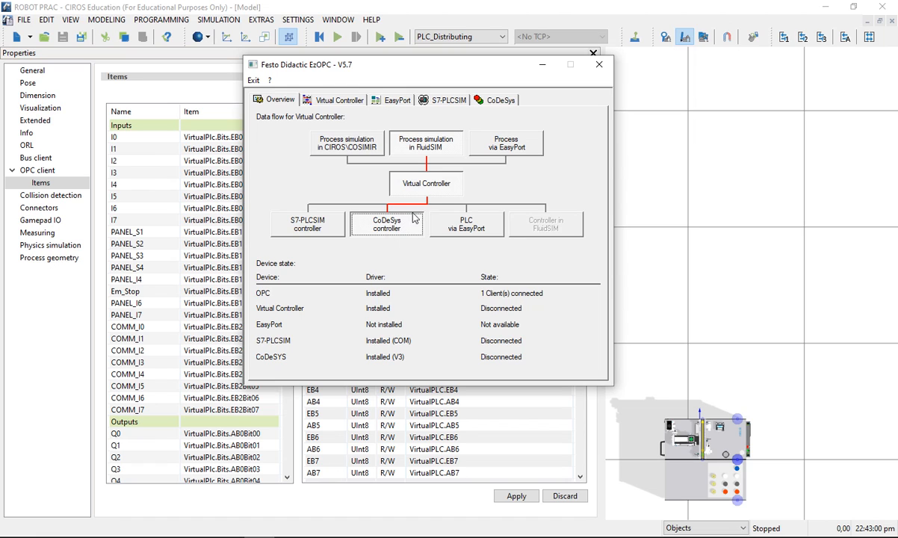
left_click(331, 138)
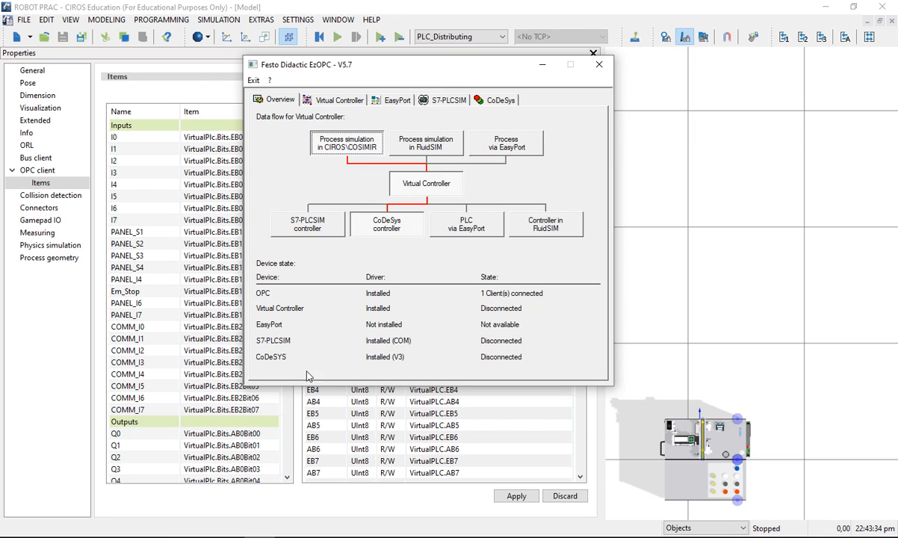
Step: Confirm V 3 as the CoDeSys version in the EzOPC CoDeSys settings, and return to the data flow overview
left_click(478, 100)
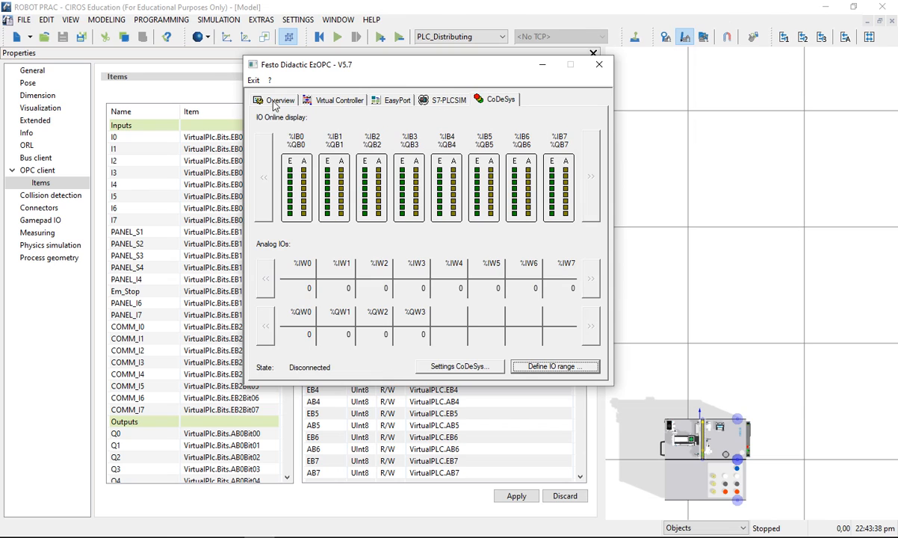
left_click(262, 100)
left_click(502, 101)
left_click(472, 368)
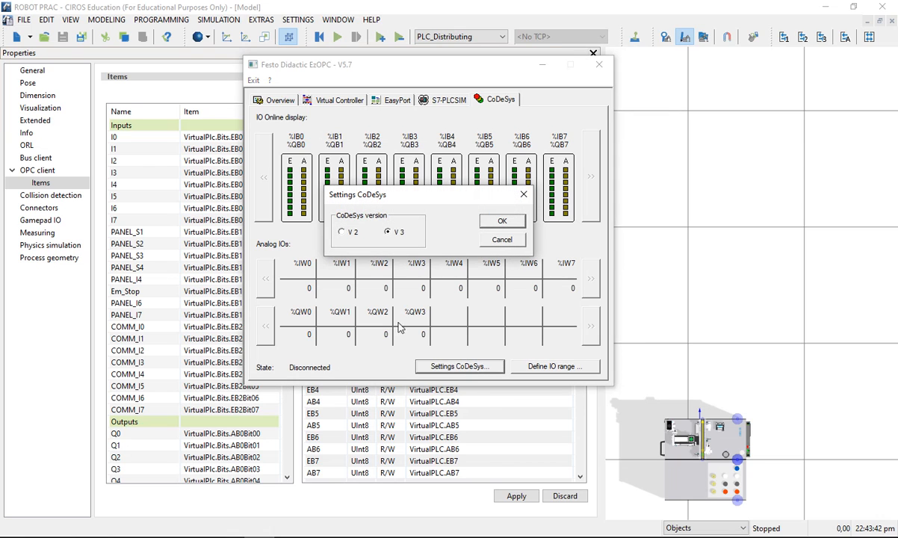
left_click(501, 221)
left_click(276, 100)
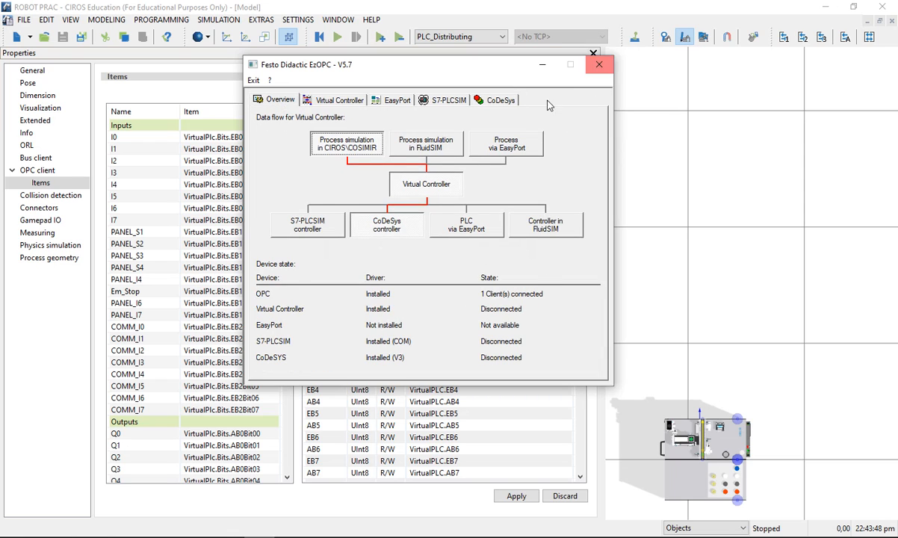
Step: Minimize EzOPC without exiting it and list the CoDeSys Bits items of the OPC server in the CIROS model properties
left_click(598, 65)
left_click(515, 254)
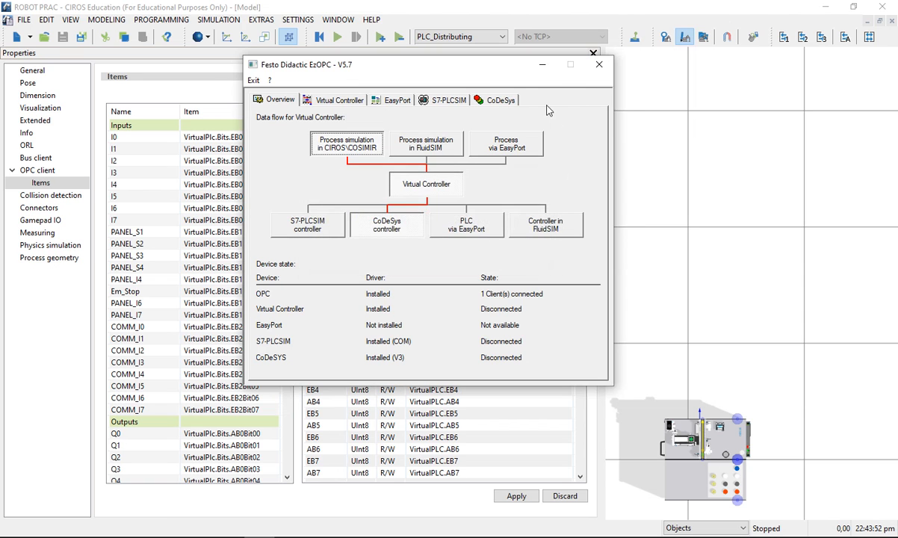
left_click(542, 64)
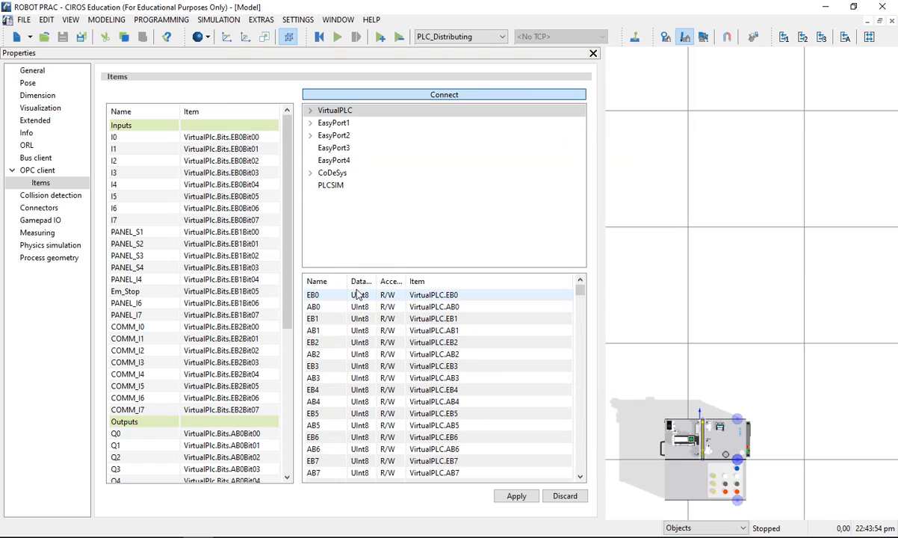
left_click(310, 172)
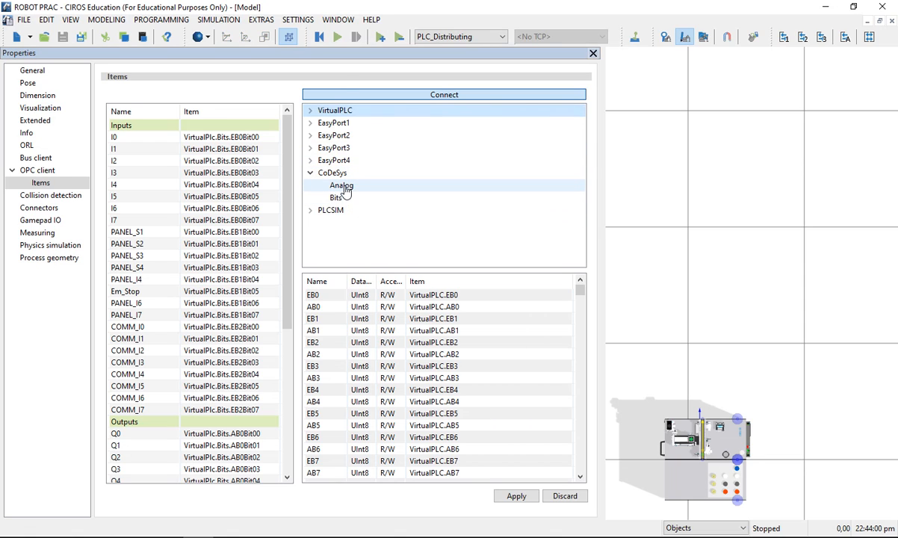
left_click(345, 189)
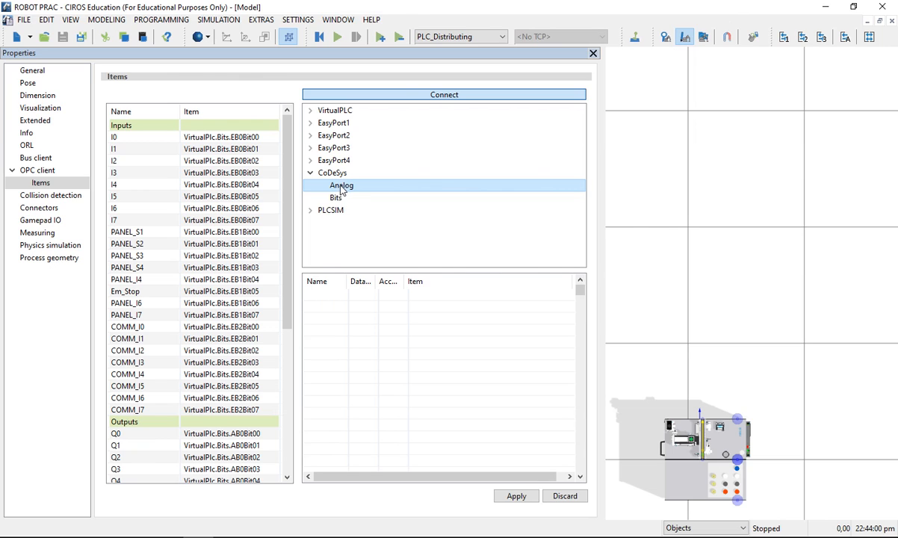
left_click(336, 197)
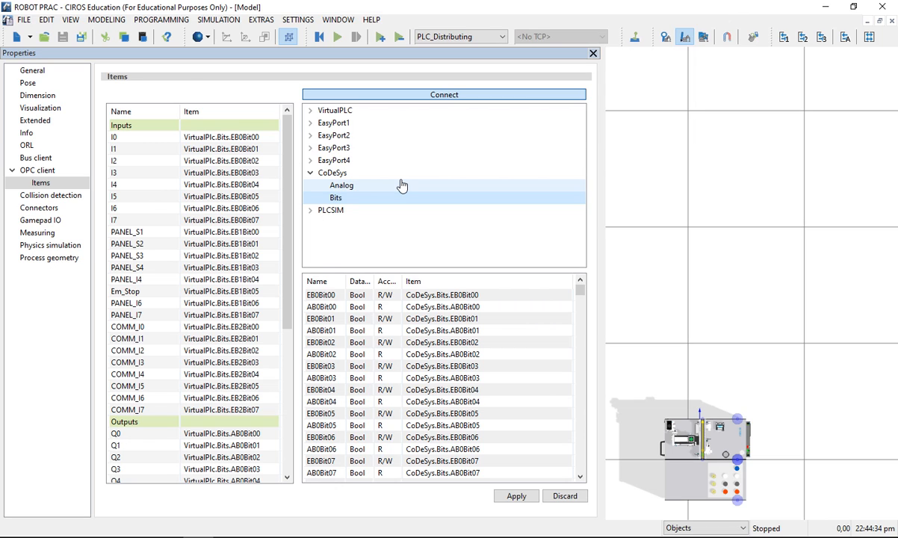
Step: Switch to CODESYS and show the Byte0 bit addresses in the onboard Digital Inputs I/O mapping
left_click(168, 536)
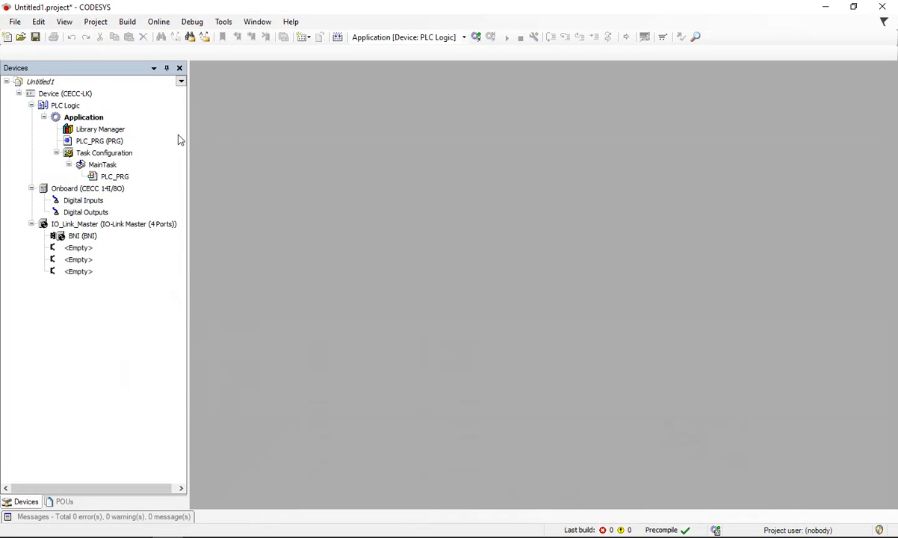
double_click(75, 201)
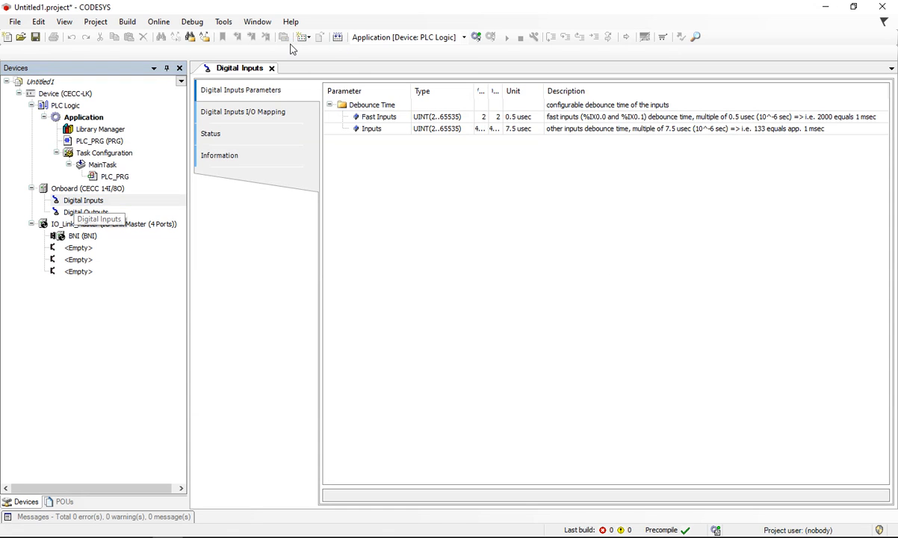
left_click(251, 112)
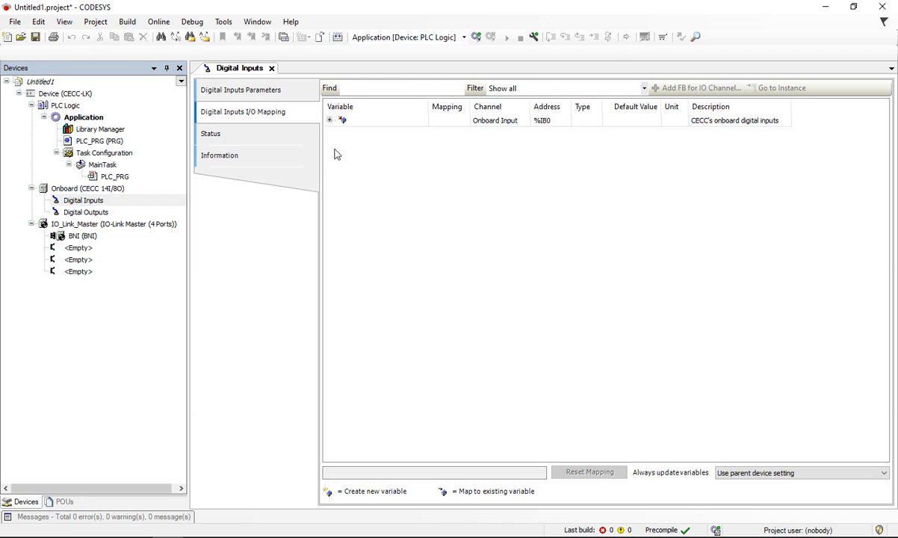
left_click(330, 121)
left_click(342, 132)
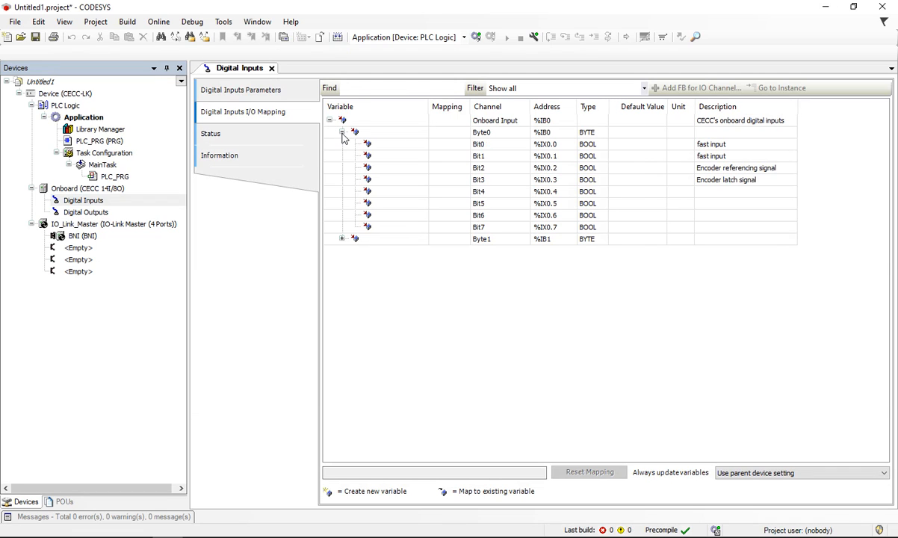
Step: Reopen the Digital Inputs I/O mapping and expand both Byte0 and Byte1 to examine their bit addresses
left_click(271, 68)
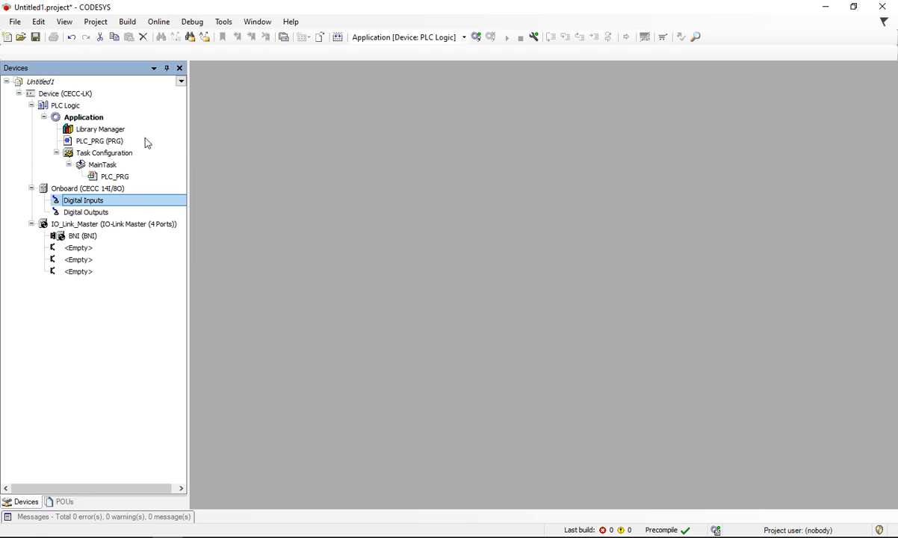
double_click(91, 201)
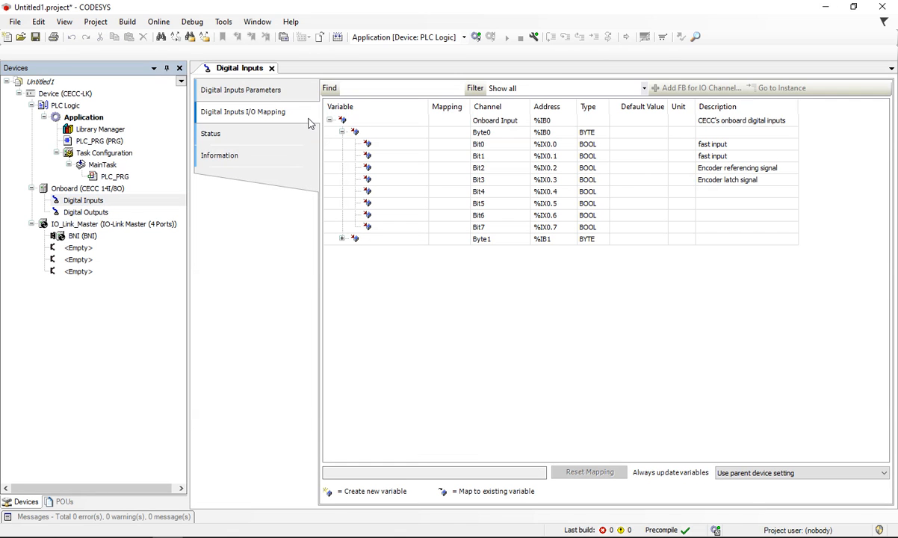
left_click(341, 132)
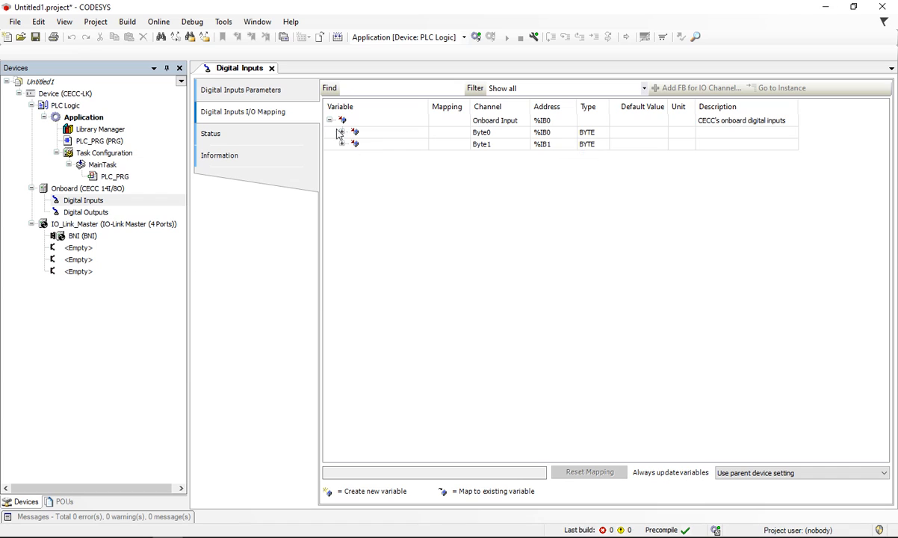
left_click(329, 120)
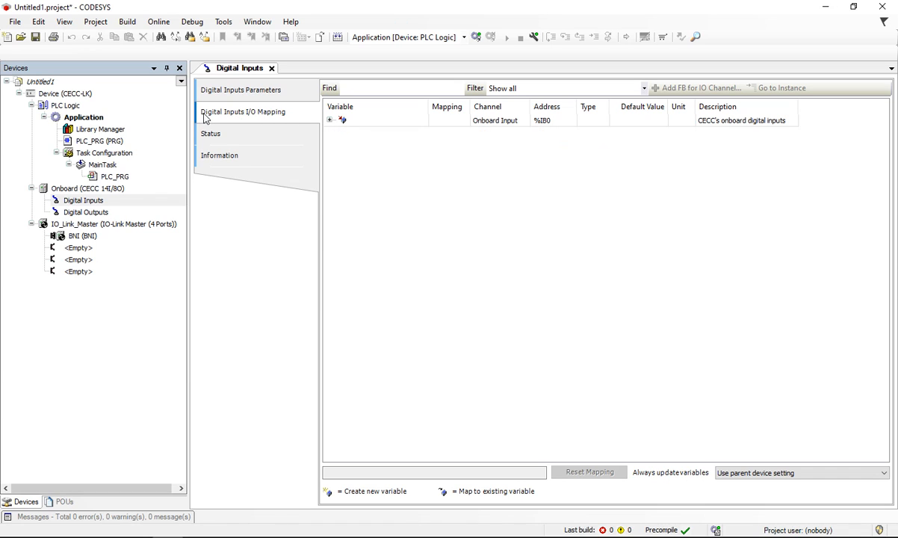
left_click(329, 121)
left_click(341, 133)
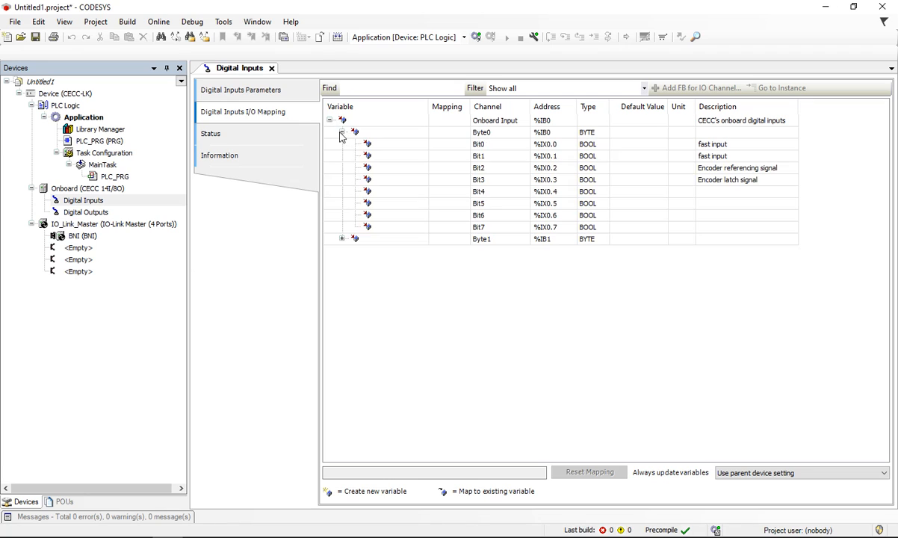
left_click(341, 239)
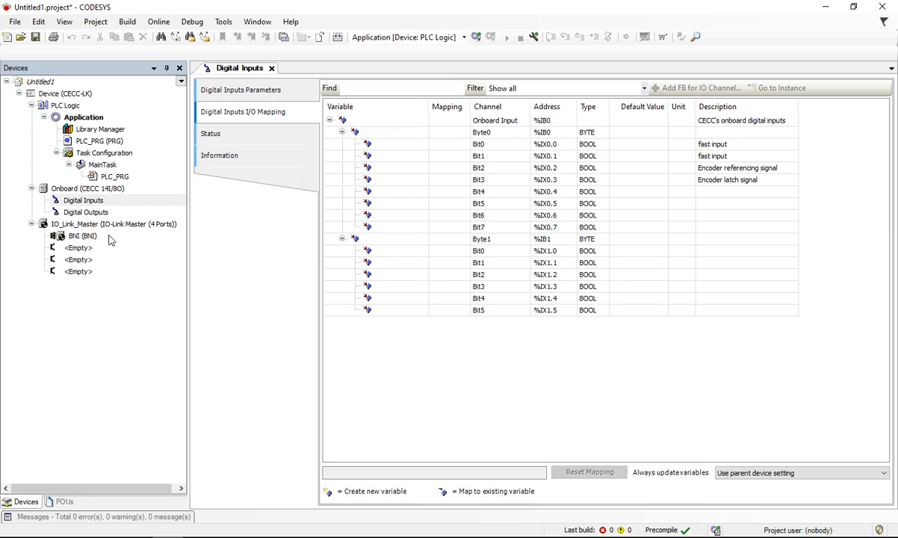
Step: Open the onboard Digital Outputs I/O mapping and expand Byte0 to examine its output bit addresses
double_click(75, 213)
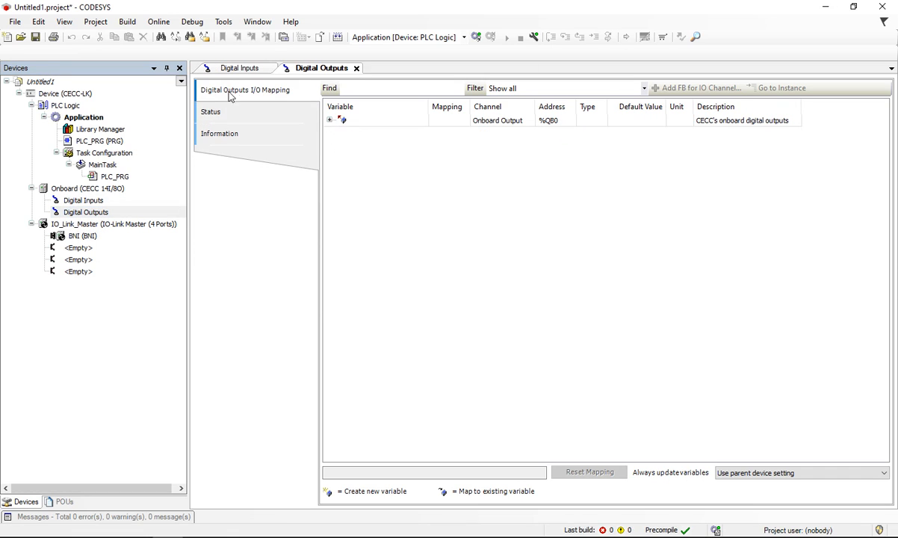
left_click(330, 119)
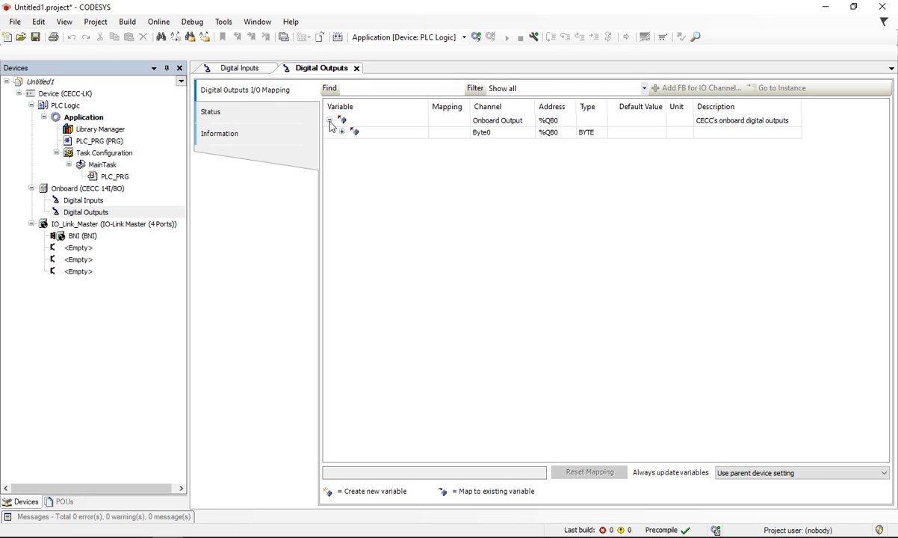
left_click(341, 131)
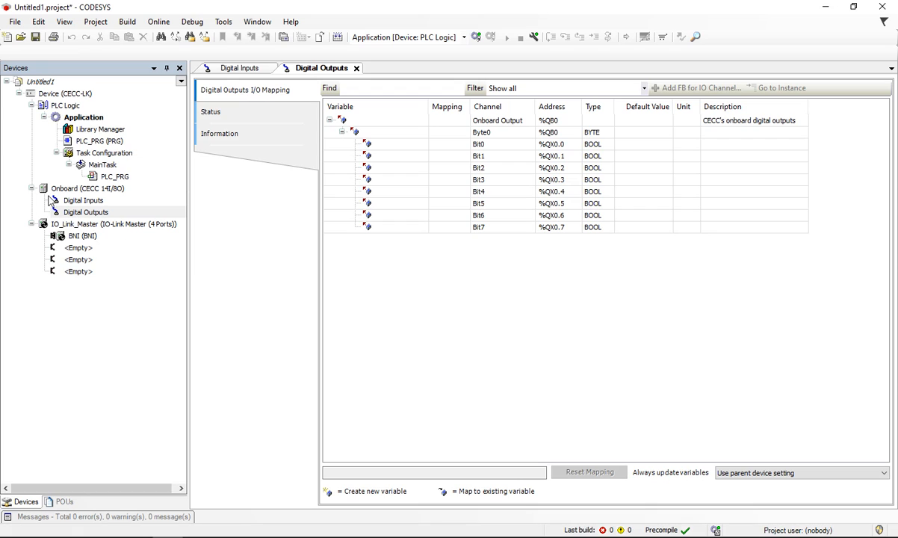
Step: Open the BNI device's IO-Link I/O mapping and review the pin addresses under ProcessDataIn and ProcessDataOut
double_click(73, 237)
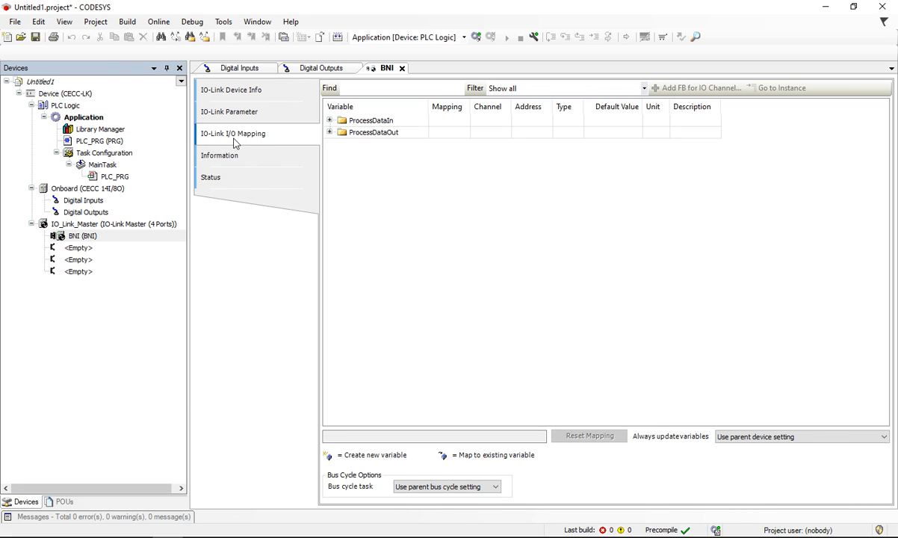
left_click(330, 120)
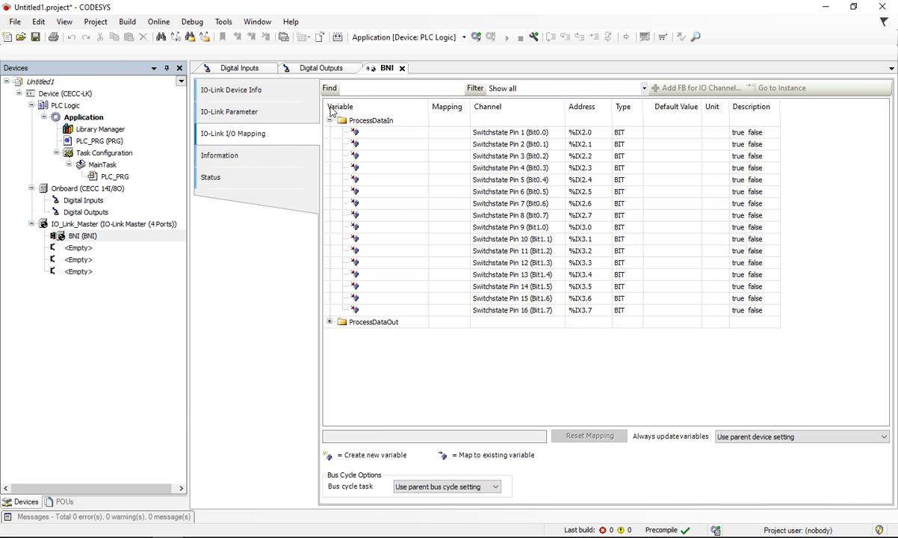
left_click(330, 322)
scroll(355, 336, "down", 3)
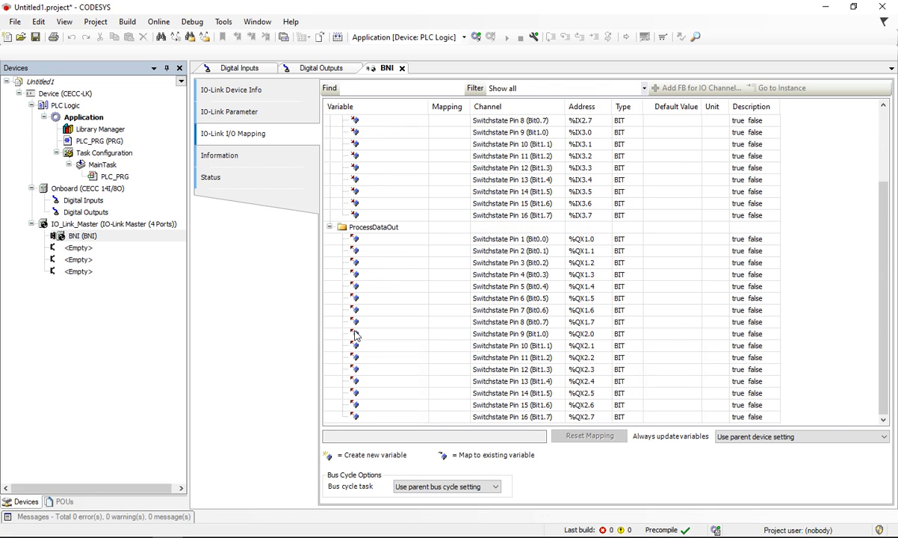
left_click(73, 200)
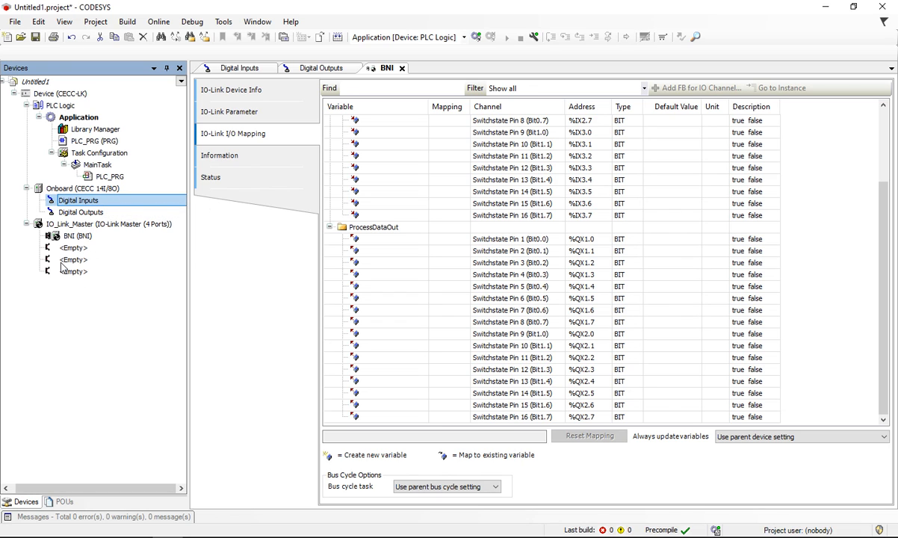
left_click(90, 353)
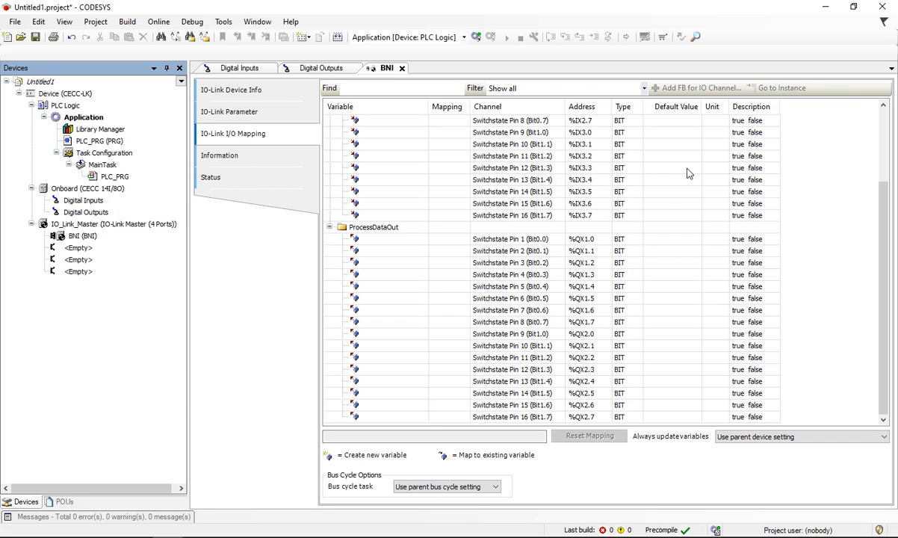
scroll(593, 155, "up", 3)
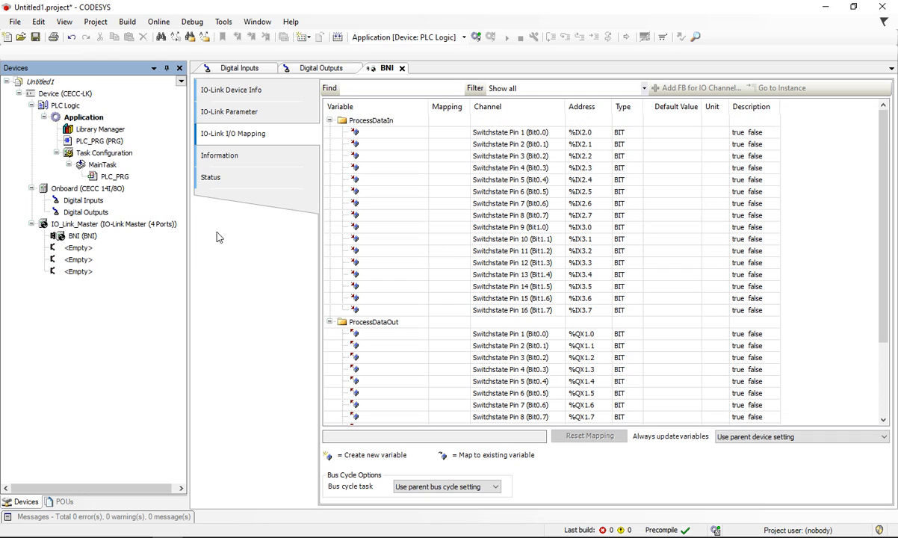
Step: Return to the onboard Digital Inputs I/O mapping and examine the addresses and data types of Byte0 and its bits
left_click(239, 71)
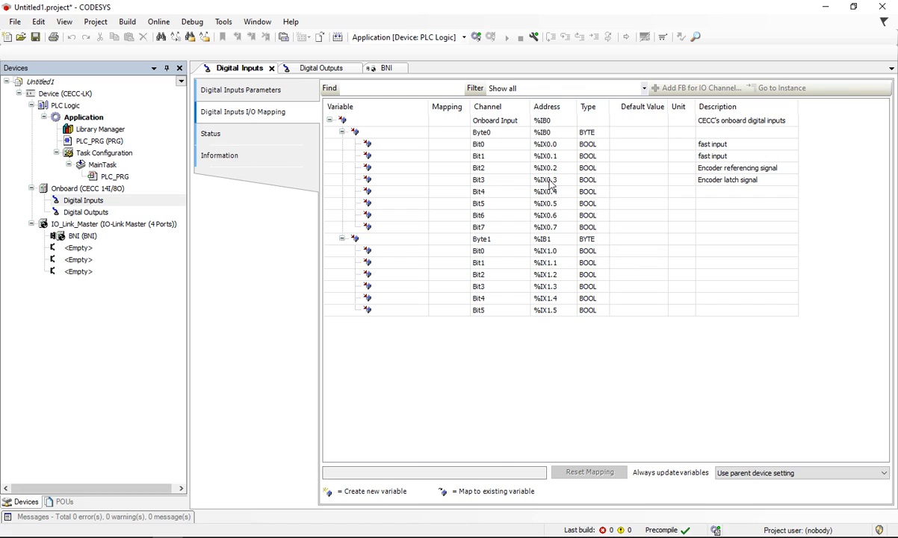
left_click(549, 147)
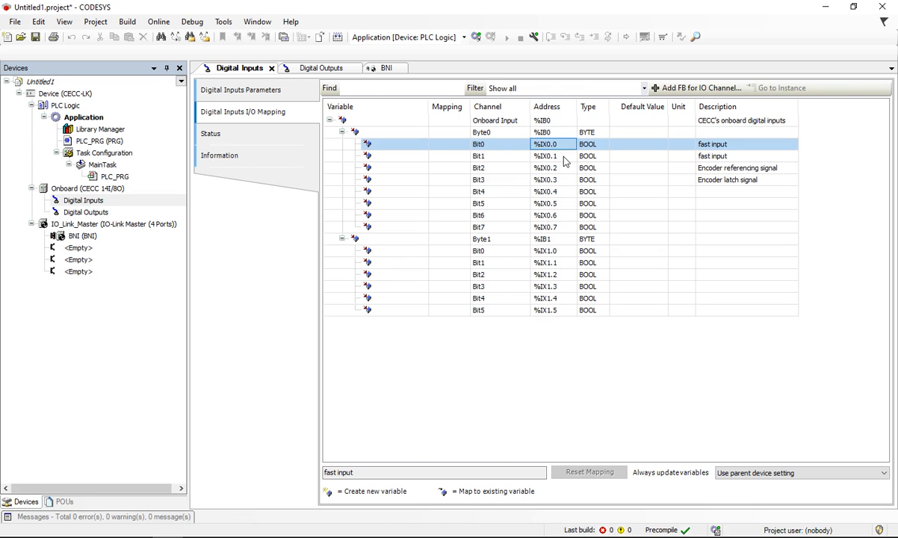
left_click(548, 217)
left_click(551, 227)
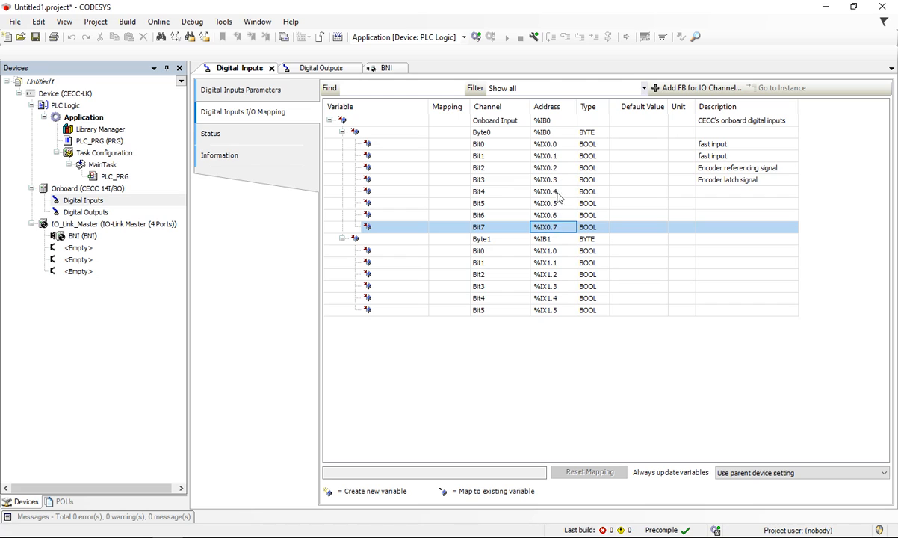
left_click(548, 144)
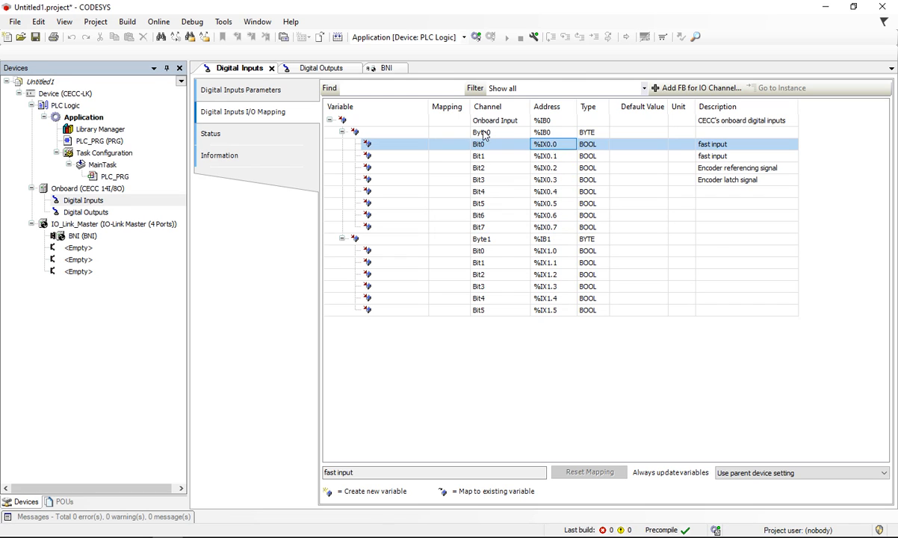
left_click(547, 134)
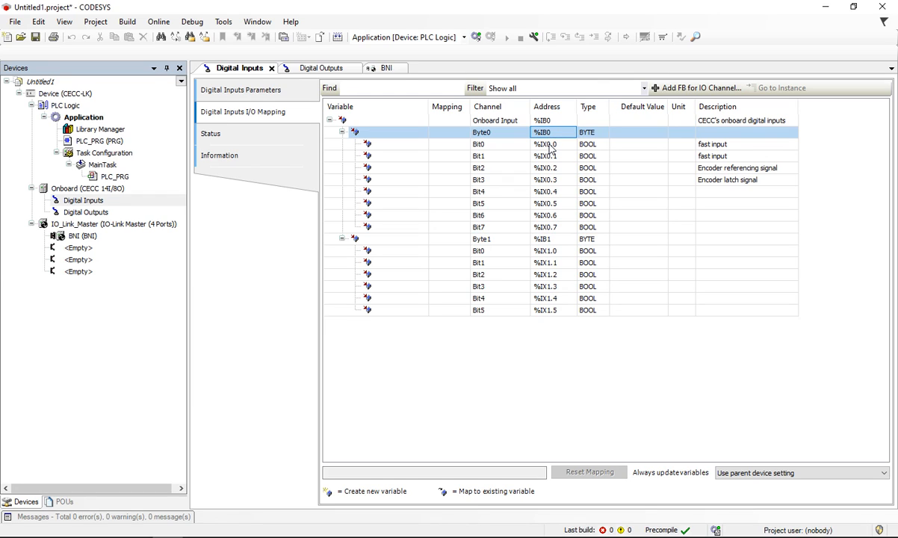
left_click(590, 136)
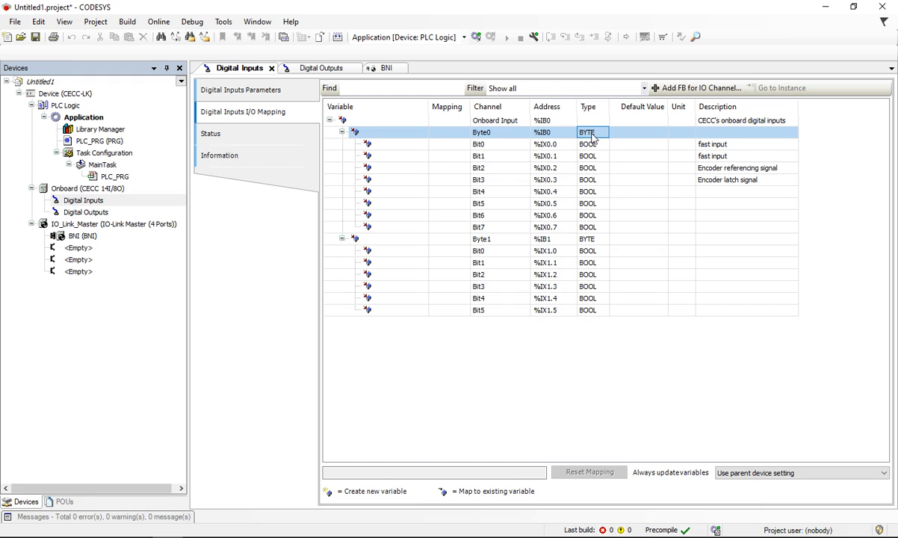
left_click(589, 148)
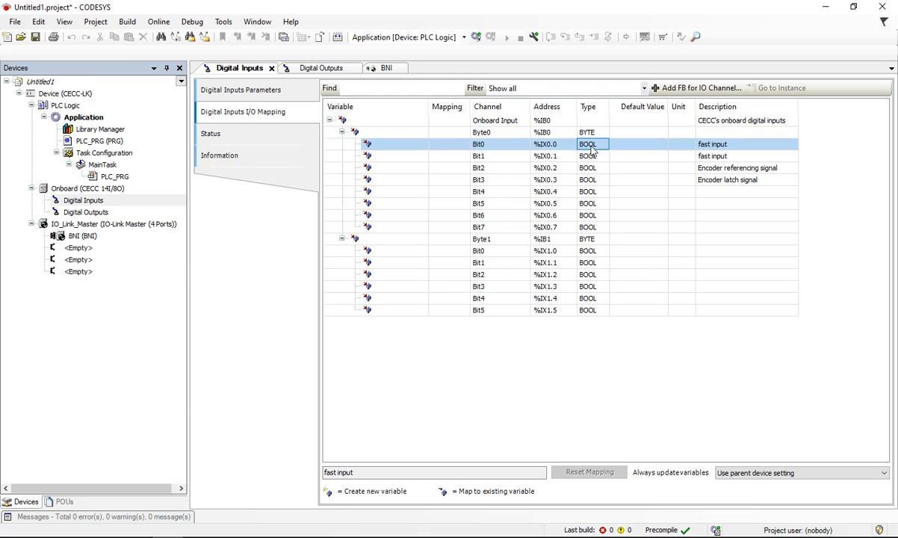
left_click(543, 149)
Step: Open the onboard Digital Outputs I/O mapping and go through the addresses of Bit0 to Bit7 in Byte0
left_click(320, 70)
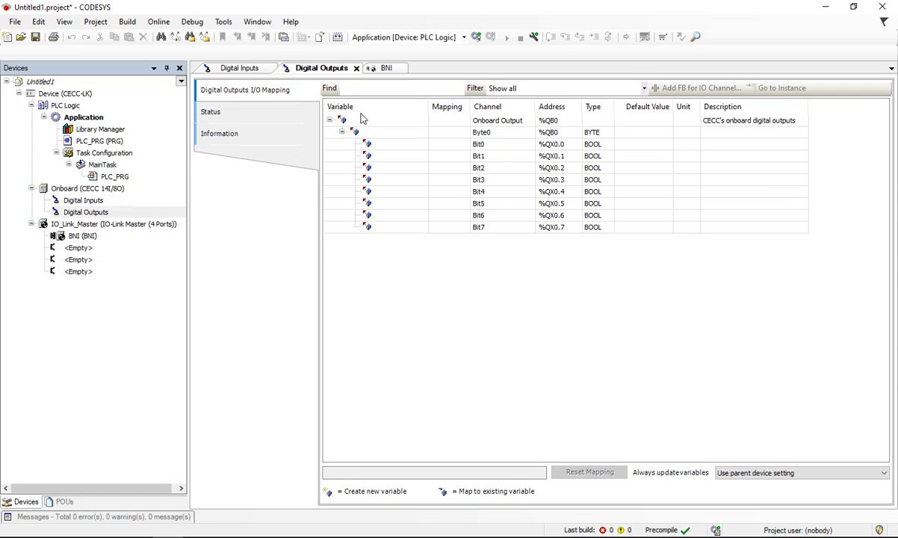
left_click(549, 147)
left_click(550, 156)
left_click(551, 168)
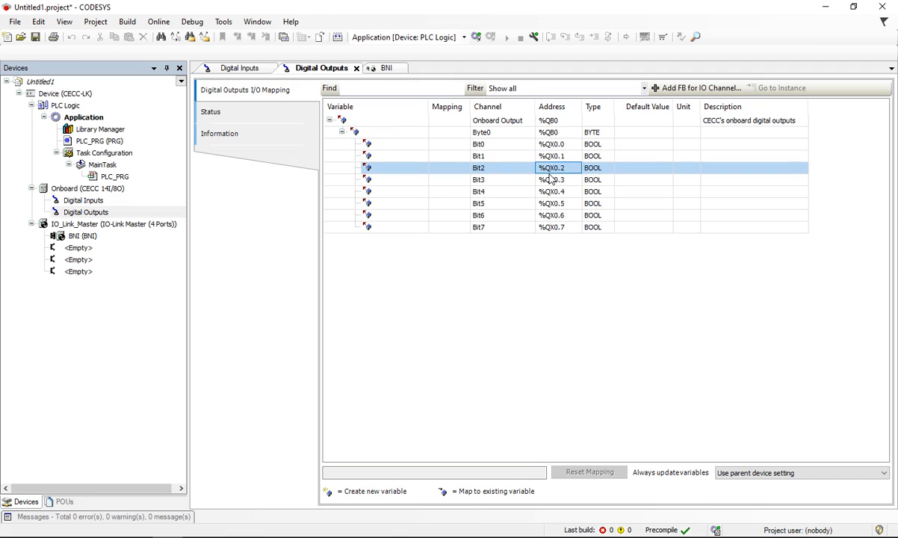
left_click(553, 181)
left_click(554, 192)
left_click(555, 203)
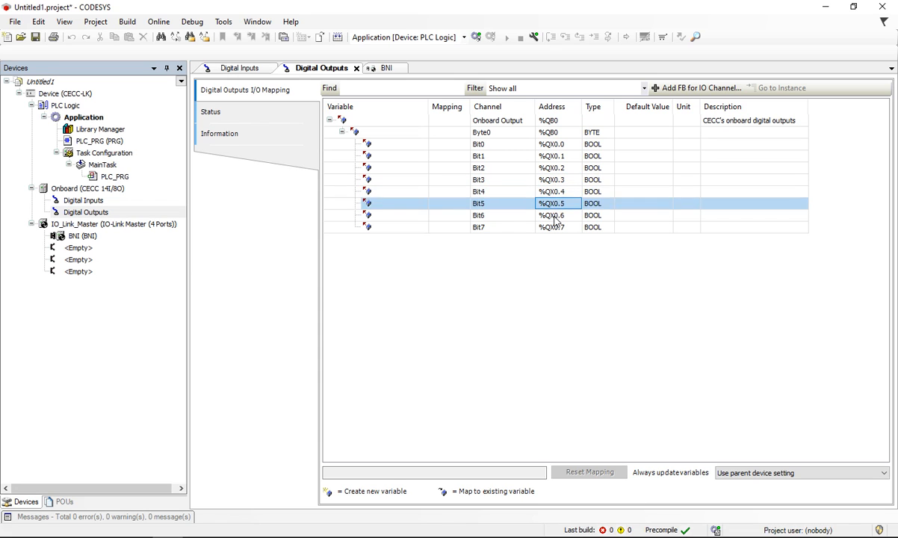
left_click(557, 215)
left_click(556, 227)
left_click(565, 267)
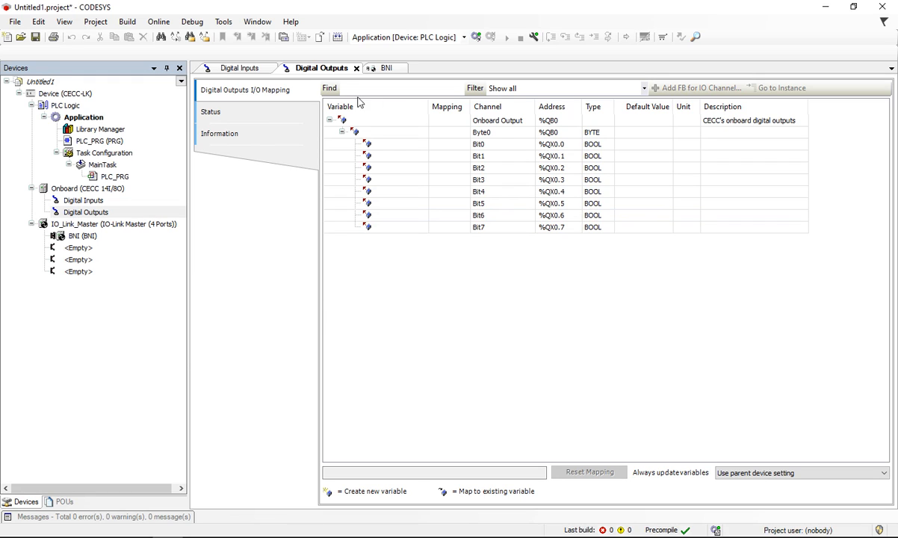
Step: Compare the onboard Digital Inputs I/O mapping with the Digital Outputs I/O mapping
left_click(232, 68)
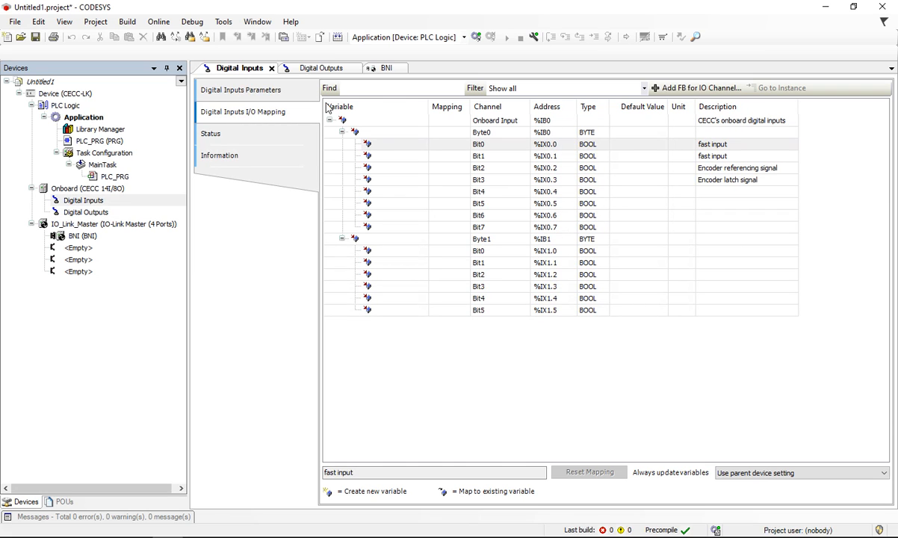
left_click(305, 69)
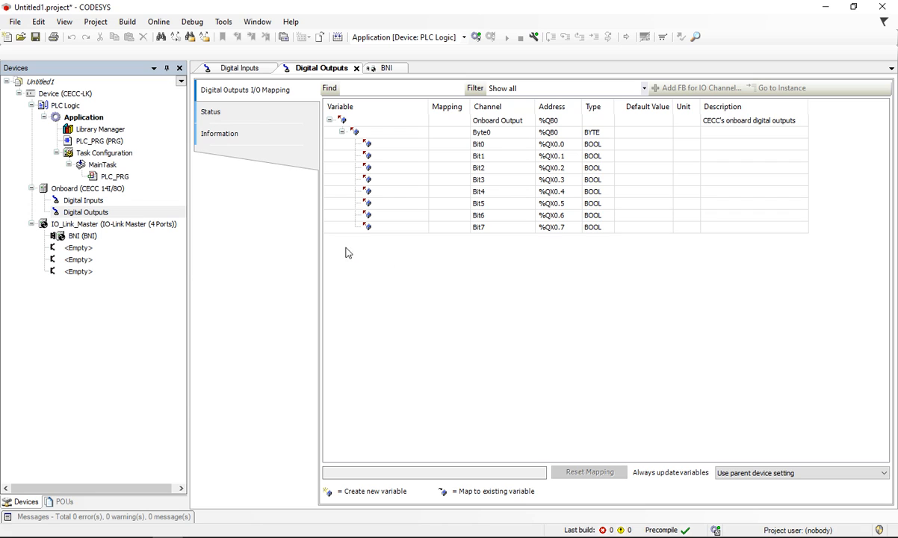
left_click_drag(345, 248, 833, 424)
left_click_drag(588, 245, 522, 288)
left_click_drag(547, 247, 494, 312)
Step: Open the BNI device's IO-Link I/O mapping and review its full list of input and output pins
left_click(367, 66)
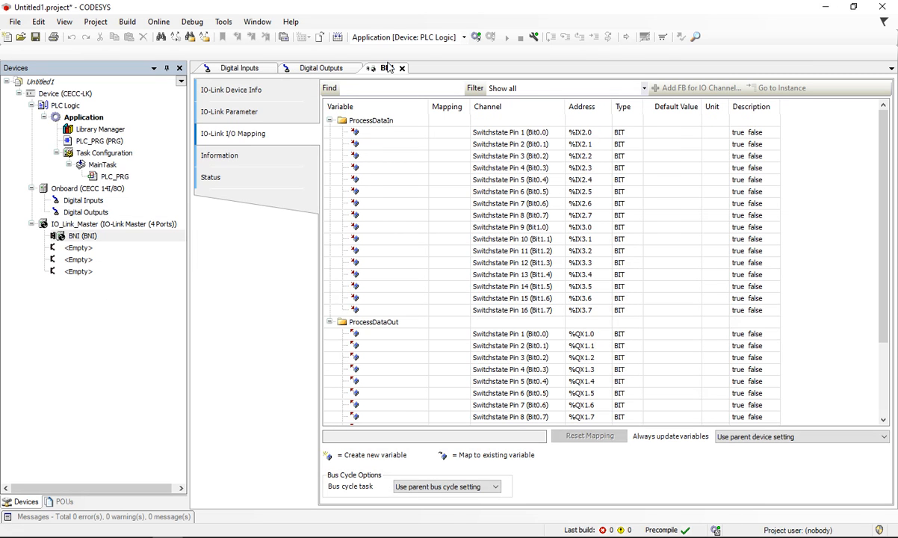
scroll(338, 319, "down", 3)
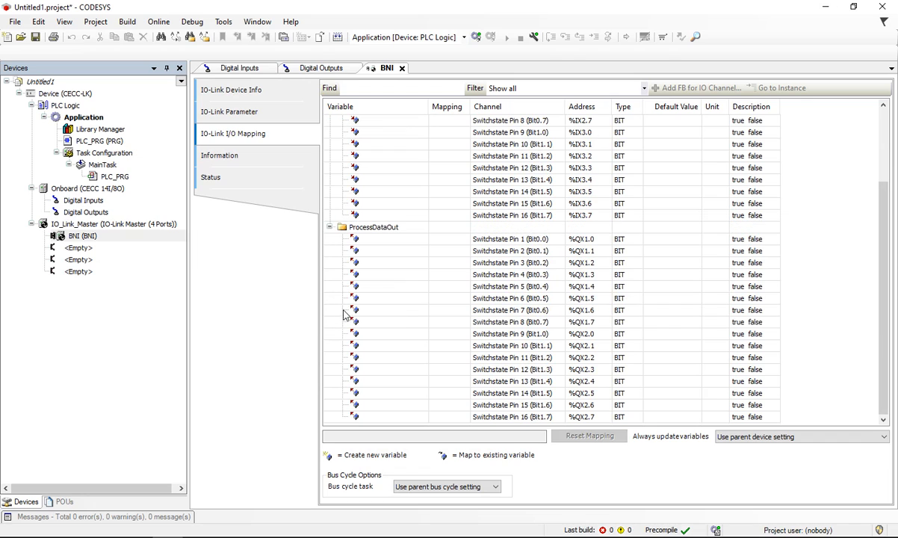
scroll(453, 261, "up", 3)
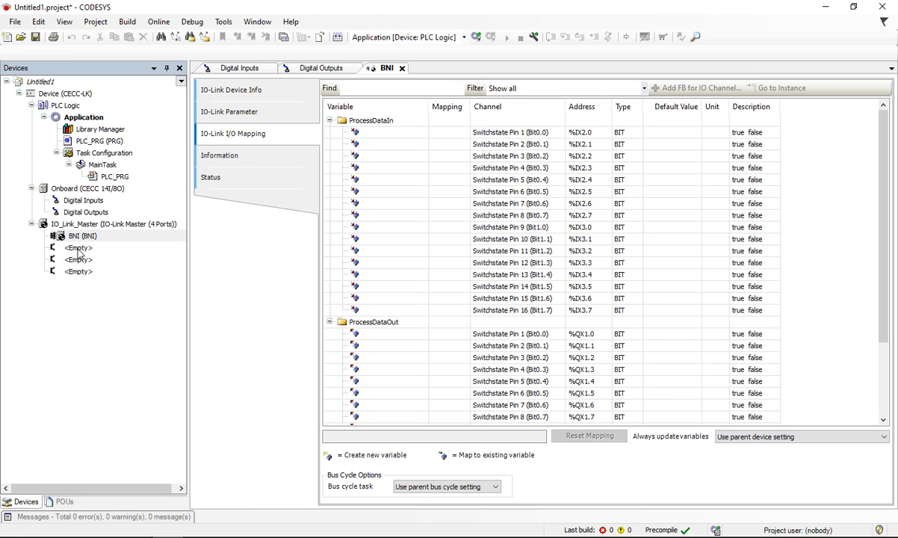
left_click(87, 249)
right_click(86, 250)
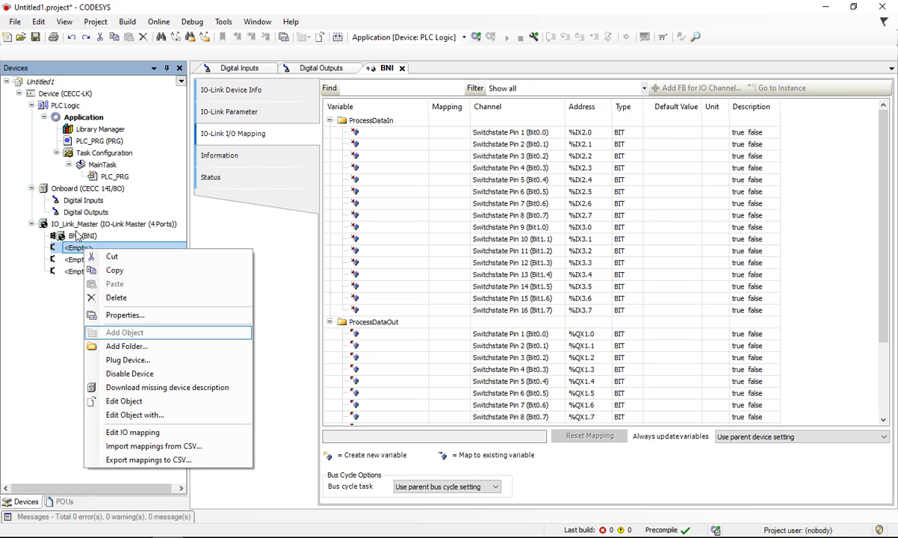
left_click(65, 283)
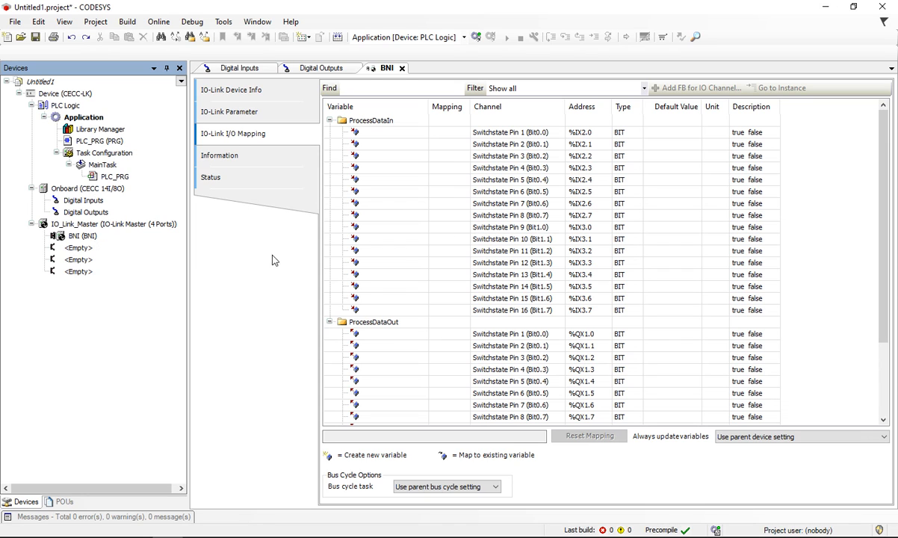
Step: Examine the BNI pin addresses under ProcessDataIn and ProcessDataOut, including the address of output Switchstate Pin 1
scroll(436, 283, "down", 3)
scroll(437, 283, "up", 3)
scroll(601, 359, "down", 3)
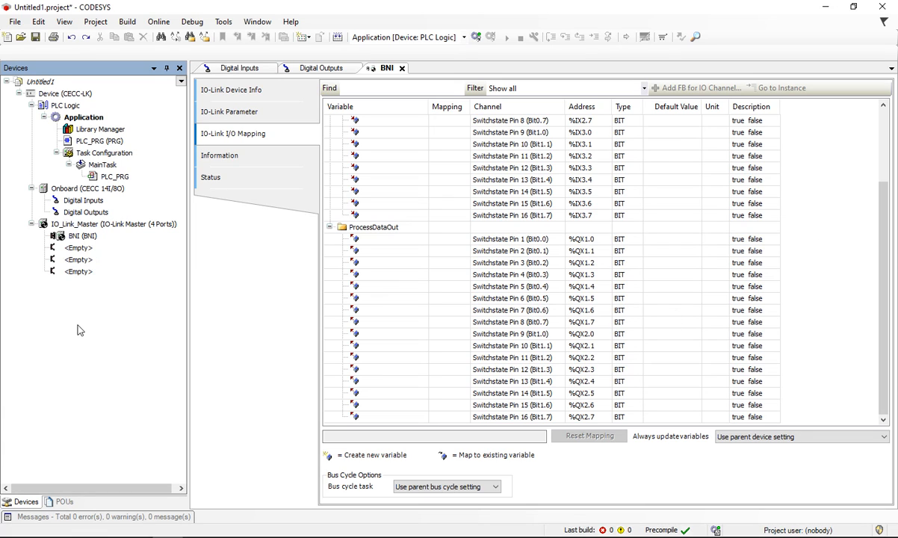
scroll(534, 207, "up", 3)
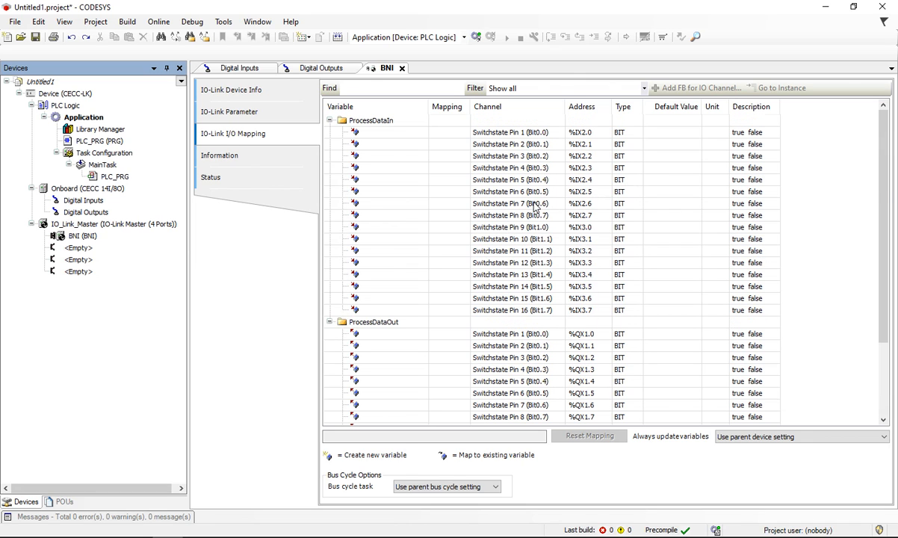
scroll(528, 196, "down", 3)
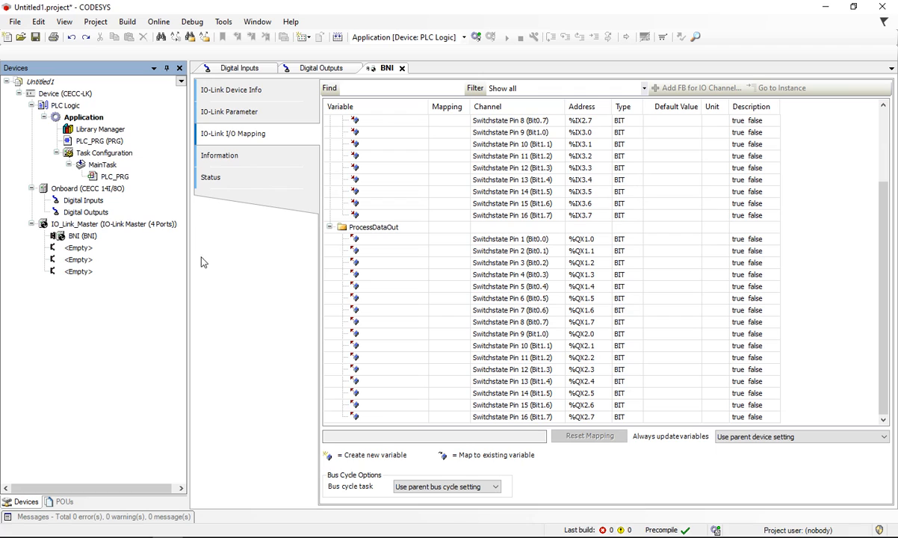
left_click(586, 242)
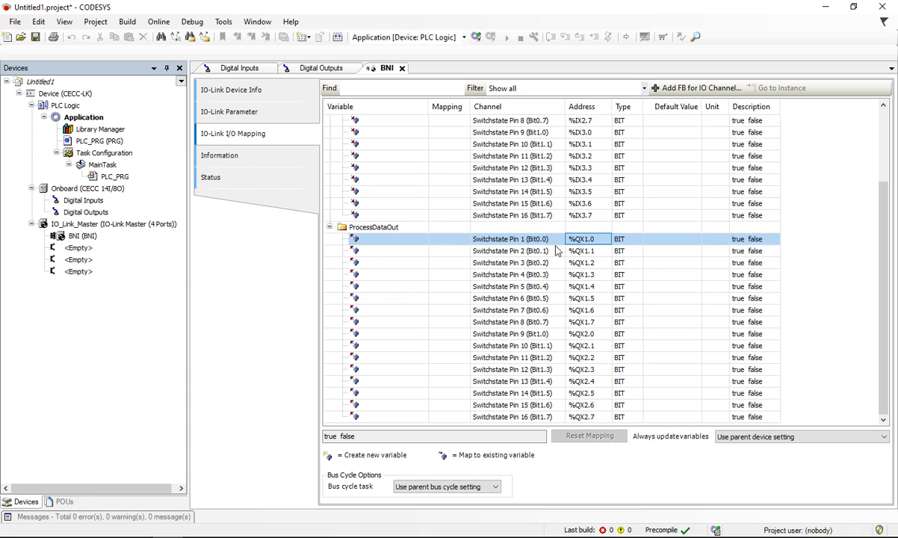
scroll(607, 246, "up", 3)
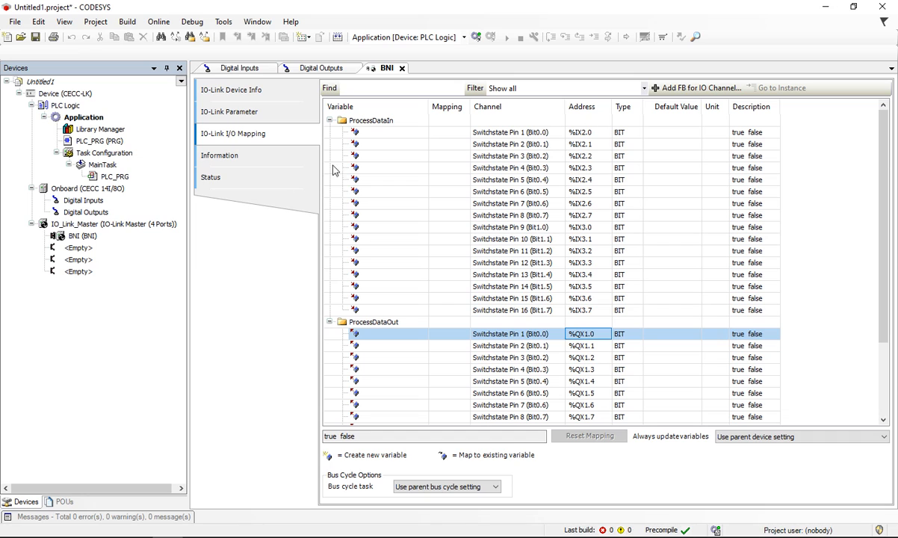
Step: Revisit the Digital Inputs, Digital Outputs and BNI I/O mappings in turn to compare their address ranges
left_click(88, 199)
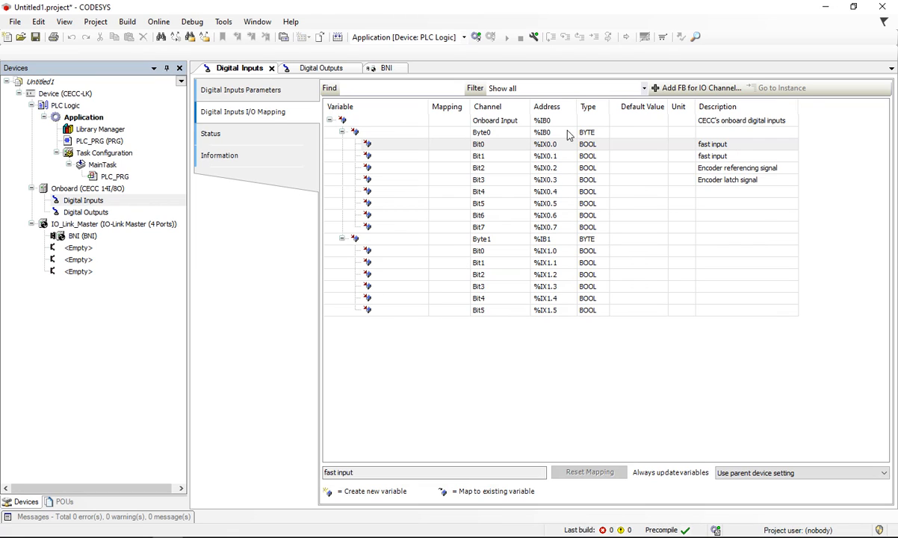
left_click(315, 68)
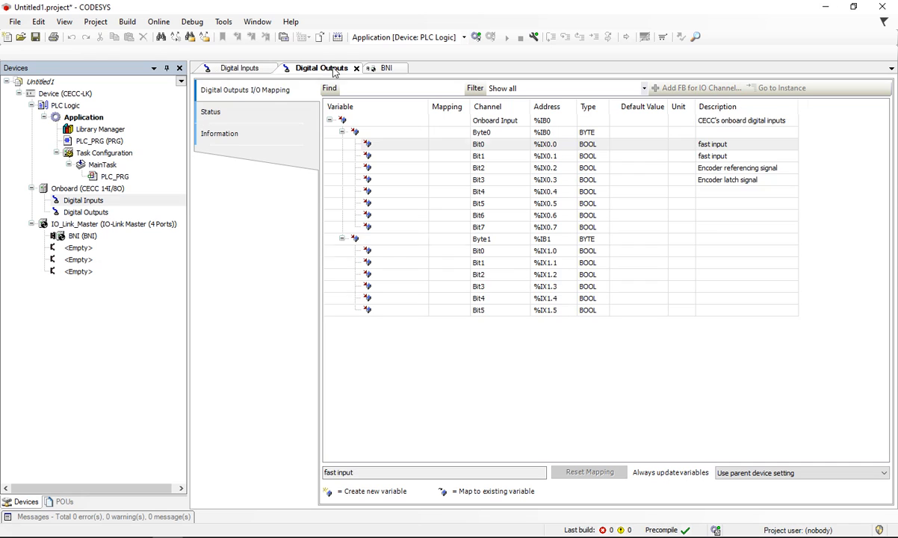
left_click(386, 68)
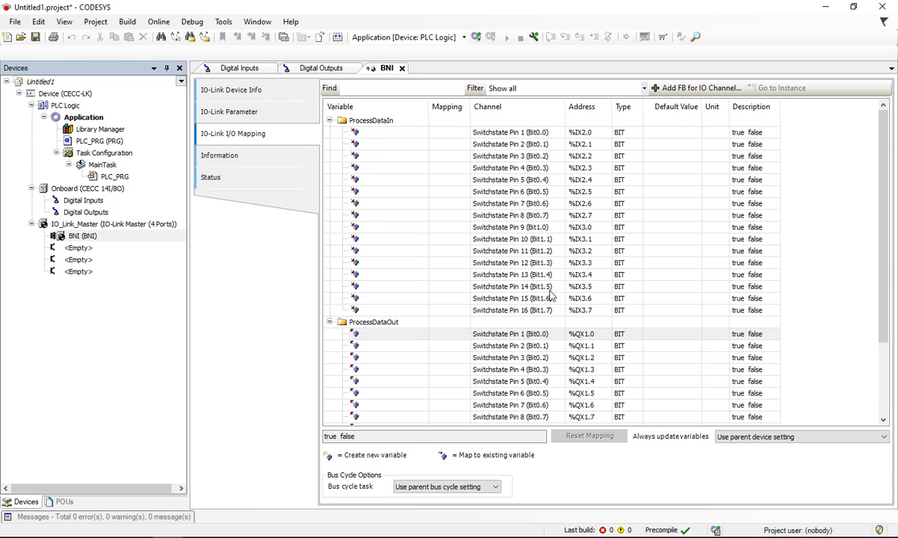
Step: Check the byte grouping and bit data types of the BNI pins across ProcessDataIn and ProcessDataOut
left_click(626, 216)
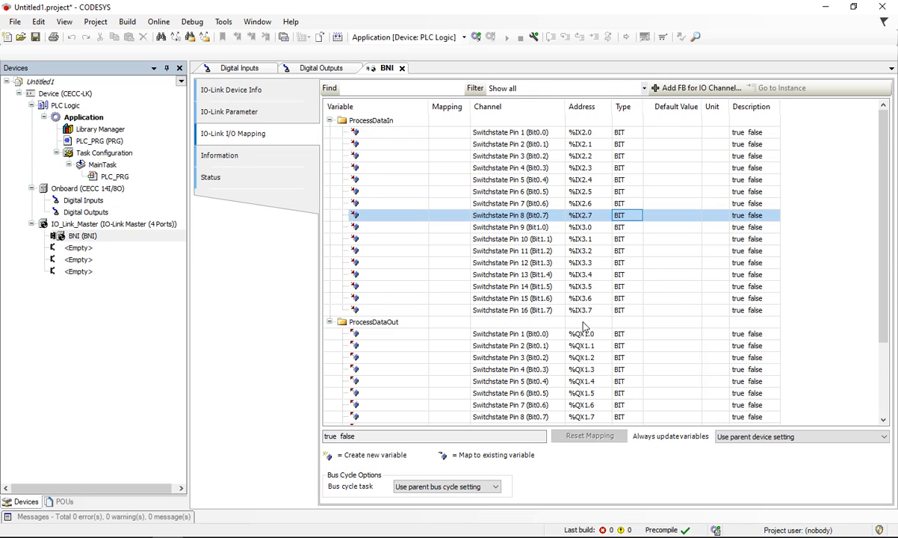
scroll(553, 306, "down", 3)
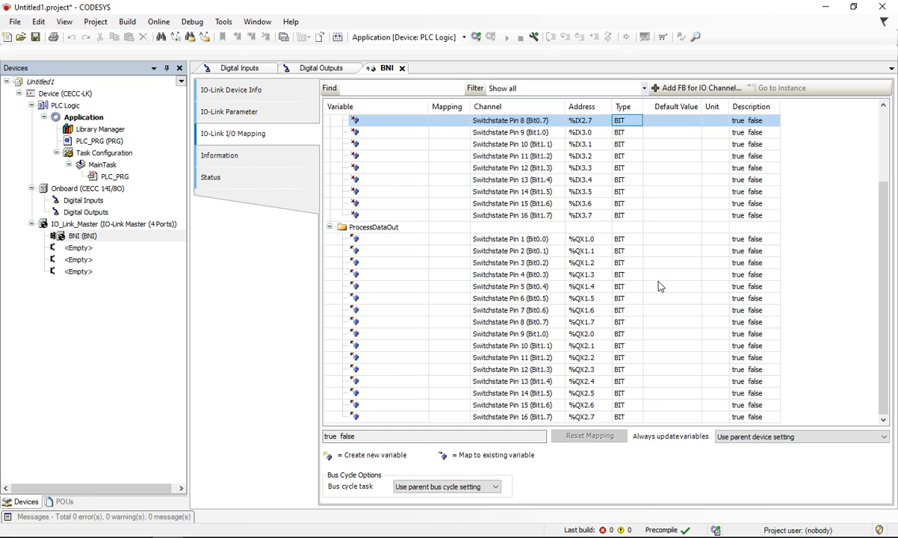
scroll(597, 263, "up", 3)
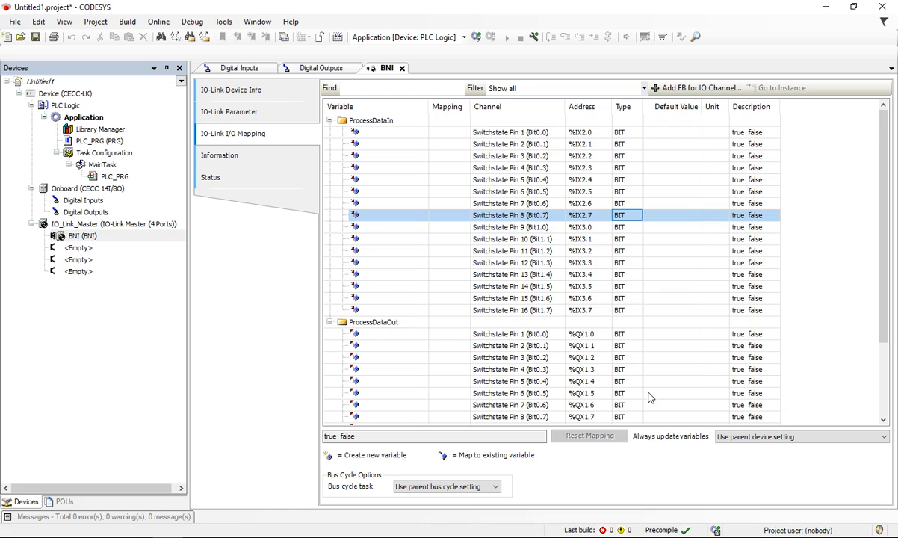
scroll(648, 396, "down", 3)
scroll(646, 403, "up", 3)
scroll(646, 400, "down", 3)
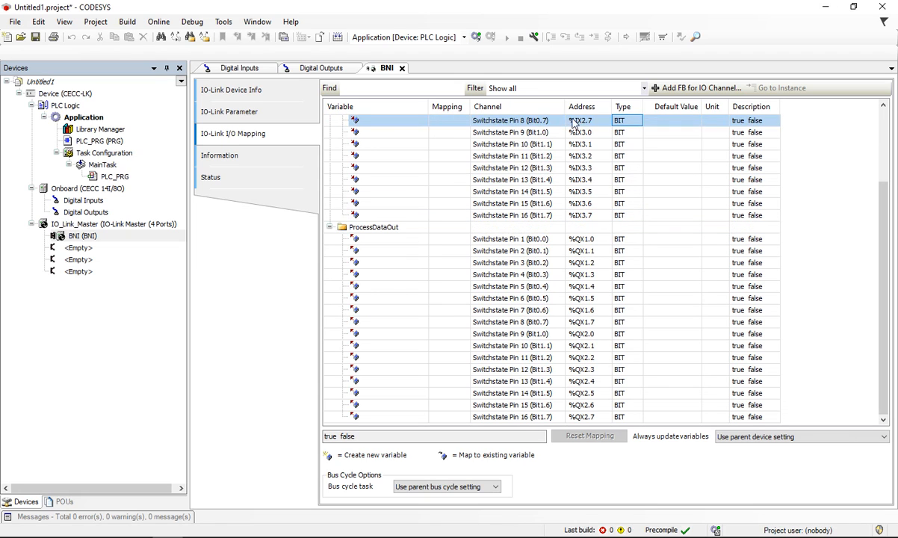
scroll(656, 367, "up", 1)
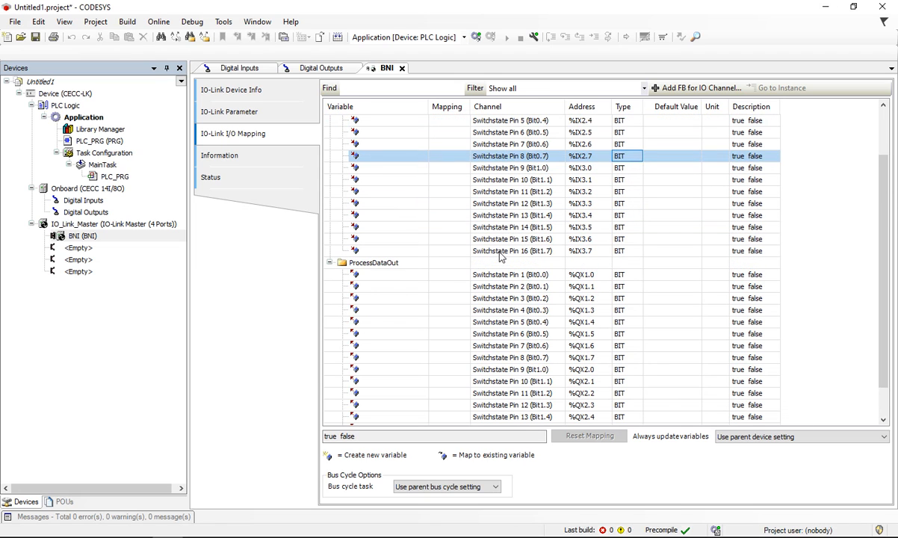
scroll(547, 238, "up", 2)
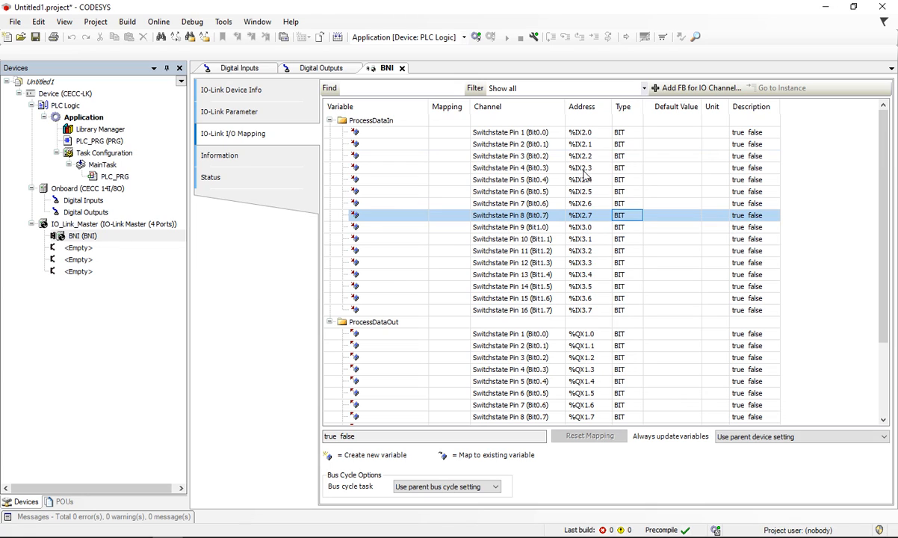
scroll(546, 194, "down", 3)
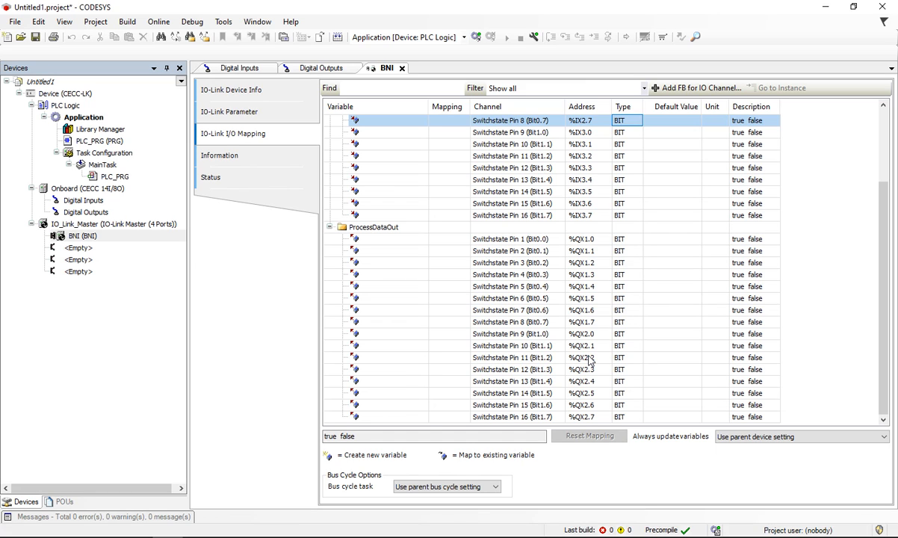
scroll(597, 231, "up", 3)
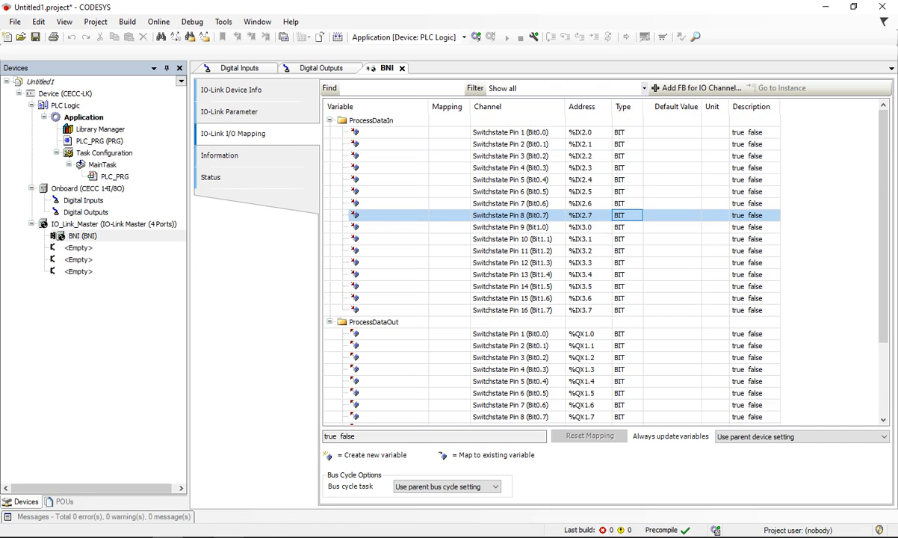
Step: Examine the BNI device under IO_Link_Master and the Onboard digital inputs and outputs in the project's device tree
left_click(228, 536)
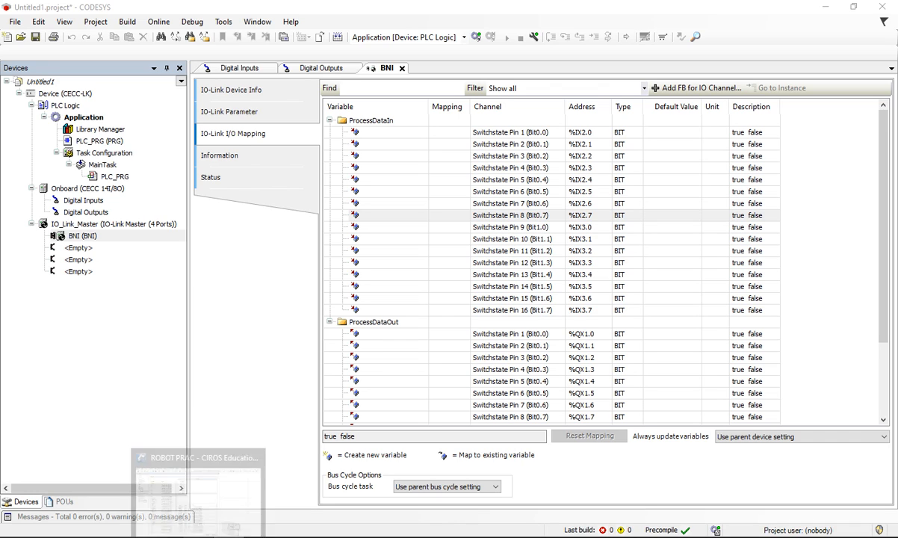
left_click(266, 335)
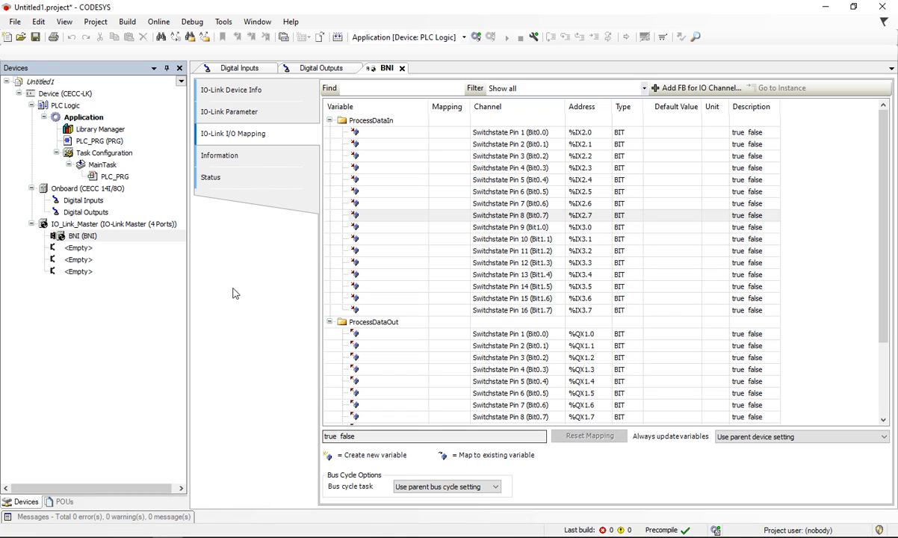
left_click(78, 235)
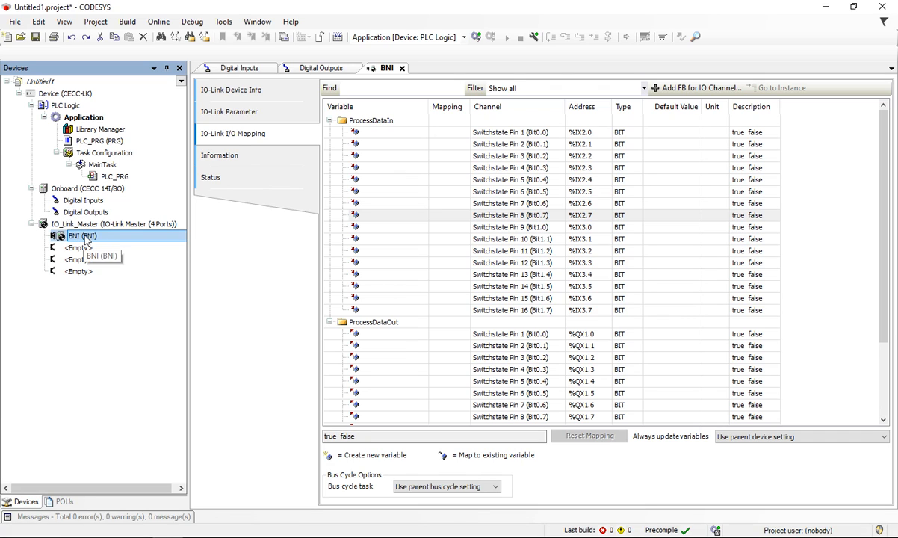
left_click(82, 235)
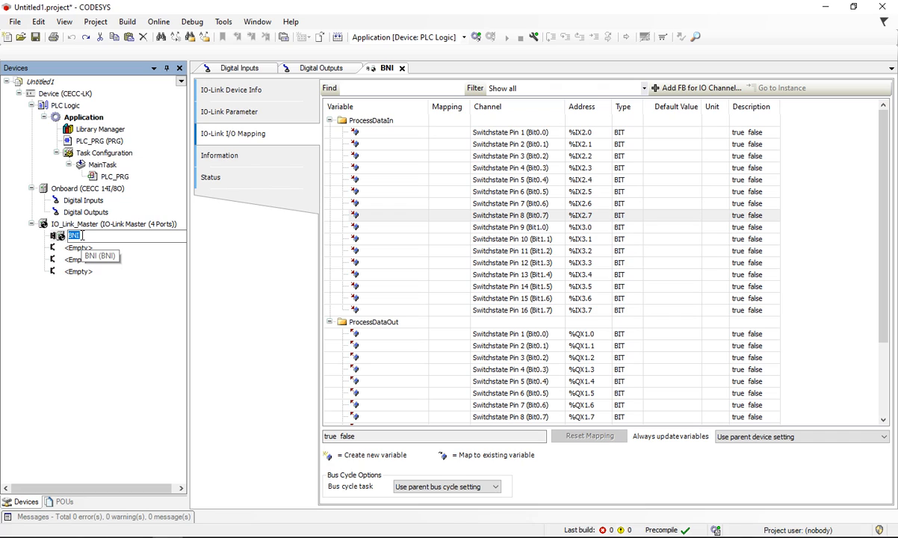
left_click(110, 329)
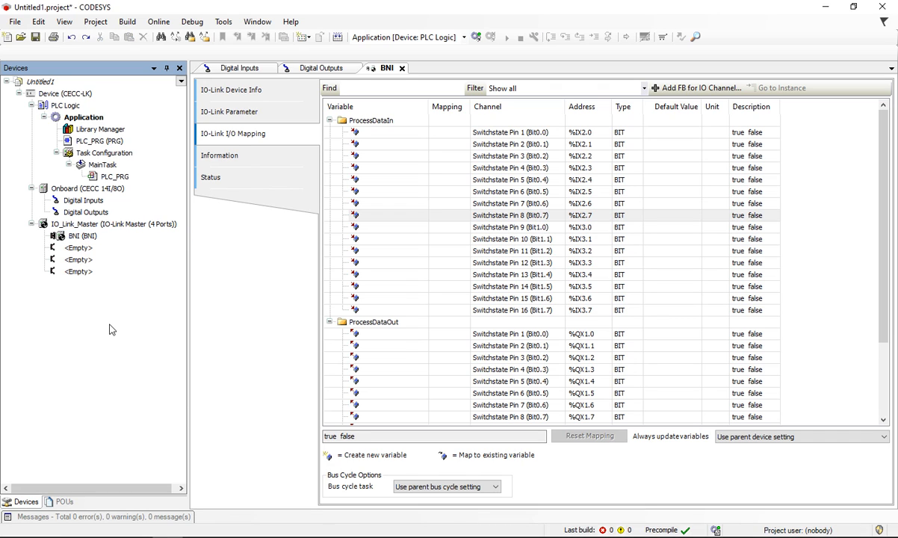
left_click(90, 237)
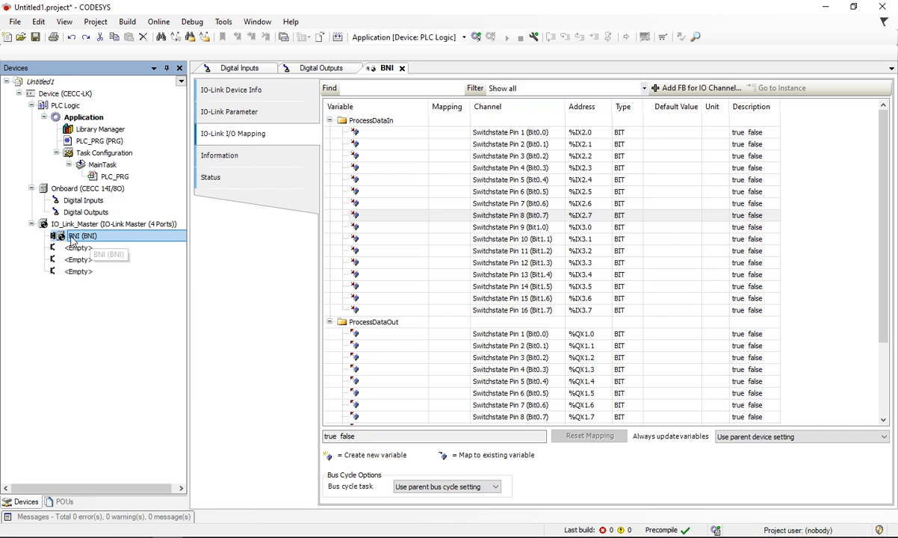
left_click(31, 188)
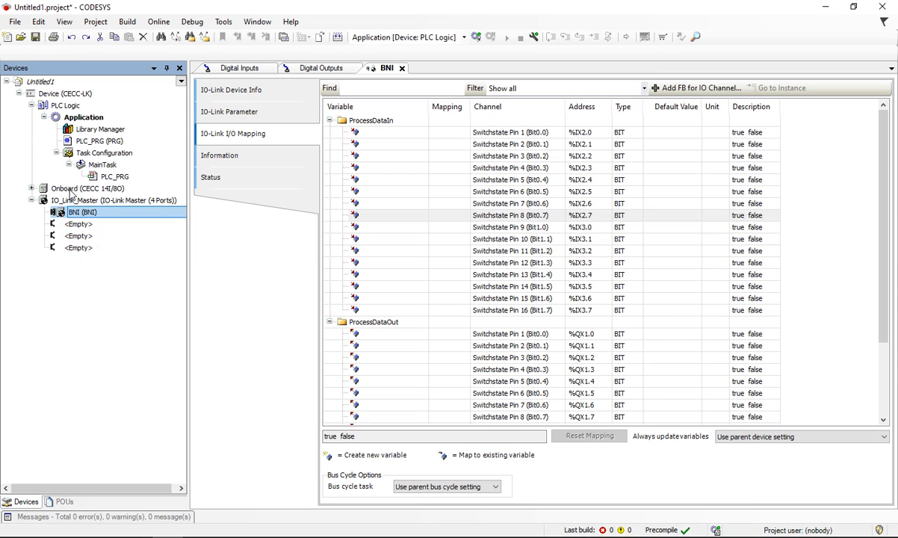
left_click(32, 188)
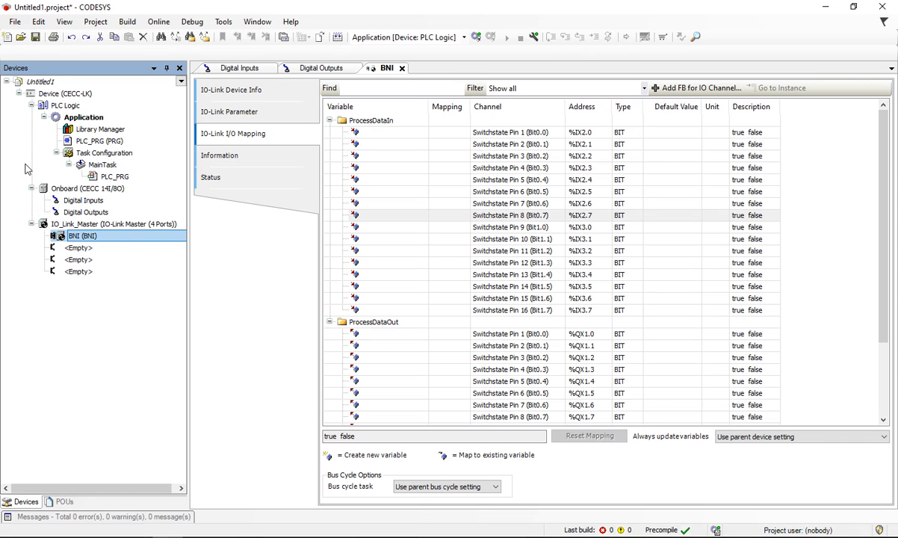
left_click_drag(50, 222, 86, 248)
Step: Switch to CIROS, leave edit mode, and inspect the distributing station's control panel and conveyor modules in 3D with the properties closed
left_click(198, 536)
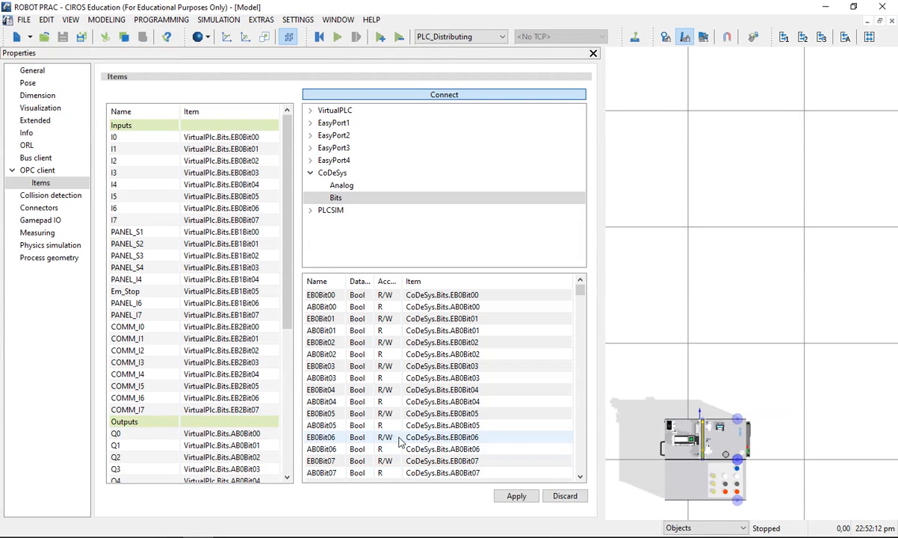
left_click(613, 209)
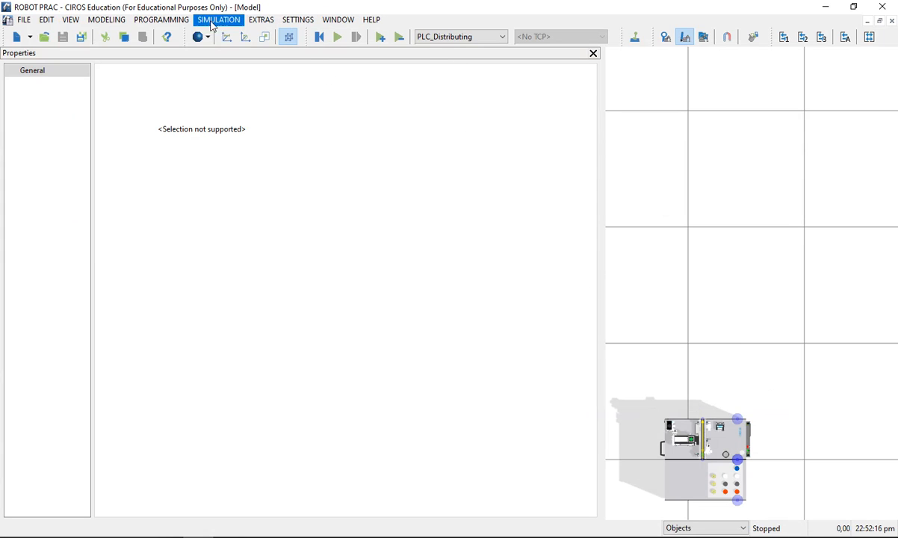
left_click(245, 36)
left_click(721, 455)
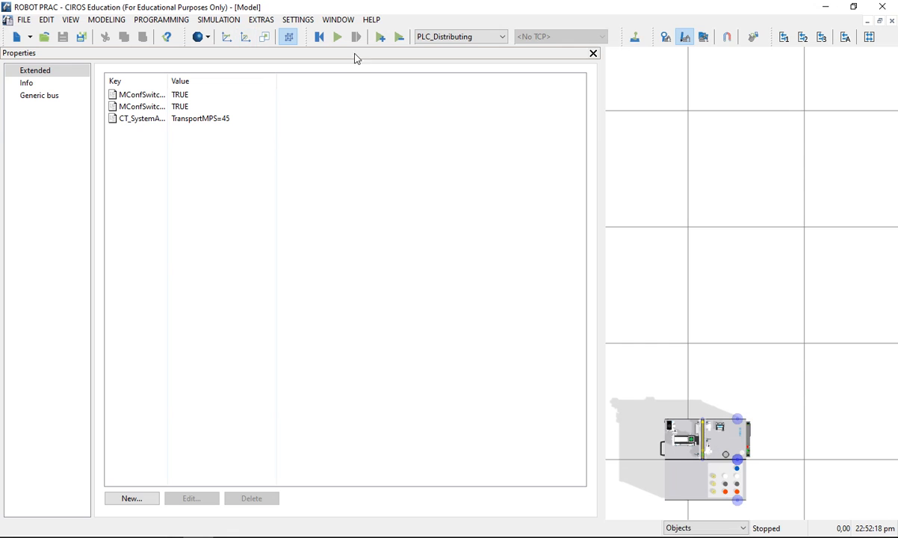
left_click_drag(690, 401, 749, 231)
left_click_drag(802, 422, 769, 363)
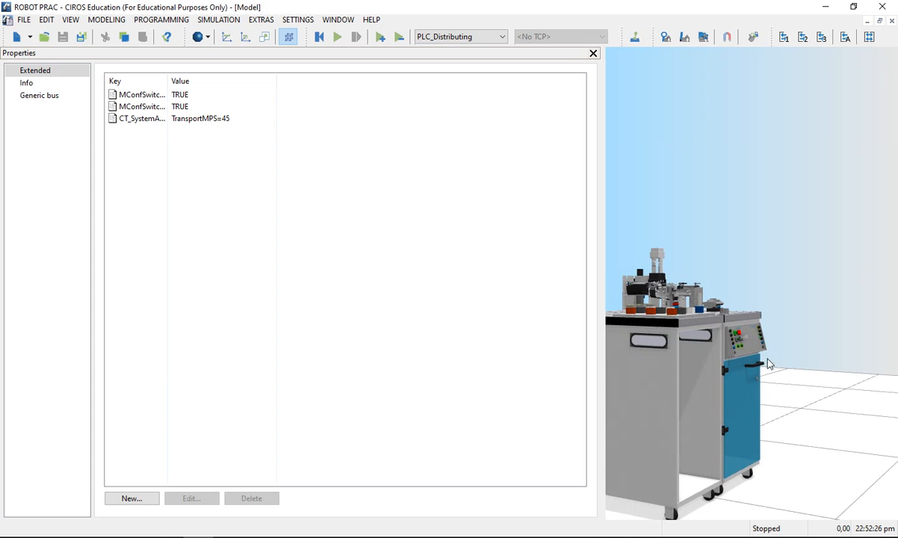
left_click_drag(693, 356, 721, 386)
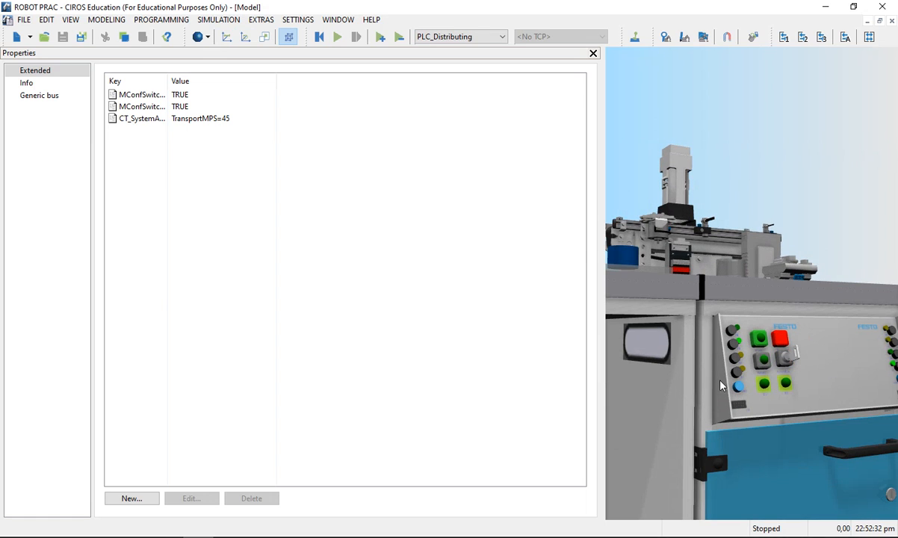
left_click_drag(827, 402, 671, 373)
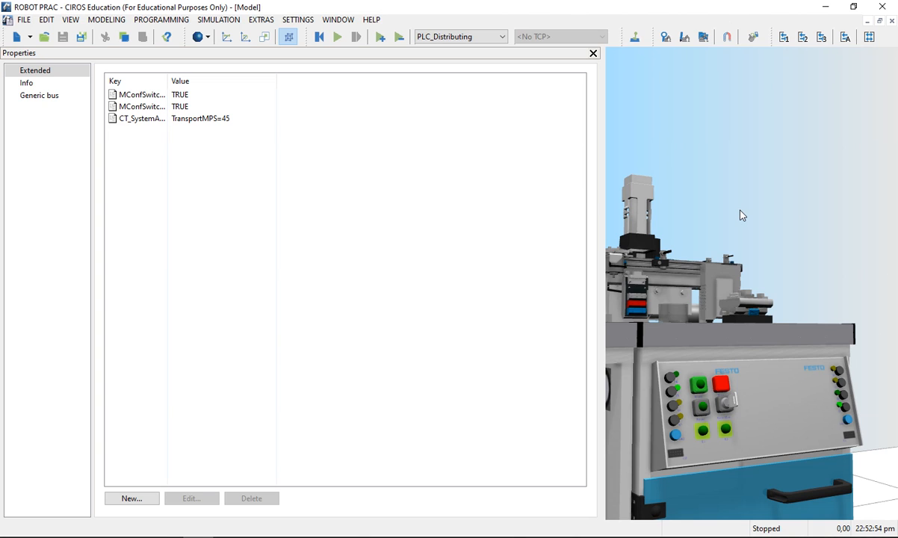
left_click_drag(742, 224, 762, 322)
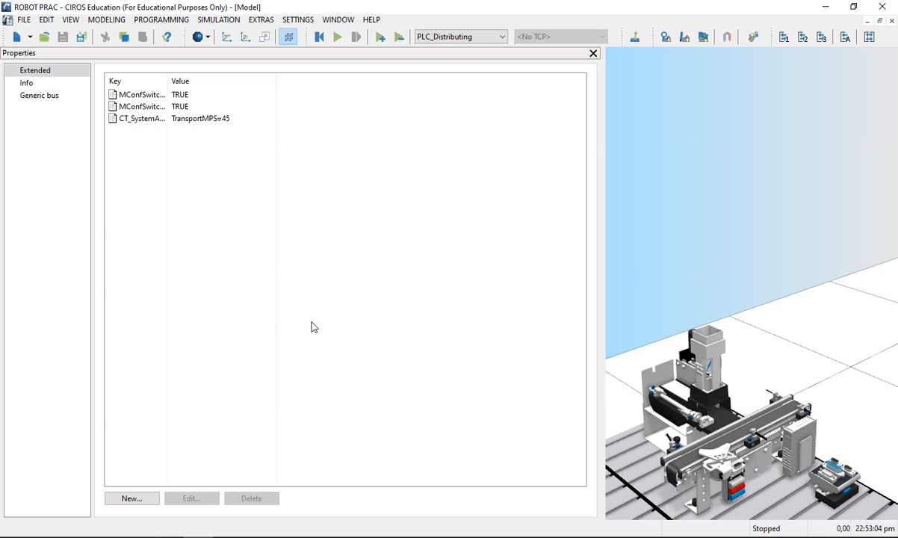
left_click(593, 54)
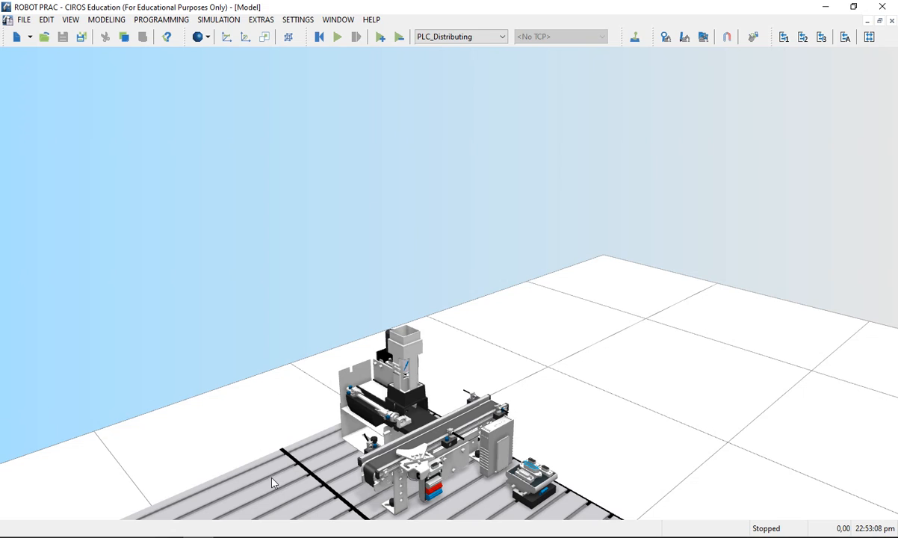
Step: Return to CIROS after checking CODESYS, and open only the properties of the PLC_Distributing object under DistributingConveyorStation
left_click(168, 536)
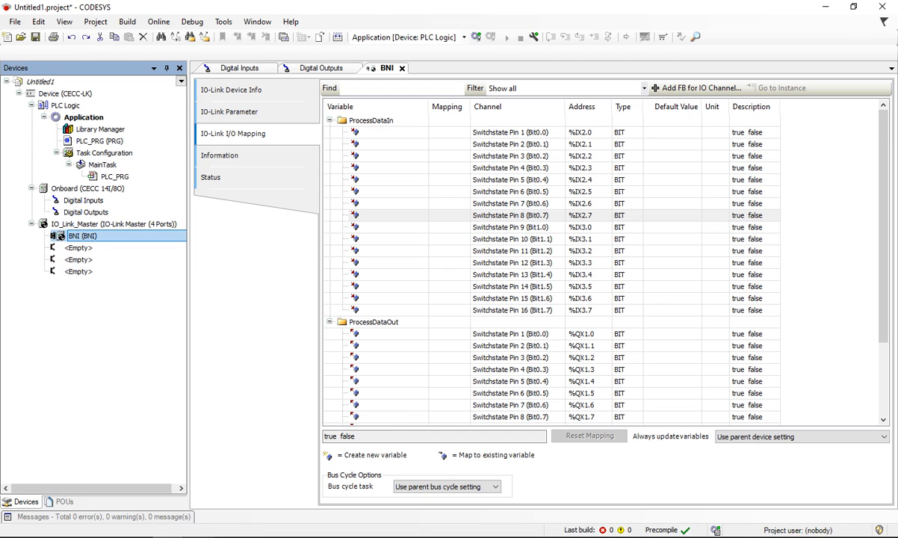
left_click(198, 536)
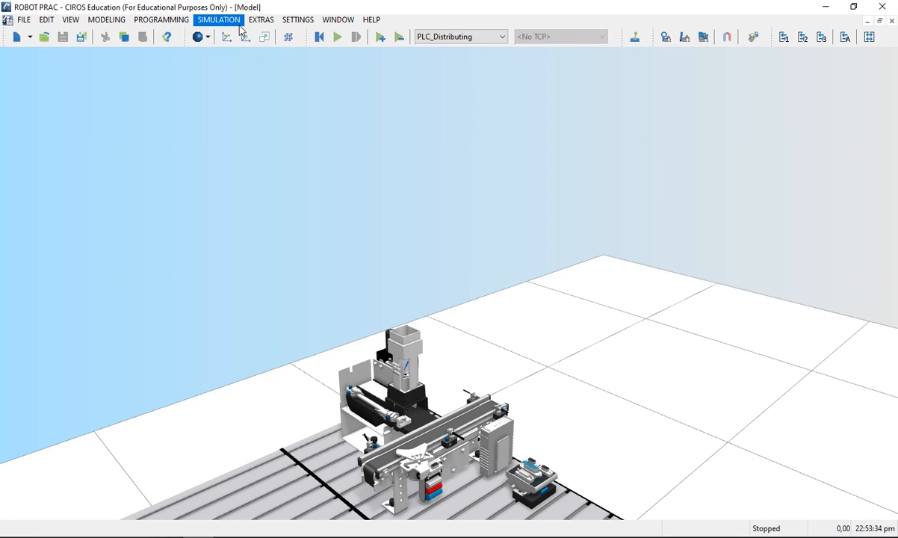
left_click(115, 23)
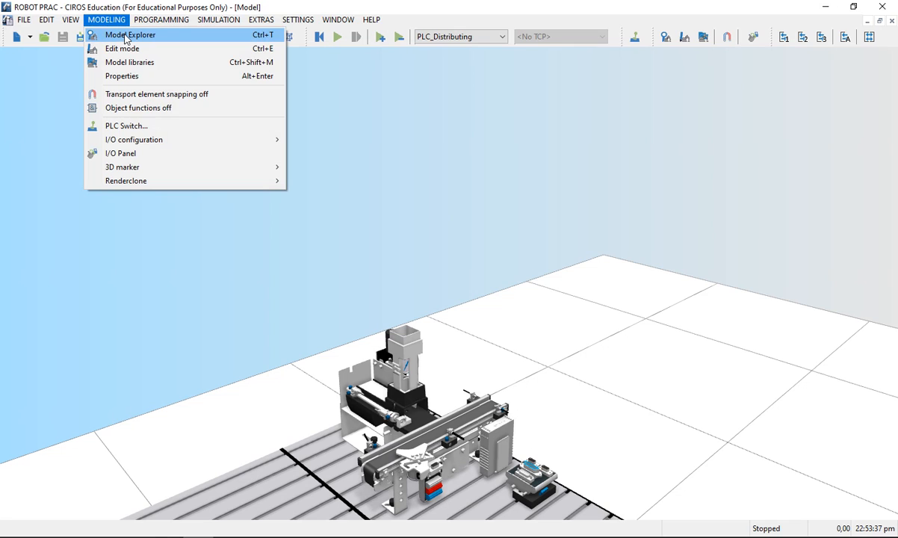
left_click(145, 38)
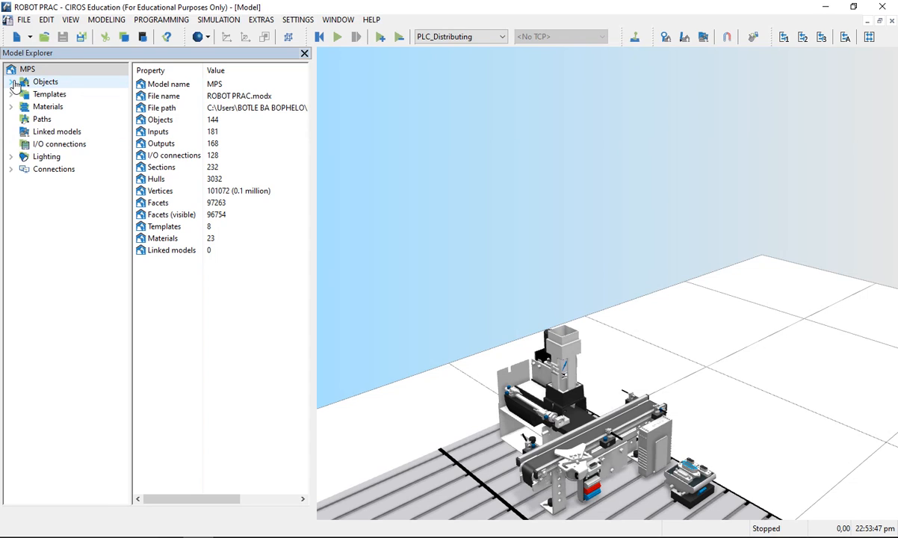
left_click(12, 83)
left_click(102, 95)
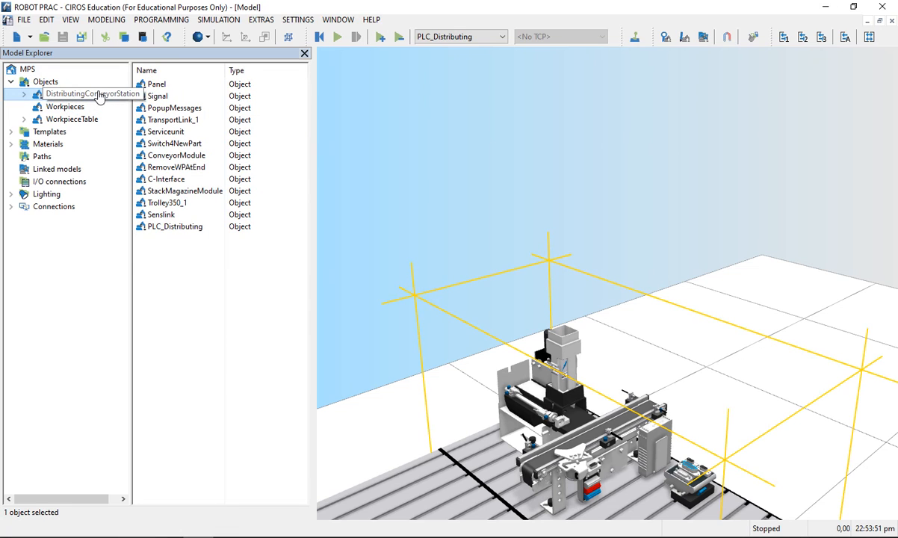
left_click(172, 227)
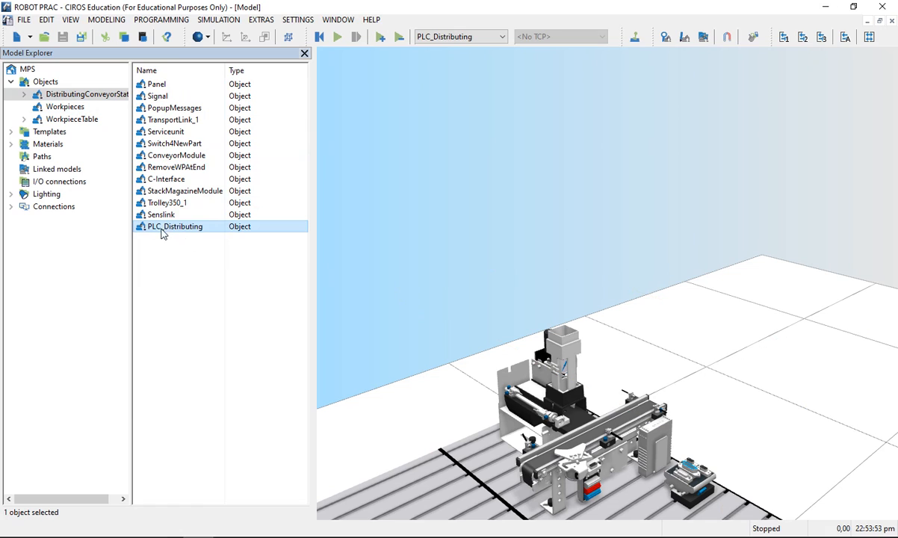
right_click(176, 232)
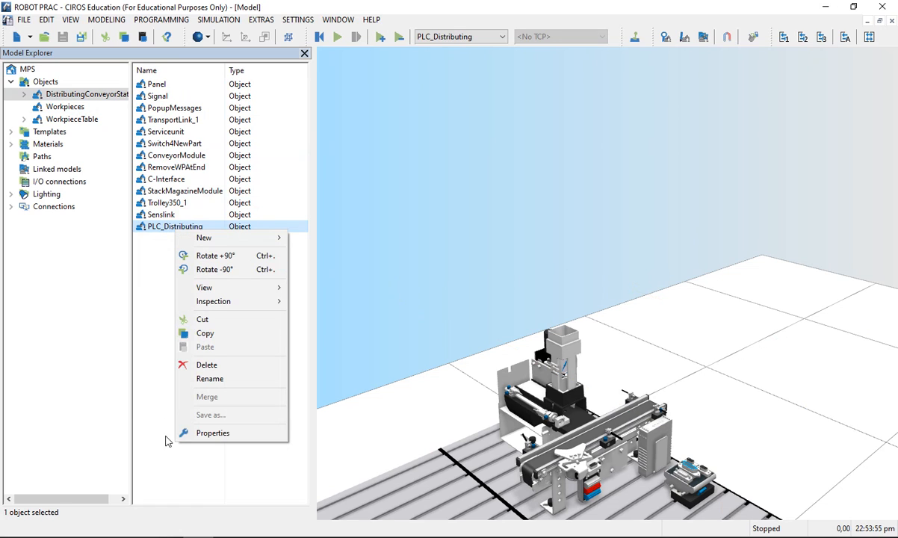
left_click(210, 431)
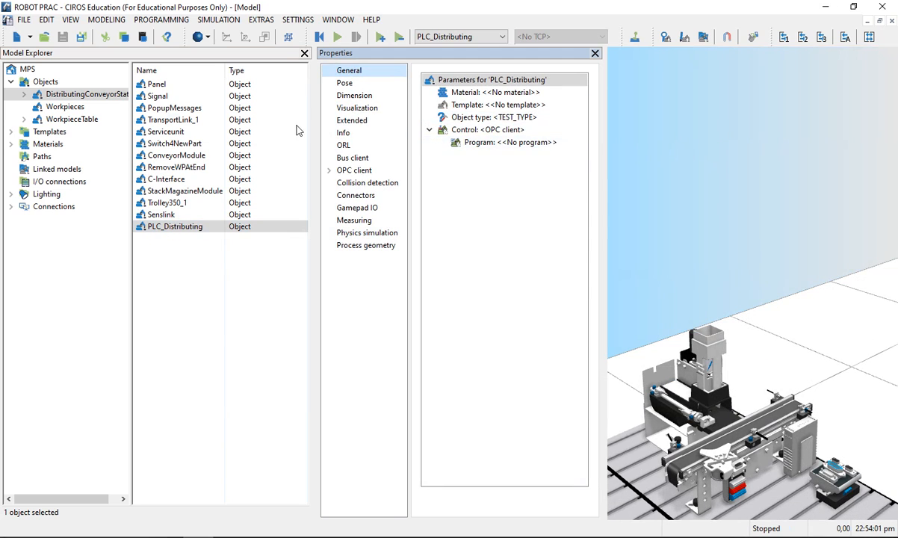
left_click(304, 53)
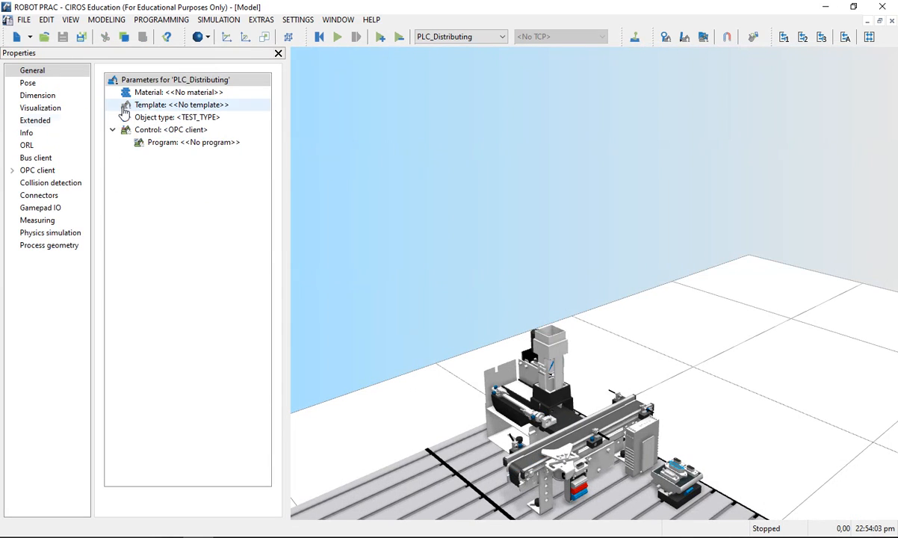
Step: Check the control type of PLC_Distributing and show its OPC client items with full names and addresses readable
left_click(164, 131)
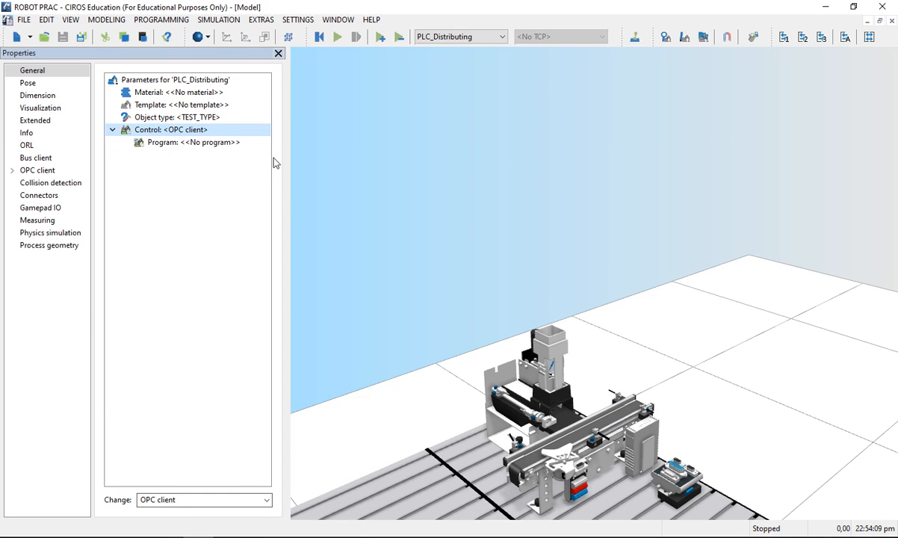
left_click(20, 170)
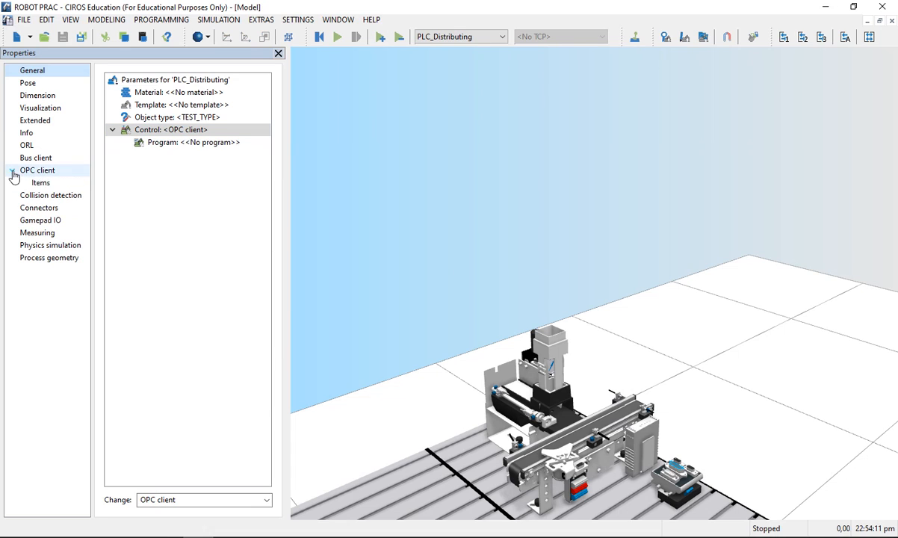
left_click(46, 184)
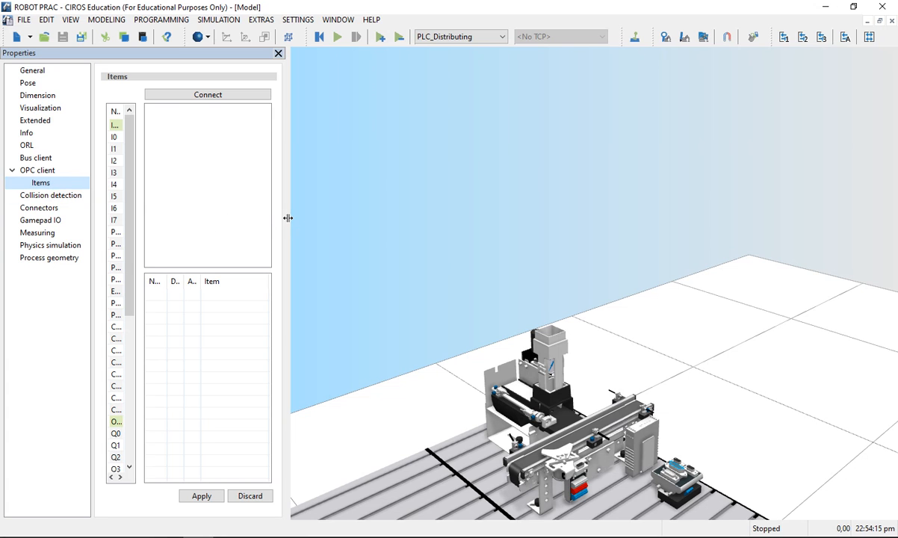
left_click_drag(288, 217, 613, 249)
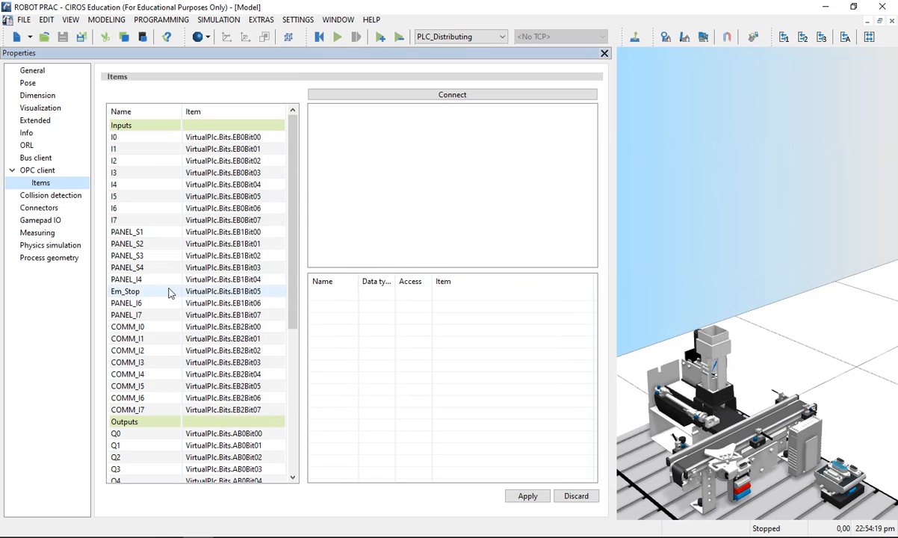
Step: Review the OPC item assignments of the station's panel and communication inputs and its outputs
left_click(134, 235)
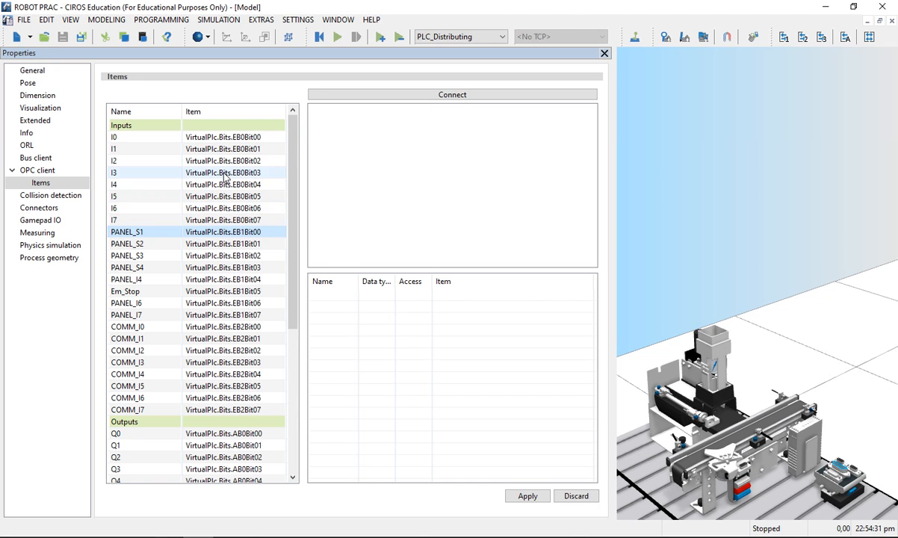
scroll(185, 224, "down", 4)
scroll(128, 256, "up", 4)
scroll(144, 288, "down", 7)
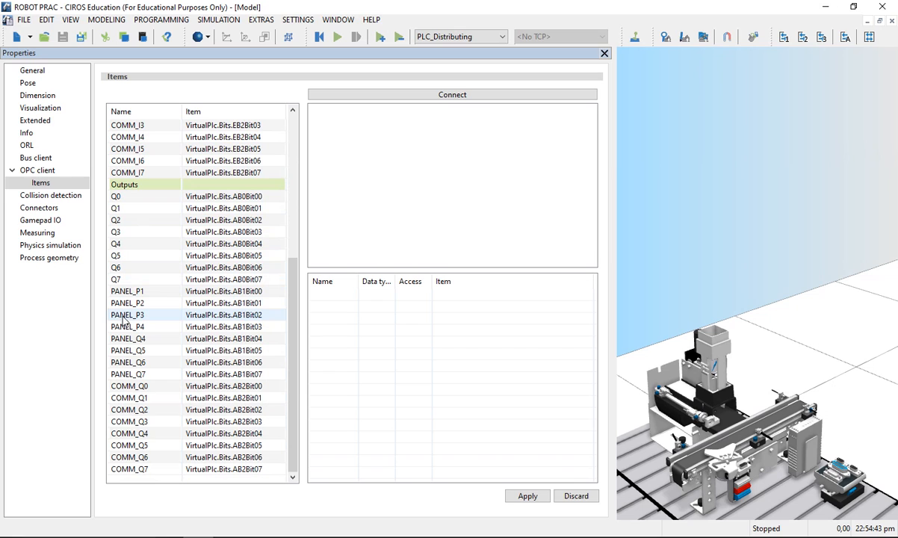
scroll(127, 314, "up", 4)
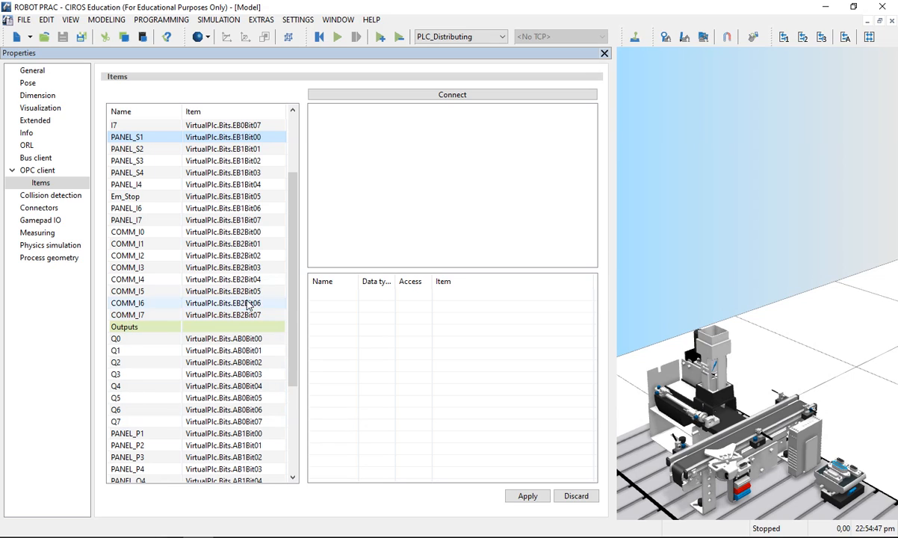
Step: Connect the OPC client to EzOPC, bring the CIROS item assignments back to the front, and look through them
left_click(428, 95)
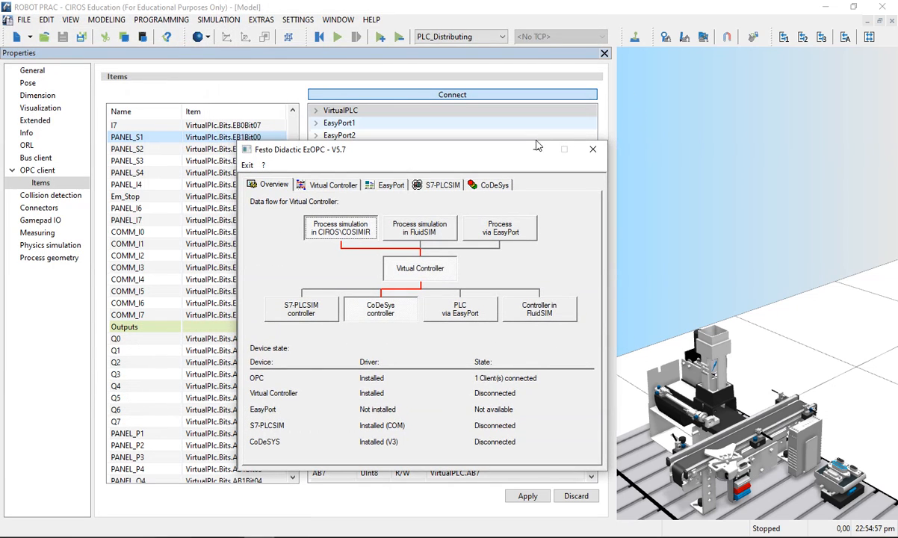
left_click(507, 139)
scroll(224, 190, "up", 2)
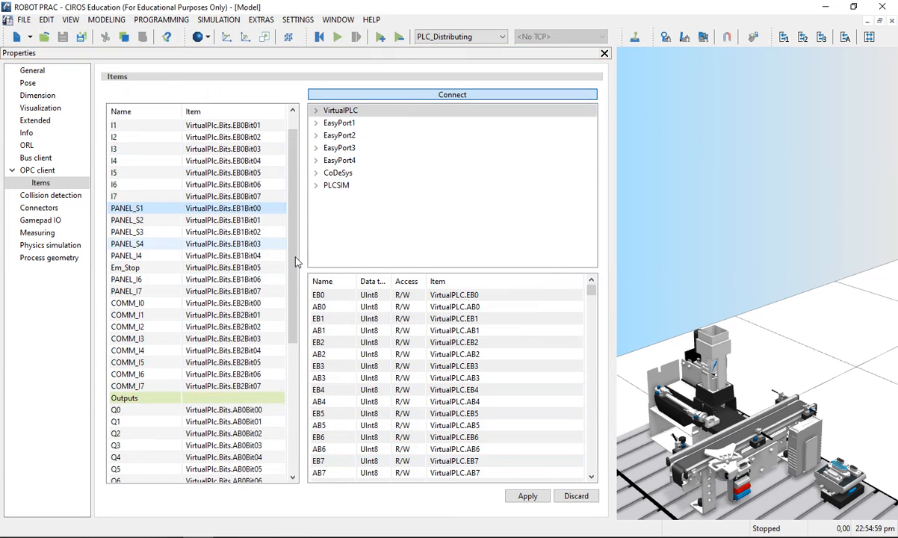
scroll(286, 318, "down", 4)
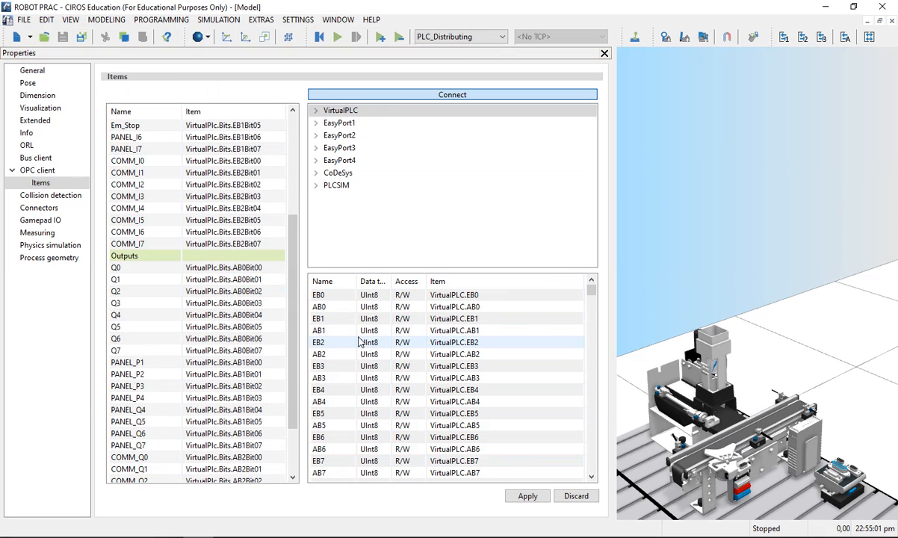
Step: Return to the first input assignments and list the bit items of the OPC server's CoDeSys group
scroll(217, 283, "up", 5)
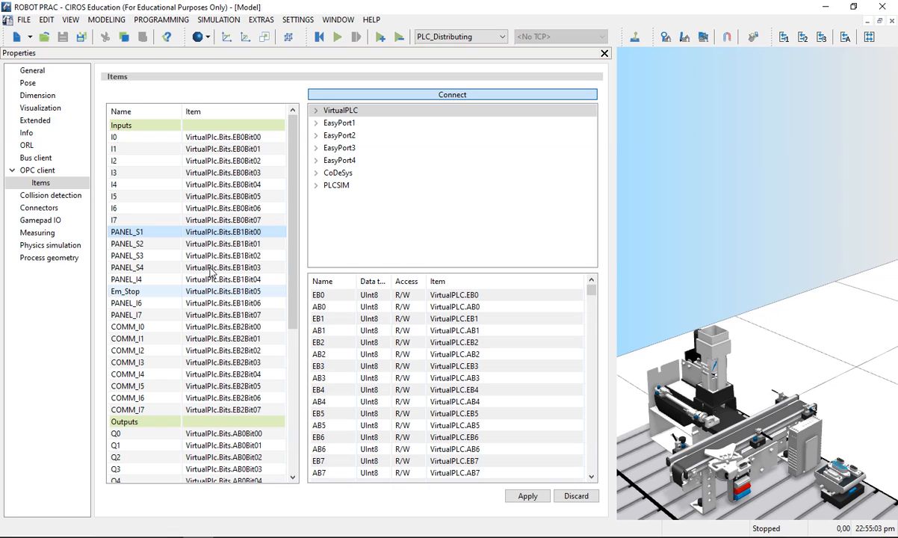
left_click(316, 174)
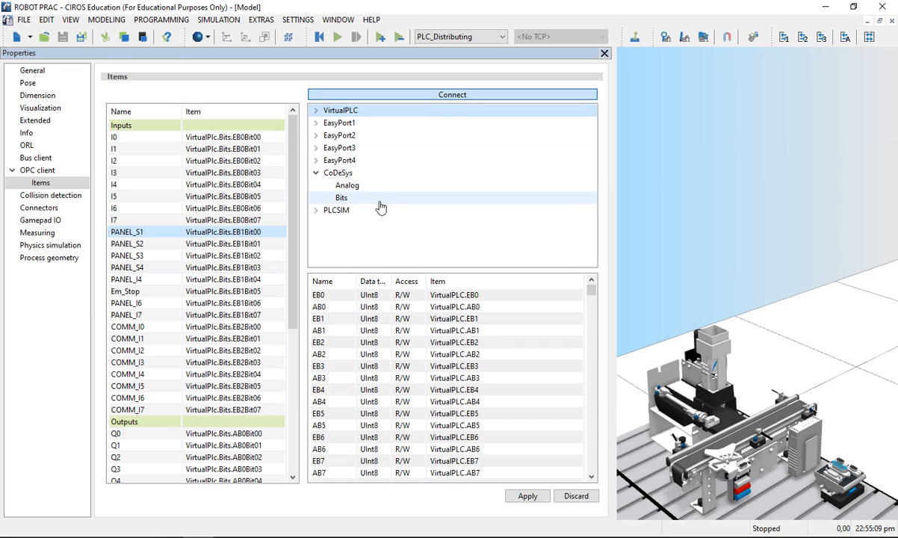
left_click(350, 197)
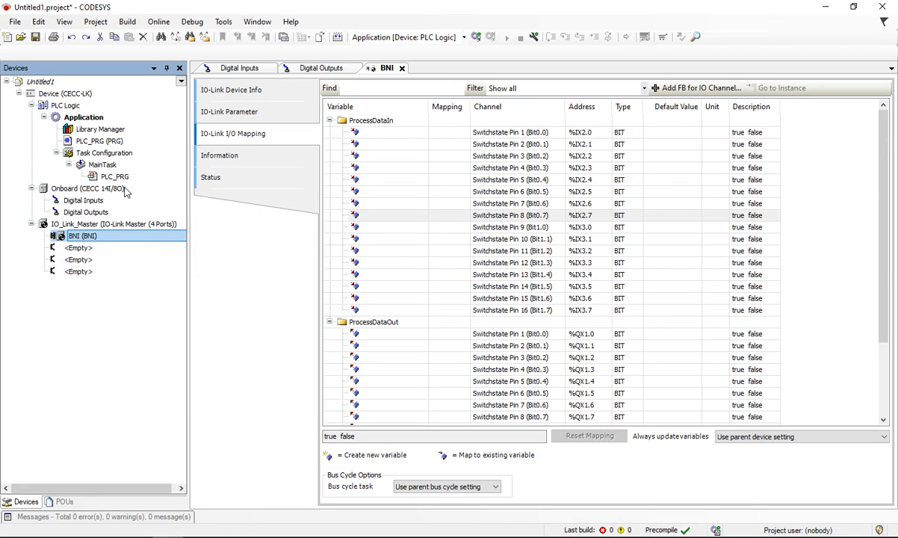
Step: Check the onboard digital input addresses in CODESYS and compare them with the CoDeSys EB0 and AB0 bits in CIROS
left_click(249, 69)
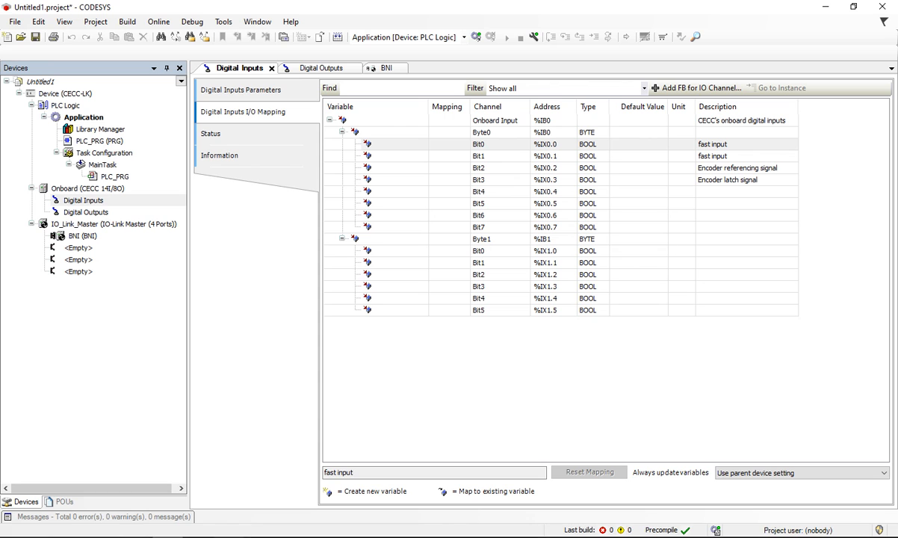
left_click(198, 536)
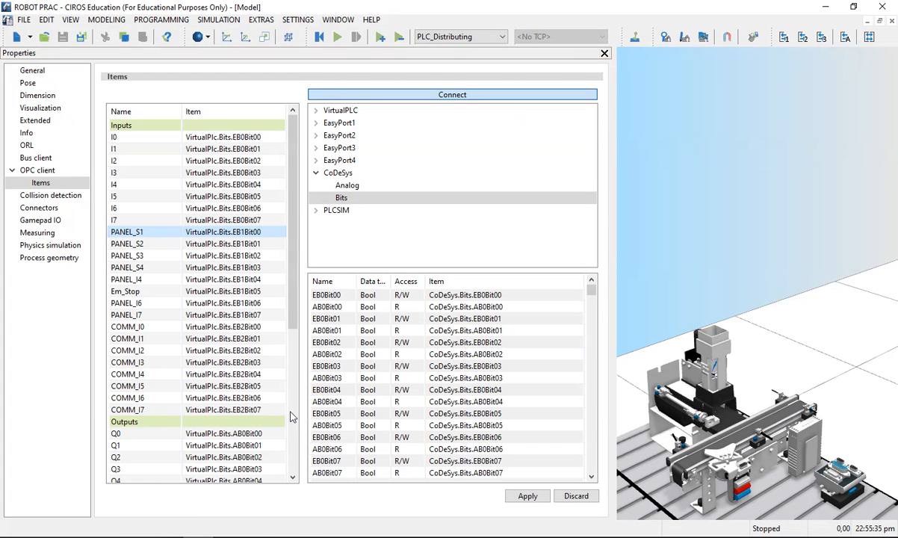
left_click(335, 297)
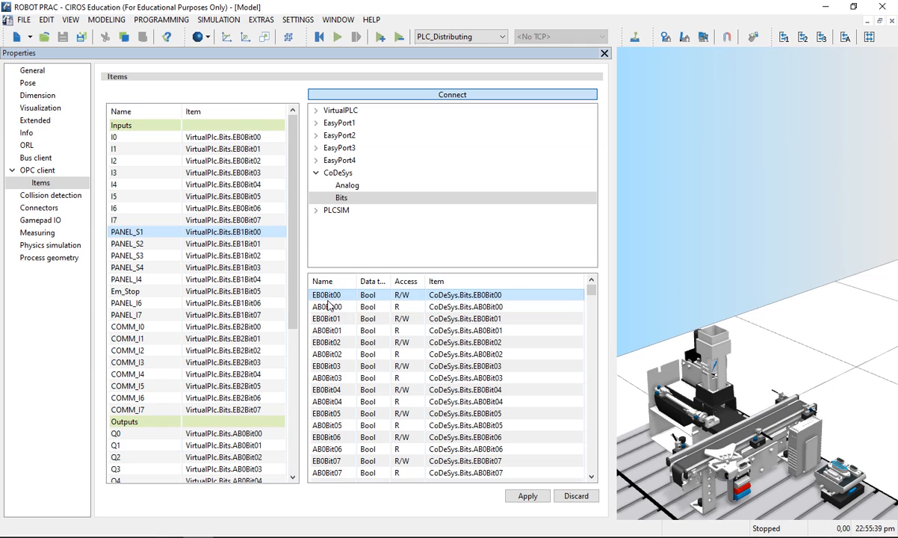
left_click(344, 308)
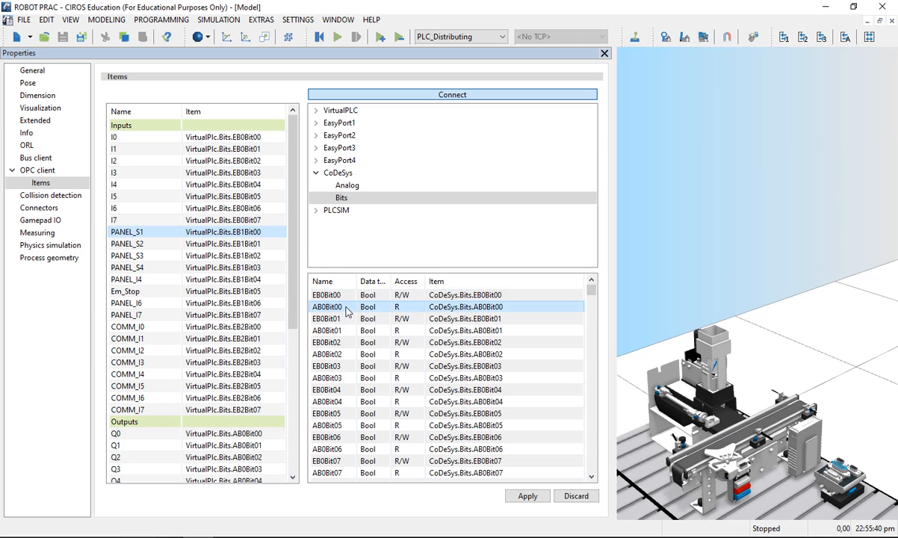
left_click(462, 296)
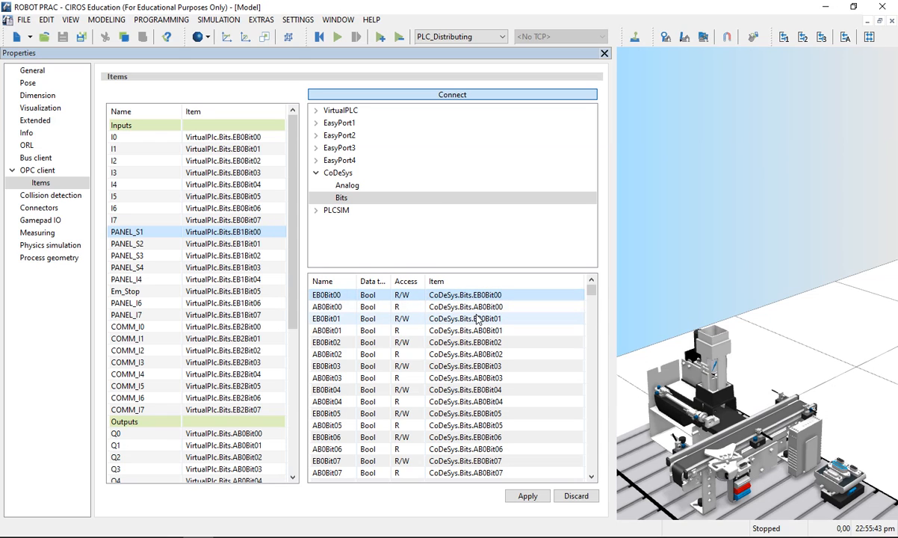
left_click(453, 322, "ctrl")
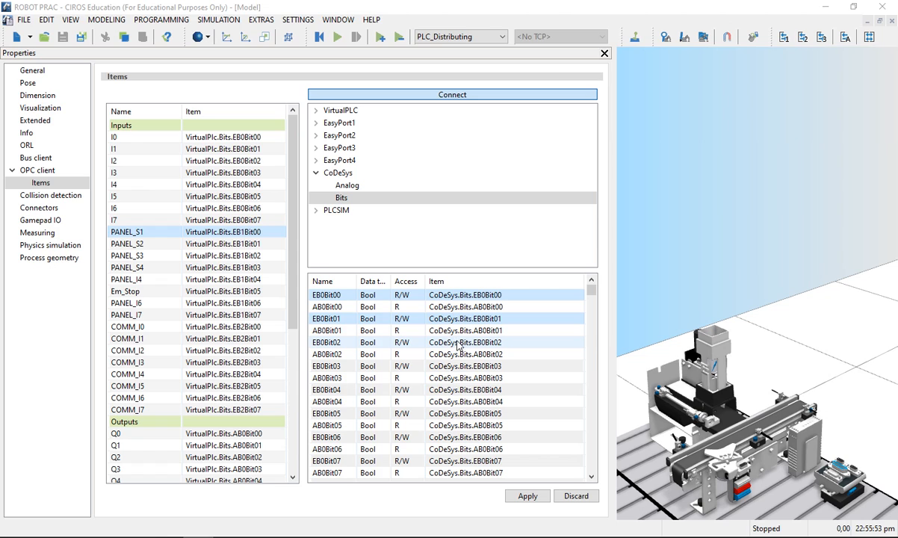
Step: Assign the CoDeSys bits EB0Bit00 through EB0Bit04 to the inputs PANEL_S1 through PANEL_I4
left_click(329, 295)
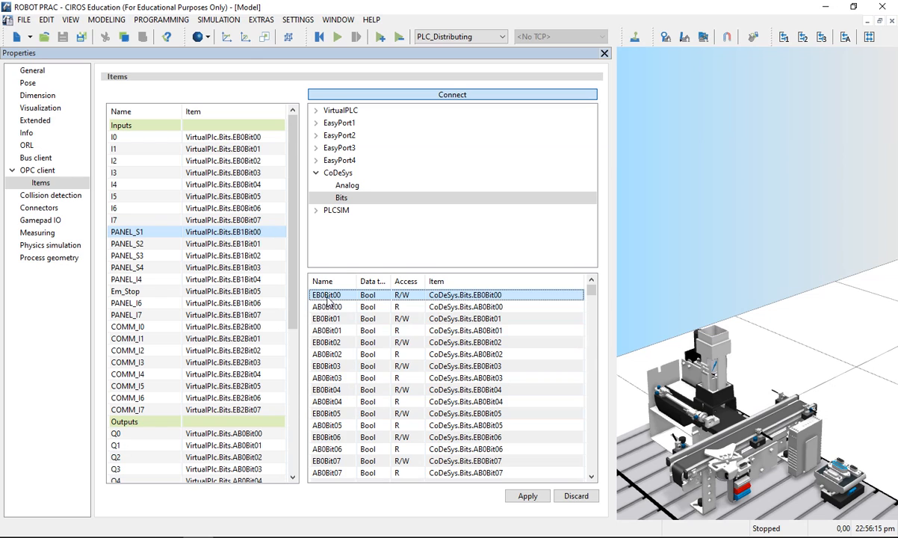
scroll(337, 336, "down", 2)
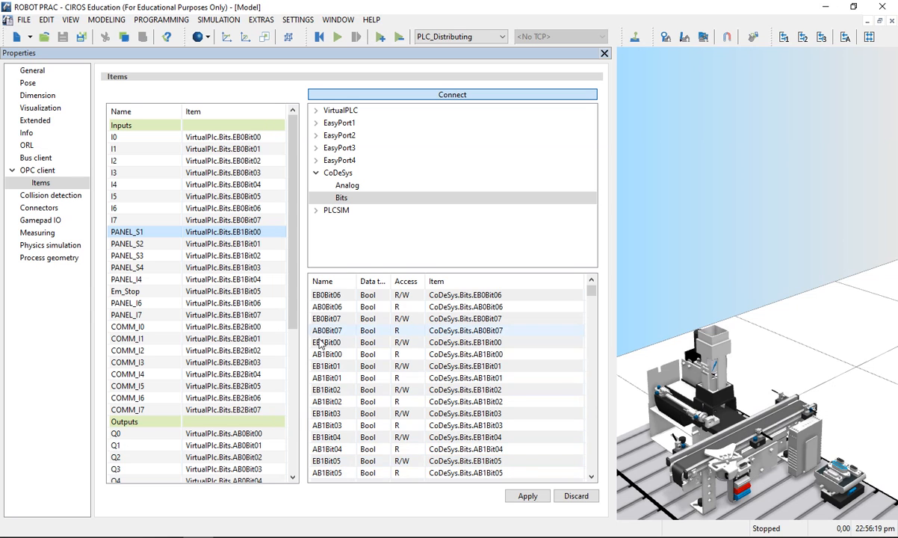
scroll(333, 455, "down", 1)
scroll(334, 463, "up", 5)
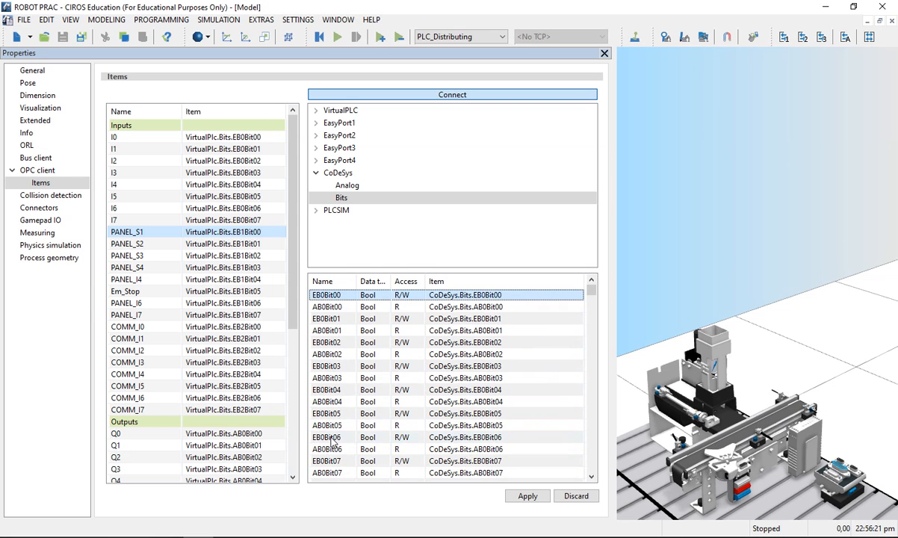
left_click(325, 318, "ctrl")
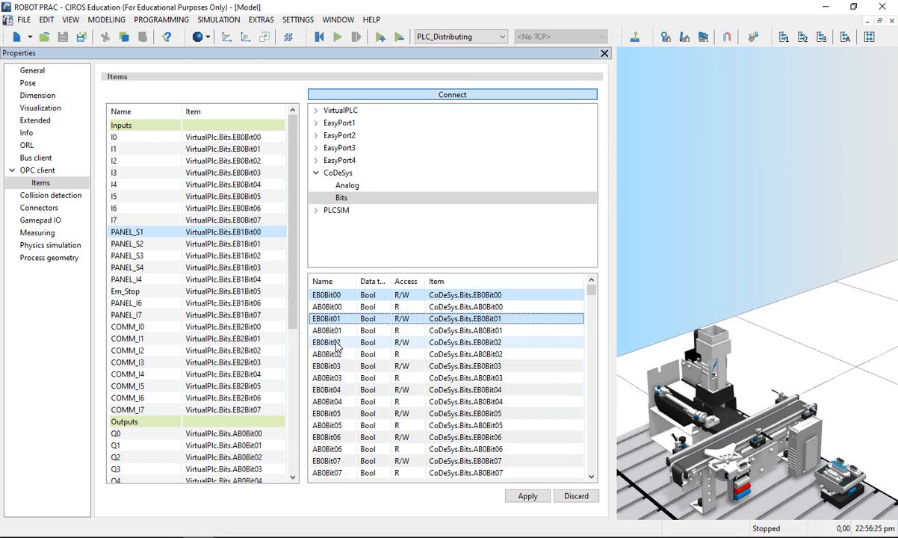
left_click(336, 343, "ctrl")
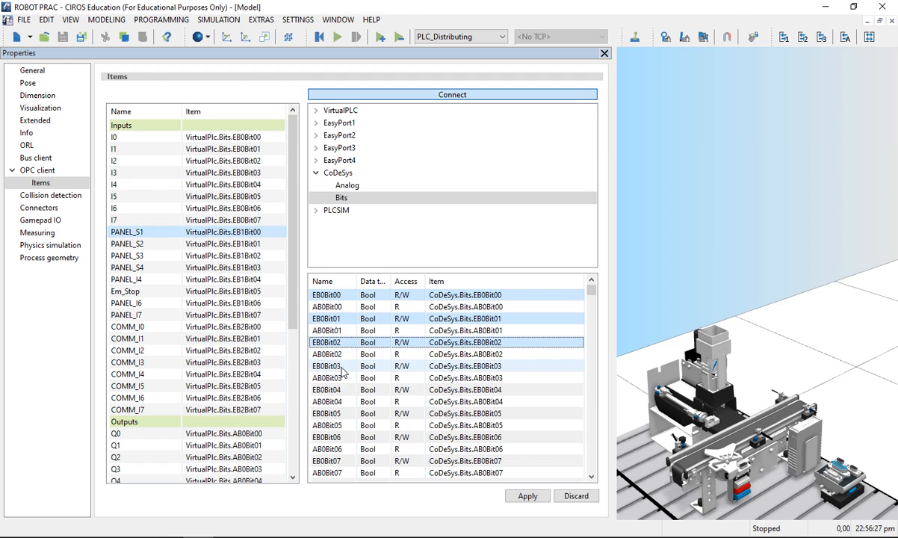
left_click(329, 366, "ctrl")
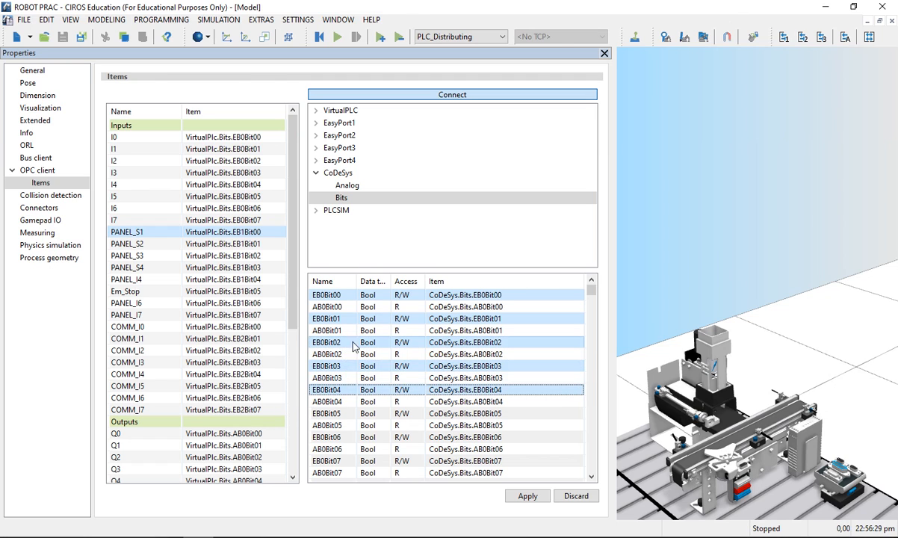
left_click(328, 389, "ctrl")
left_click_drag(396, 342, 141, 236)
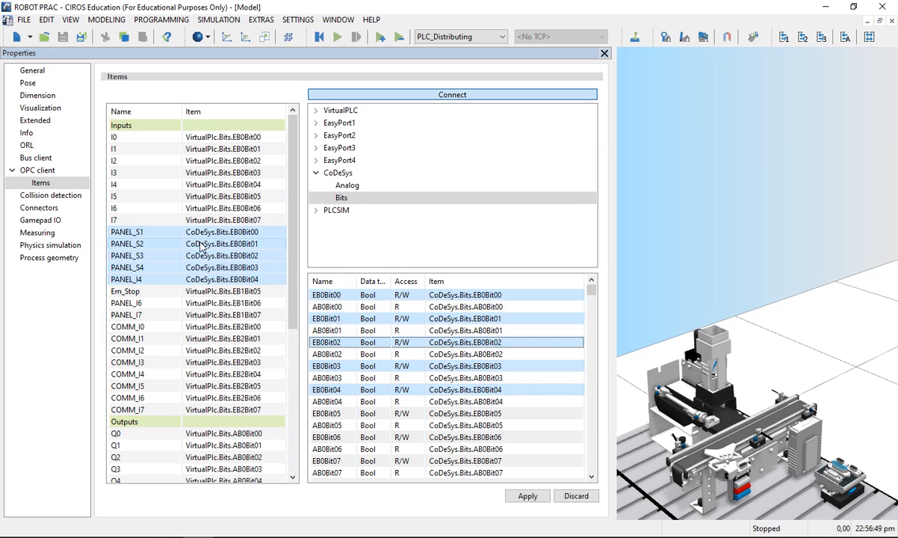
Step: Switch to CODESYS and check the BNI IO-Link device's input addresses for the station inputs I0 to I7
left_click(163, 198)
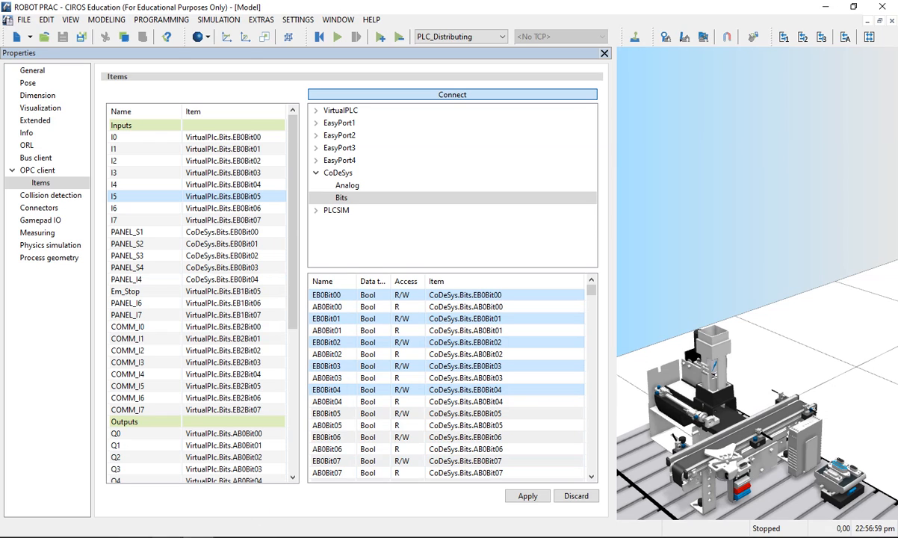
key("alt+Tab")
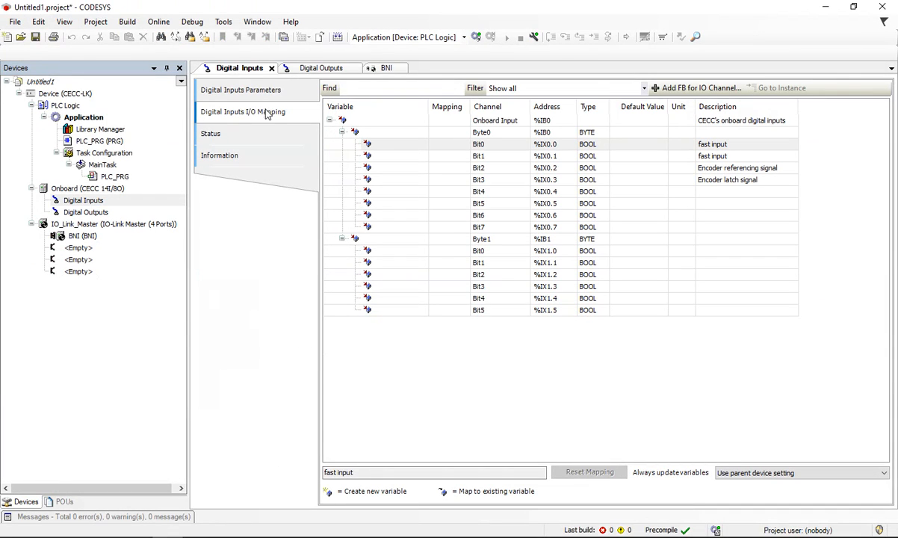
left_click(370, 68)
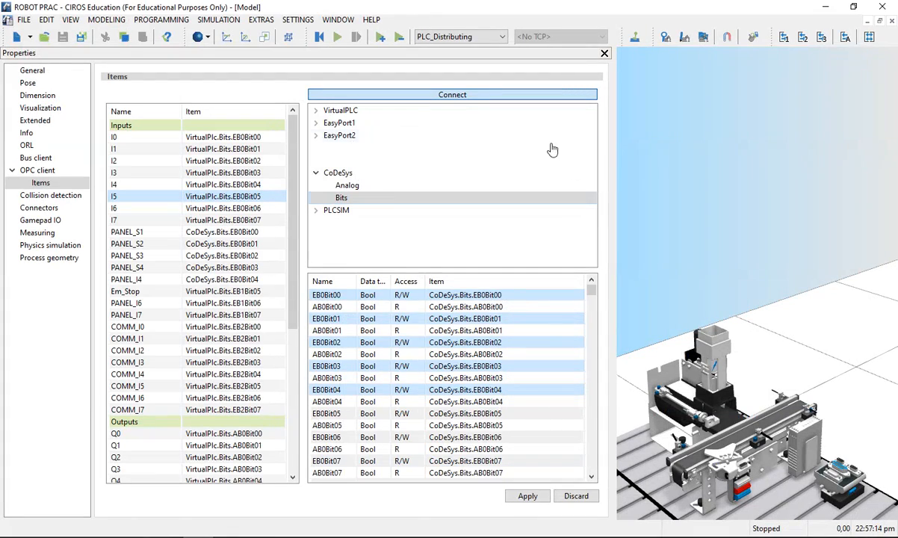
Step: Back in CIROS, assign the CoDeSys bits EB2Bit00 through EB2Bit07 to the station inputs I0 through I7
scroll(439, 340, "down", 8)
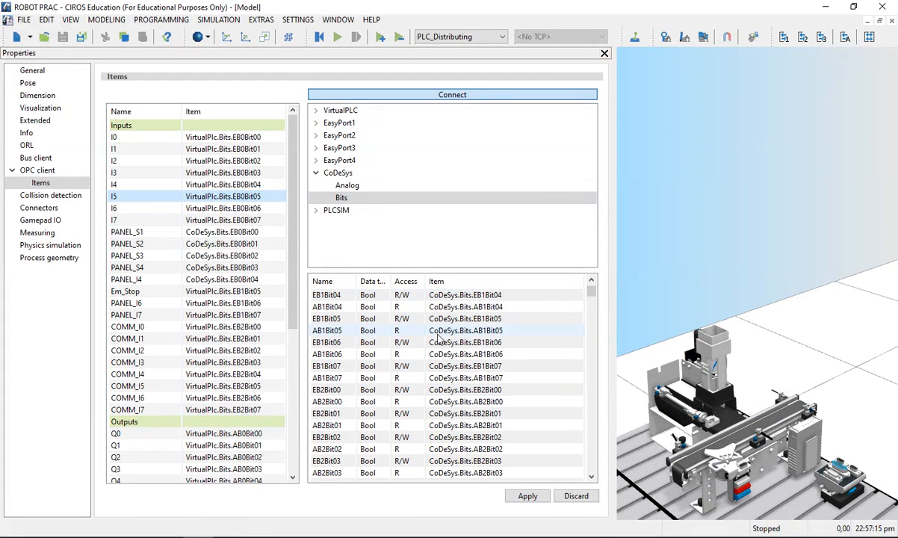
left_click(327, 392)
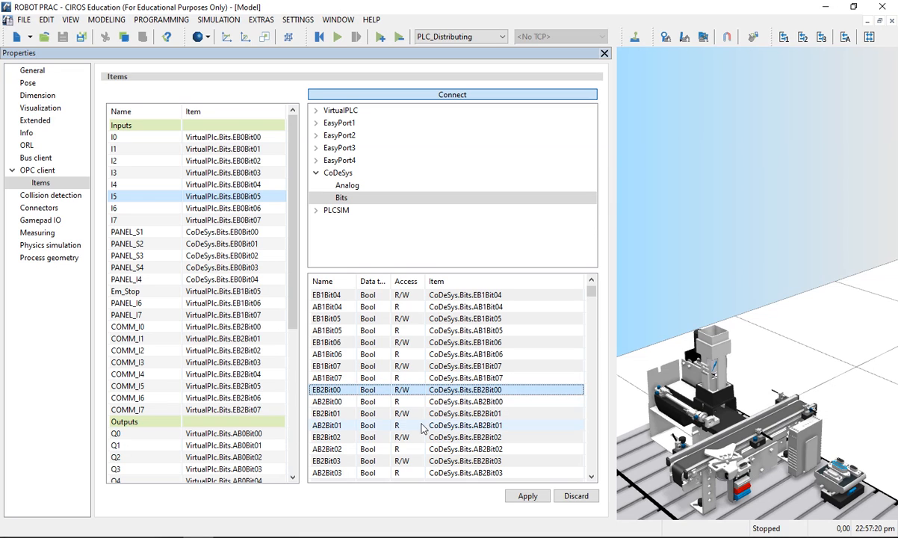
left_click(337, 415)
left_click(335, 438, "ctrl")
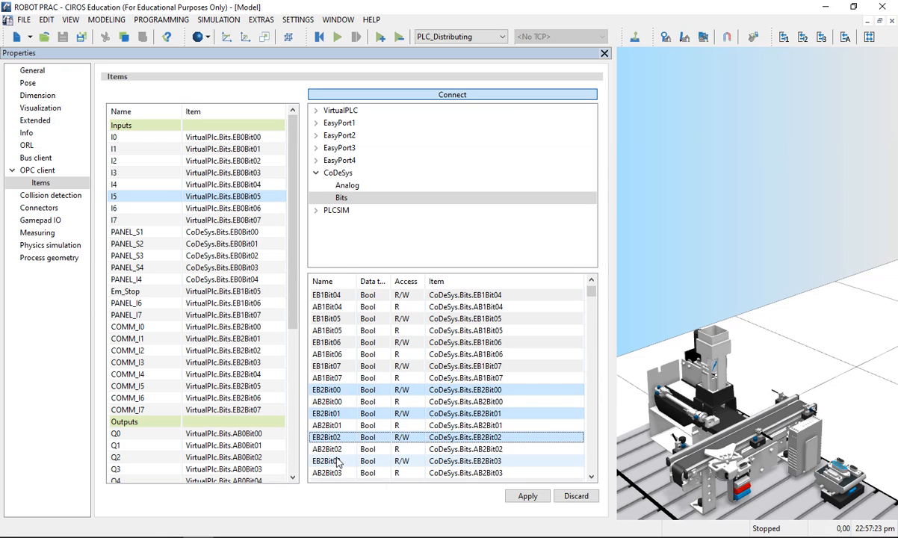
left_click(336, 461, "ctrl")
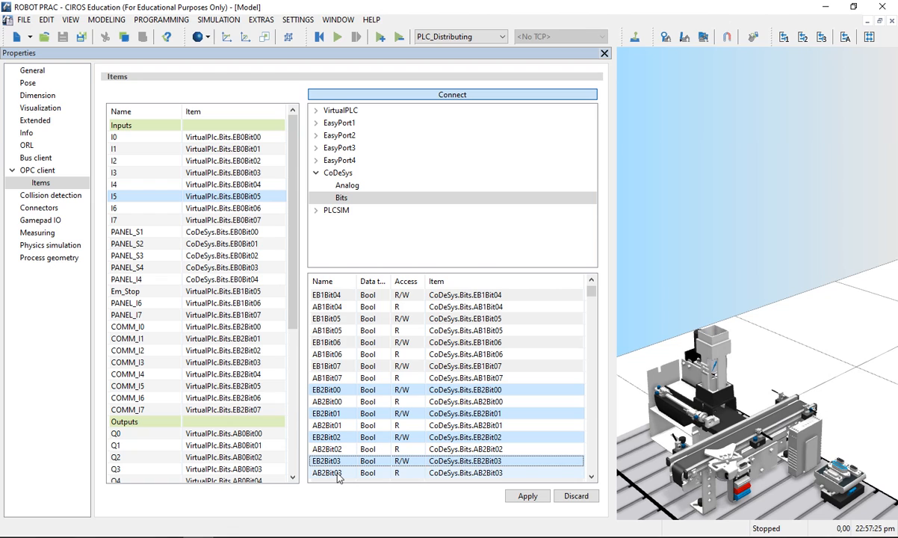
left_click(337, 473, "ctrl")
scroll(337, 471, "down", 1)
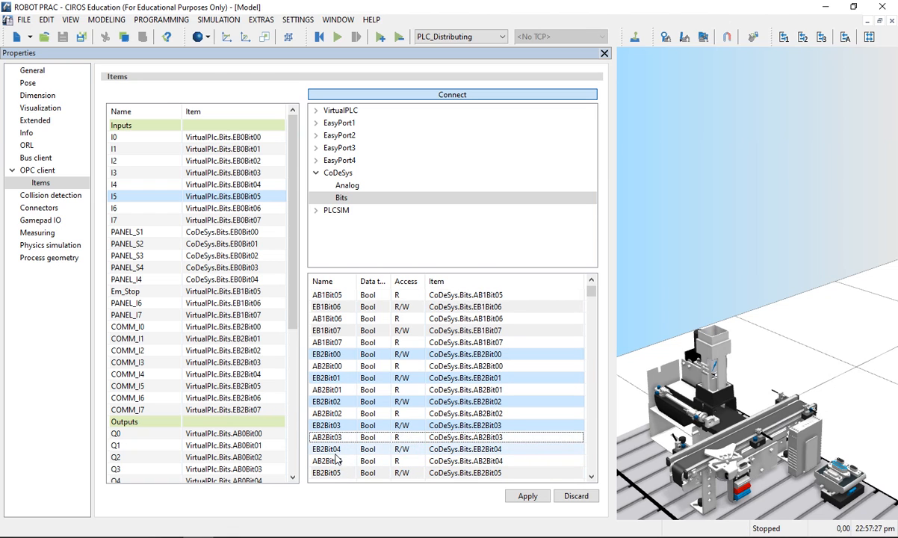
left_click(335, 450, "ctrl")
left_click(334, 473, "ctrl")
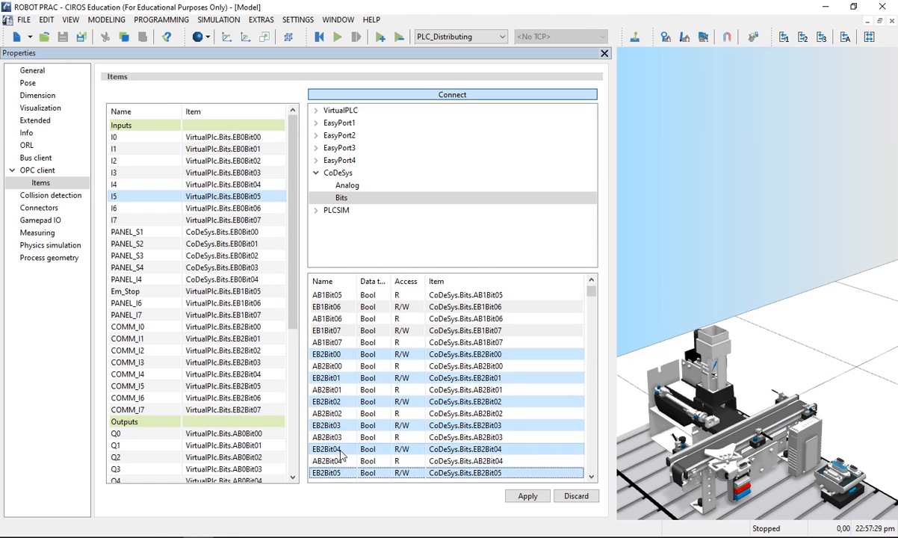
scroll(335, 463, "down", 1)
left_click(336, 463, "ctrl")
scroll(340, 460, "down", 2)
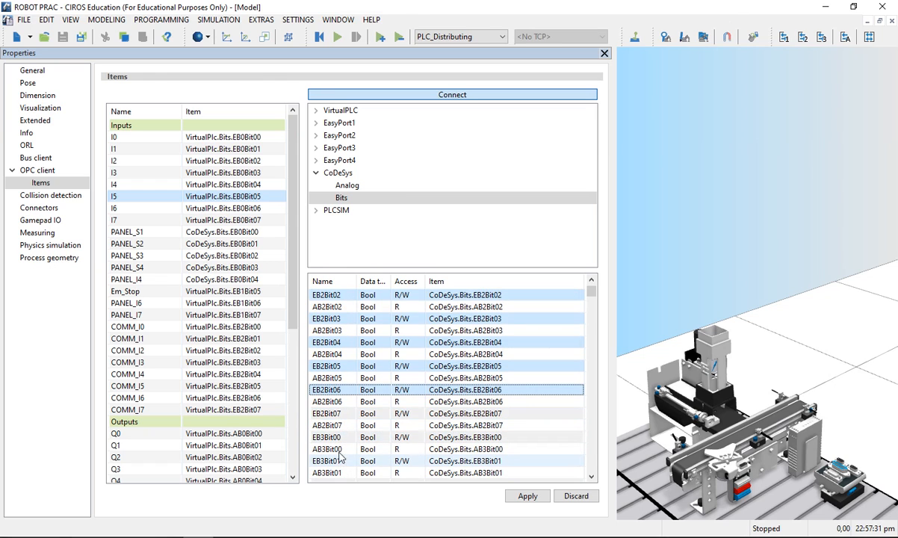
left_click(340, 414, "ctrl")
scroll(351, 412, "up", 5)
scroll(357, 409, "down", 2)
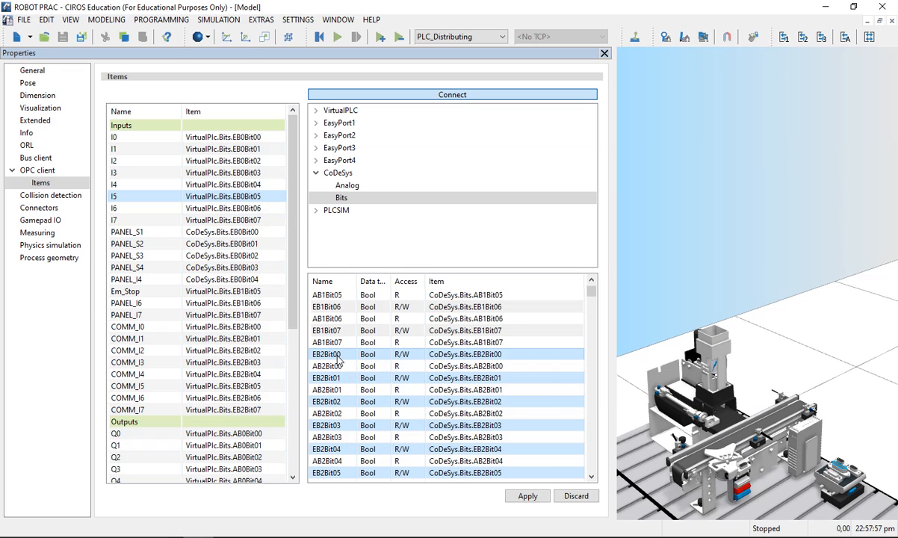
scroll(337, 360, "down", 3)
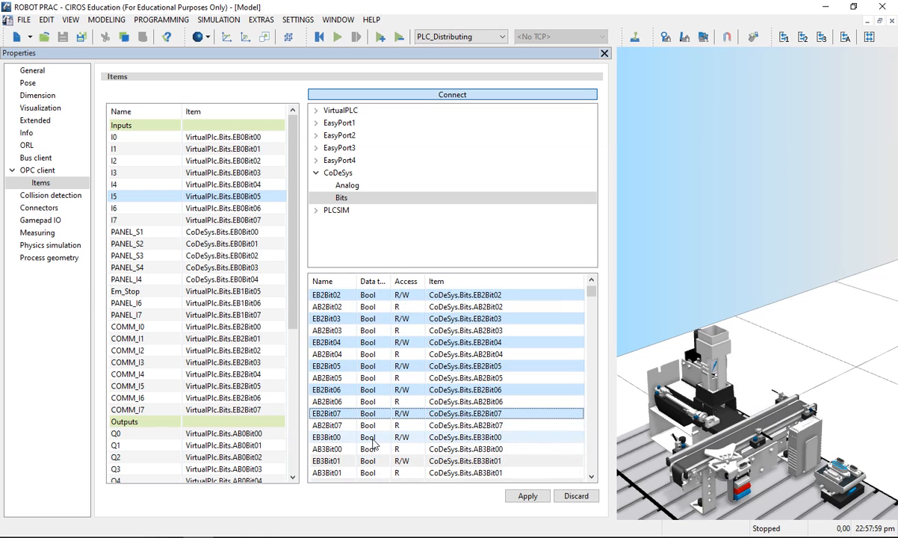
scroll(342, 417, "up", 3)
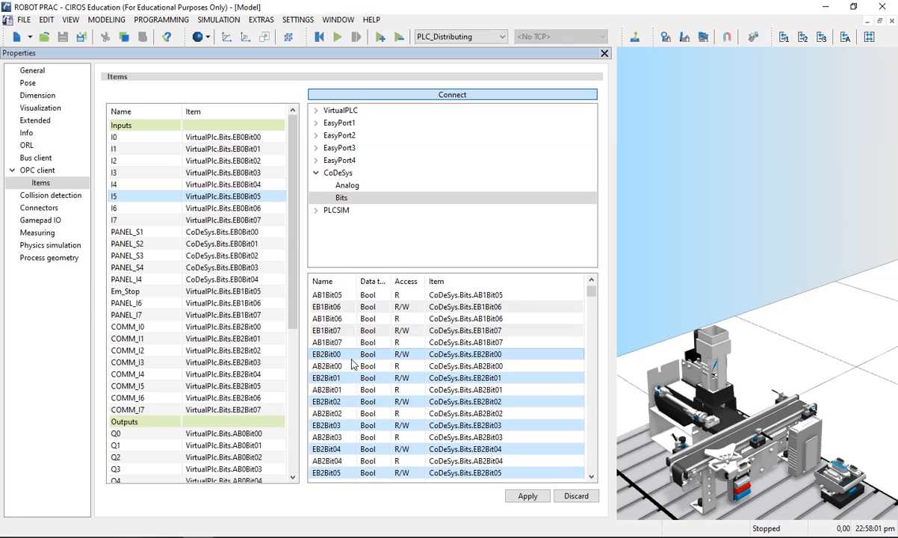
left_click_drag(346, 355, 128, 130)
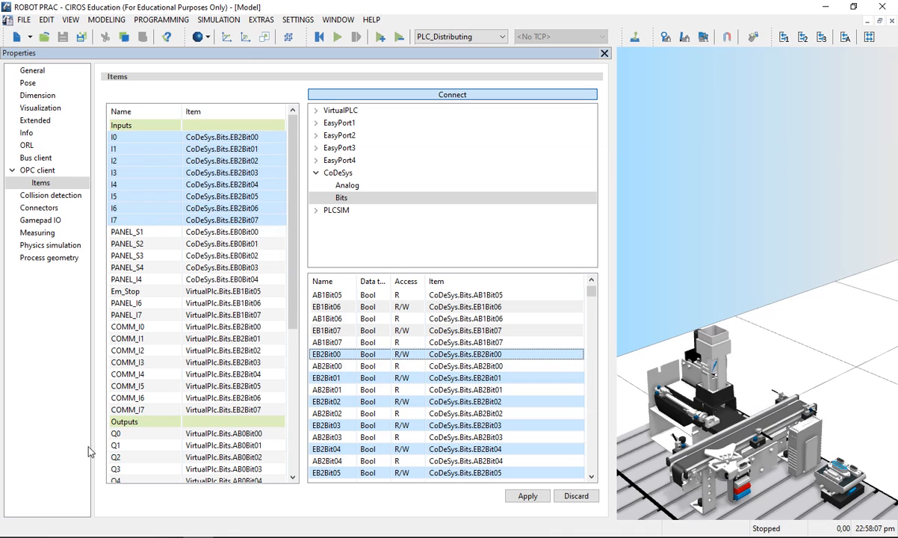
Step: Check the BNI device's ProcessDataOut addresses in CODESYS for the station outputs, and return to the output assignments in CIROS
scroll(146, 452, "down", 2)
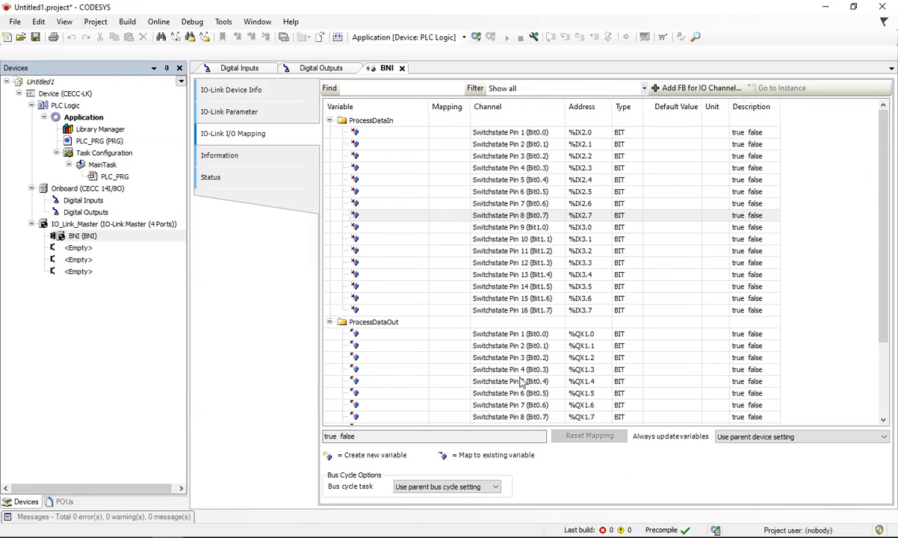
scroll(489, 362, "down", 3)
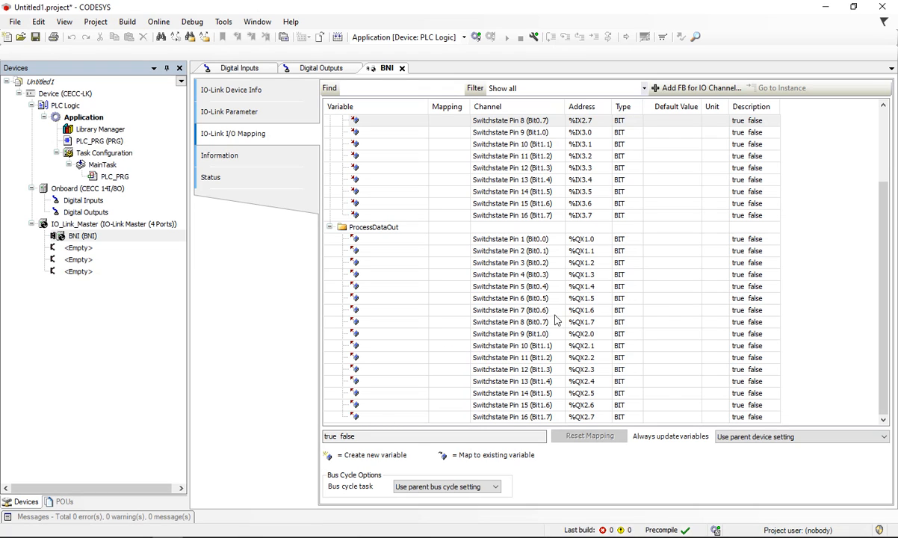
double_click(389, 239)
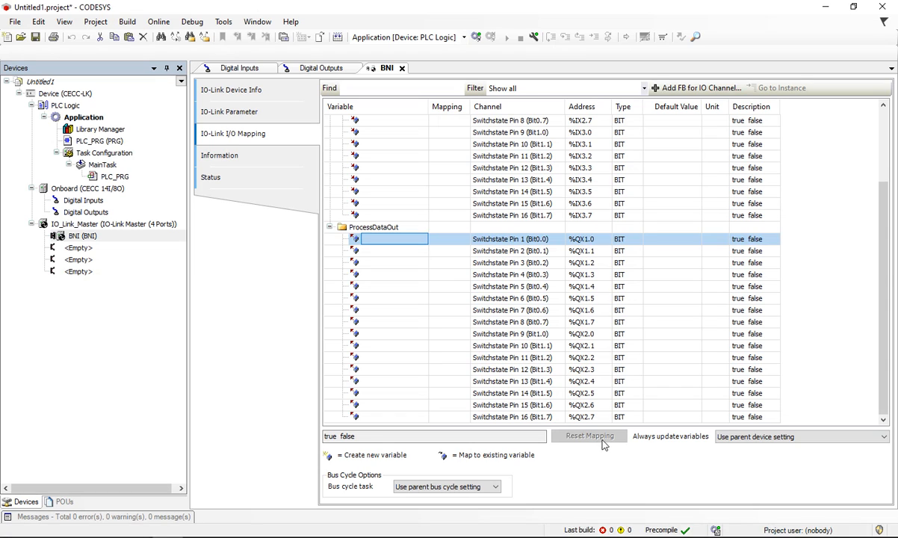
double_click(415, 333)
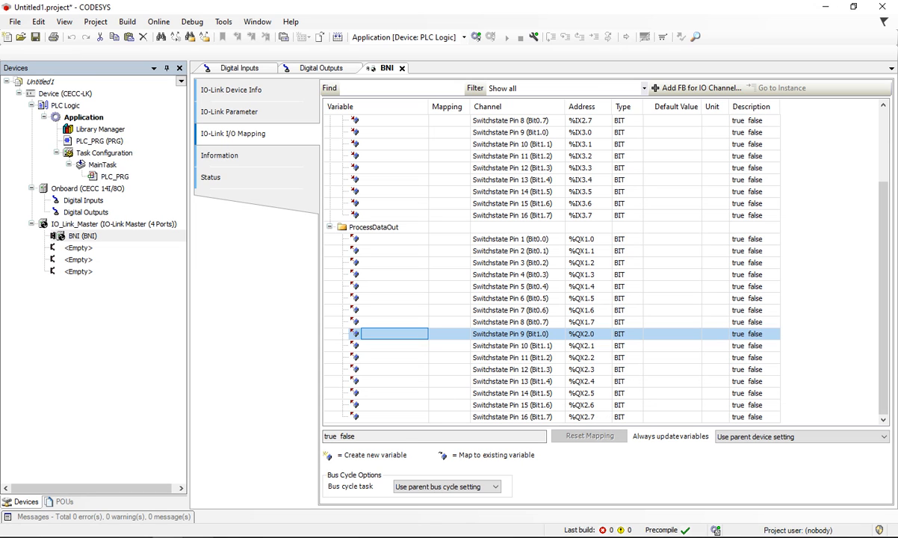
key("alt+Tab")
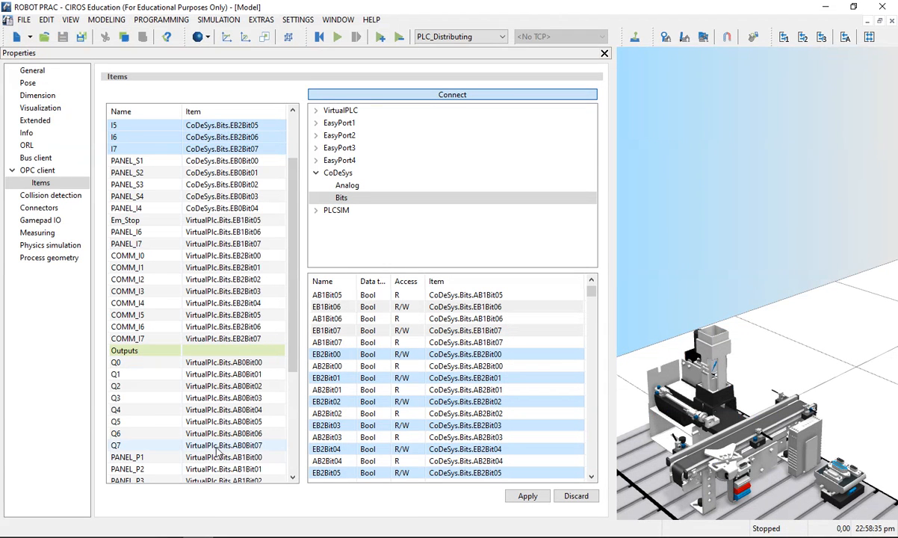
Step: Assign the CoDeSys bits AB2Bit00 through AB2Bit07 to the station outputs Q0 through Q7
scroll(211, 453, "down", 5)
scroll(209, 448, "up", 5)
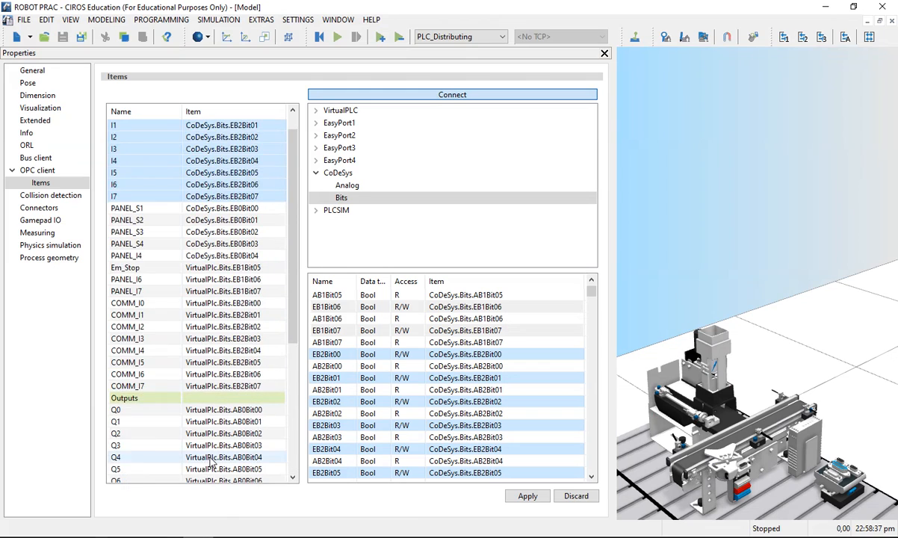
scroll(199, 433, "down", 3)
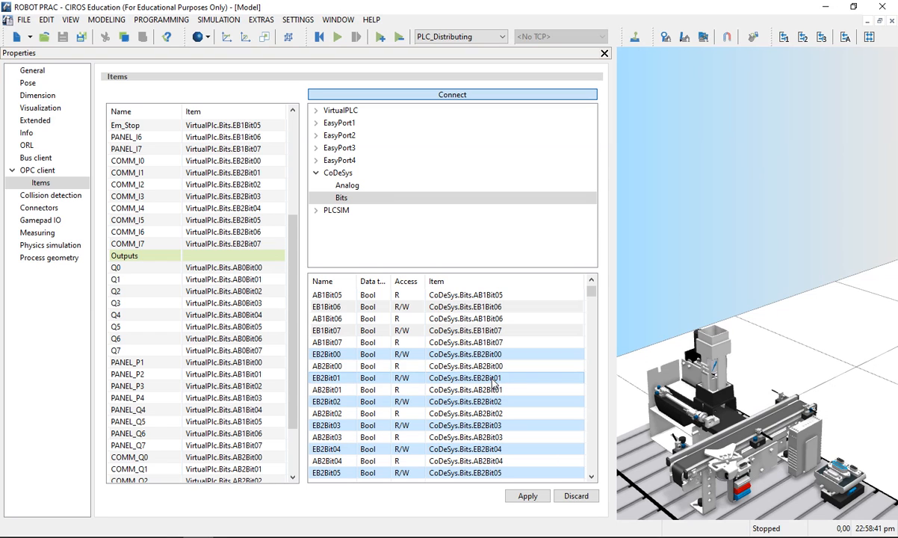
left_click(334, 366)
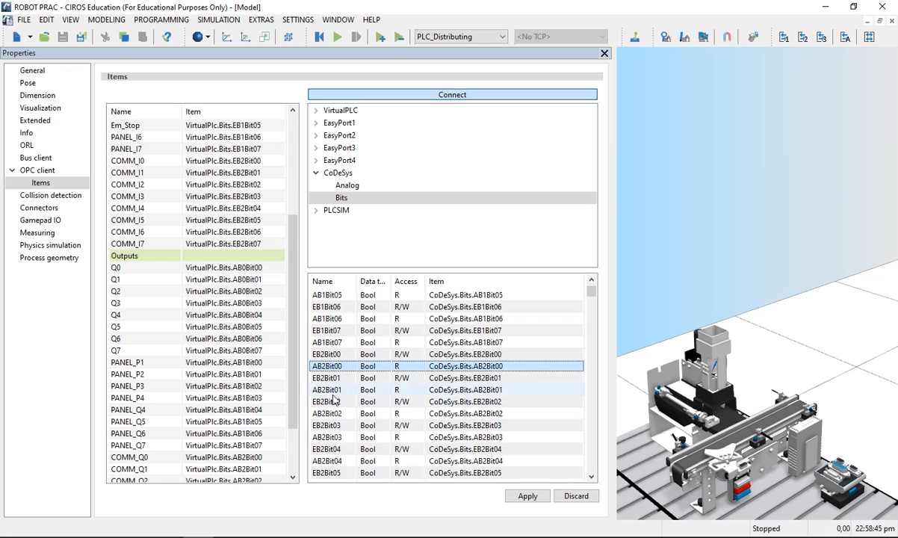
left_click(329, 389, "ctrl")
left_click(333, 412, "ctrl")
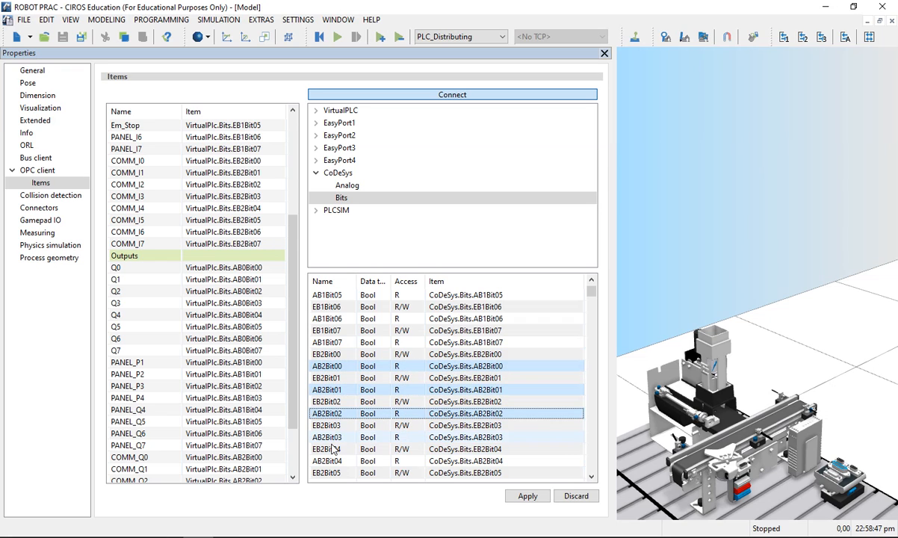
left_click(323, 437, "ctrl")
scroll(331, 456, "down", 2)
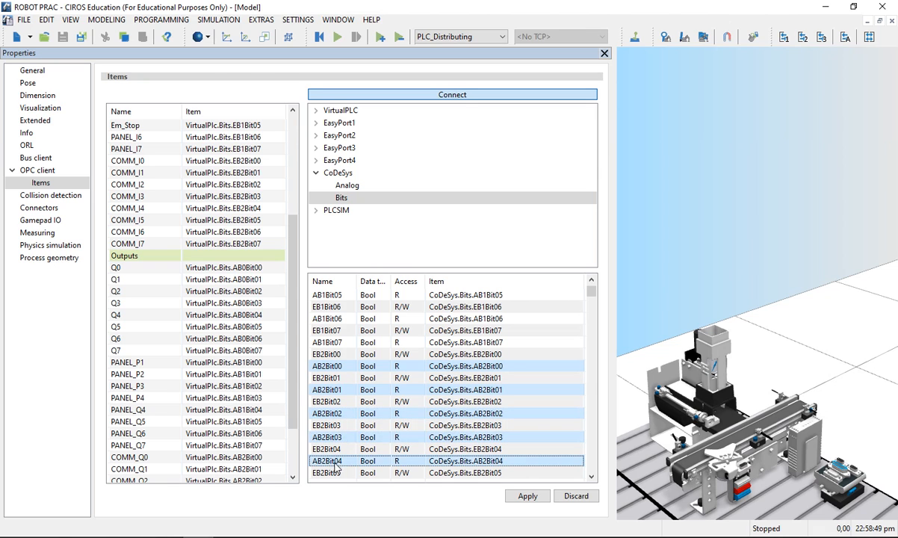
left_click(327, 389, "ctrl")
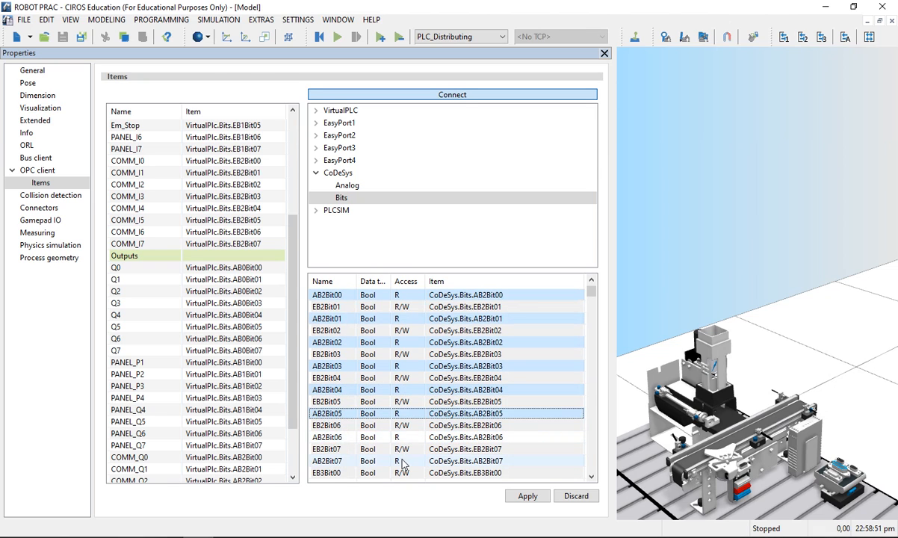
left_click(324, 414, "ctrl")
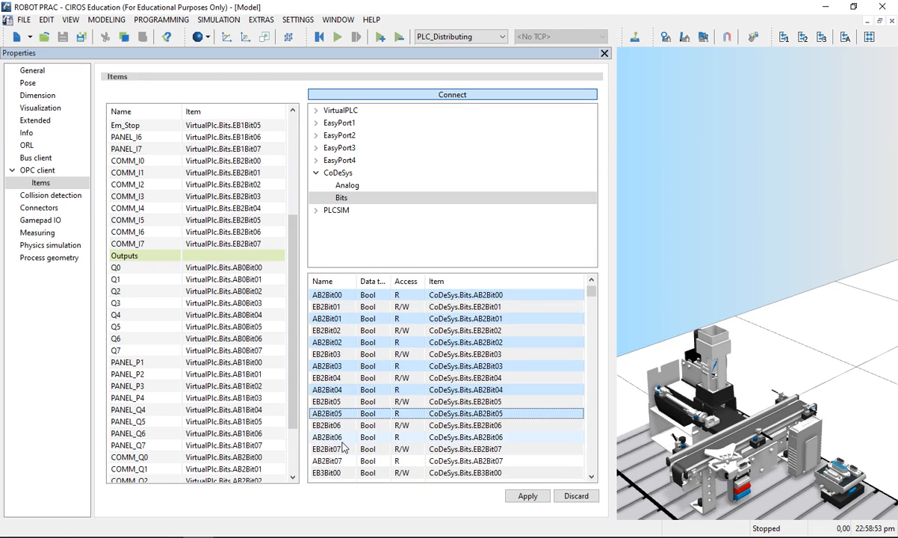
left_click(324, 437, "ctrl")
left_click(338, 461, "ctrl")
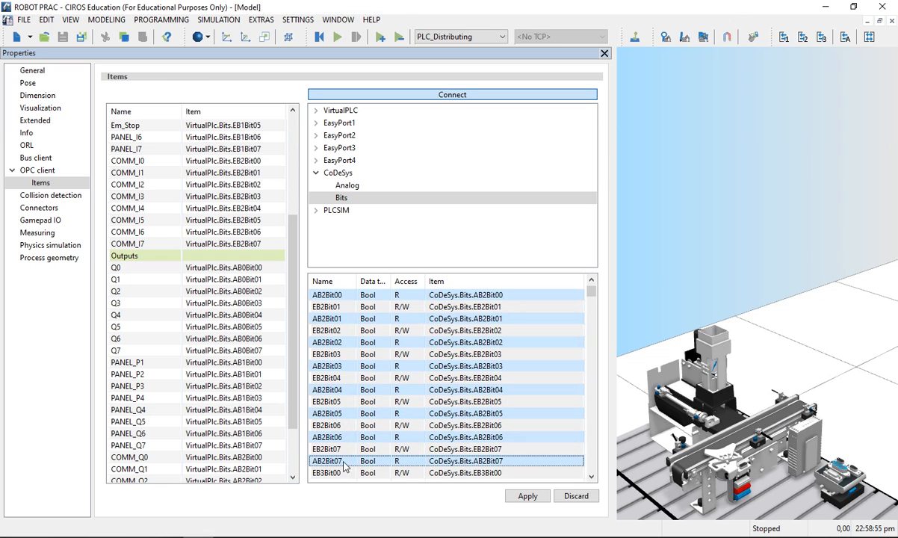
left_click_drag(345, 302, 188, 261)
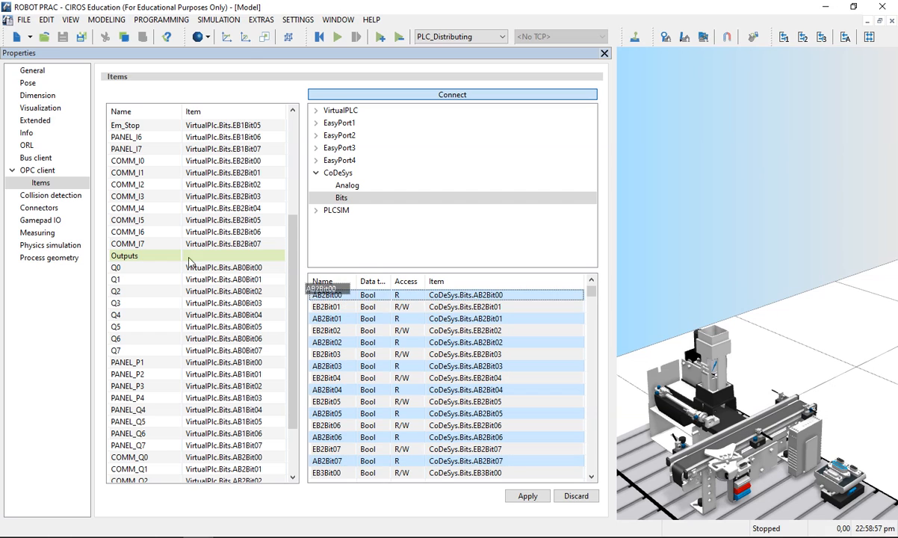
left_click_drag(125, 275, 126, 276)
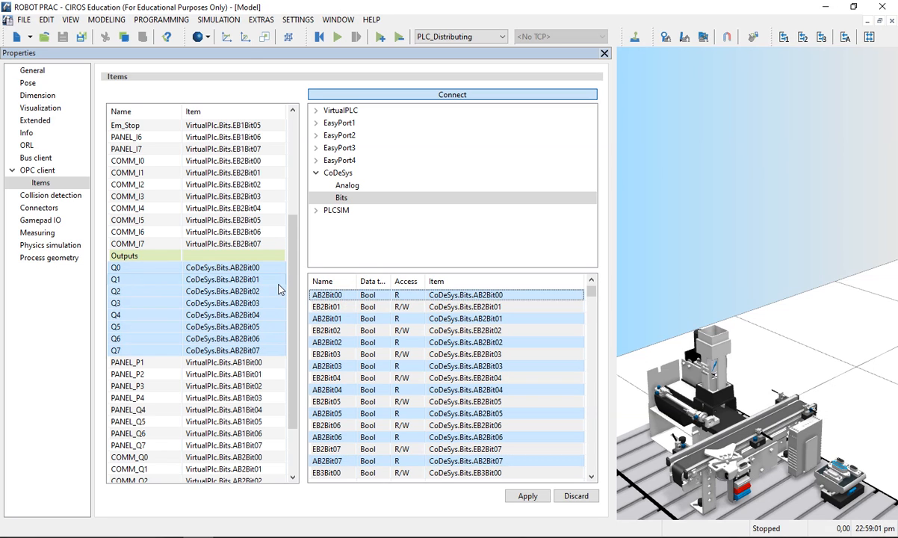
Step: Review and apply the OPC item assignments, and close the PLC_Distributing properties
scroll(277, 289, "up", 4)
scroll(278, 289, "down", 3)
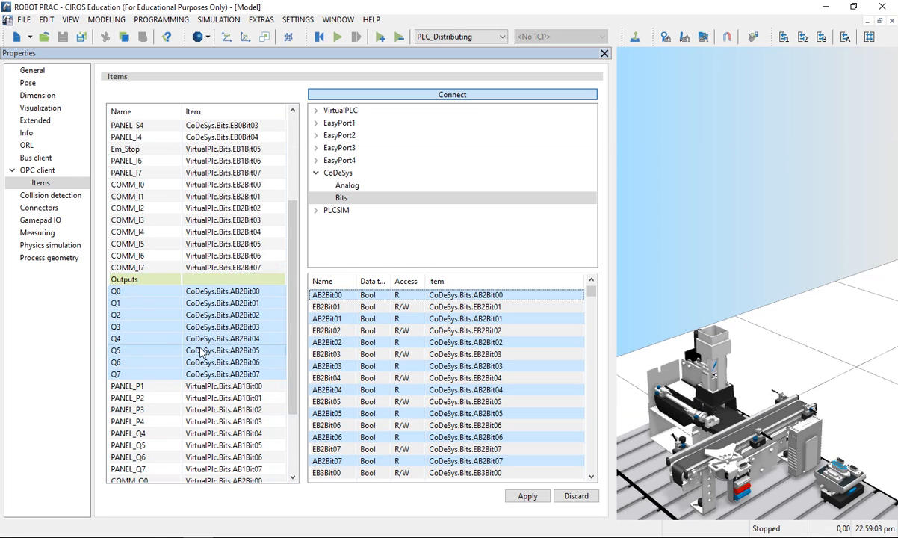
scroll(200, 353, "up", 4)
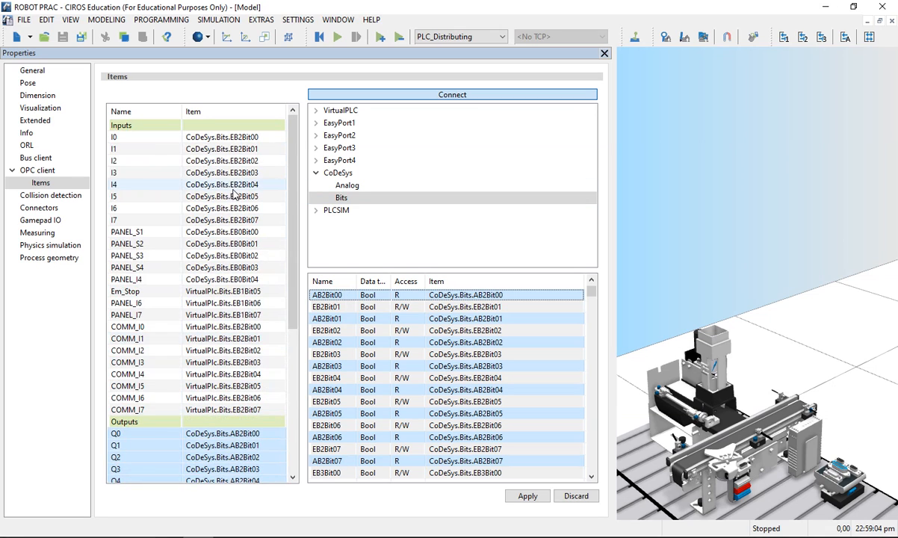
left_click(532, 497)
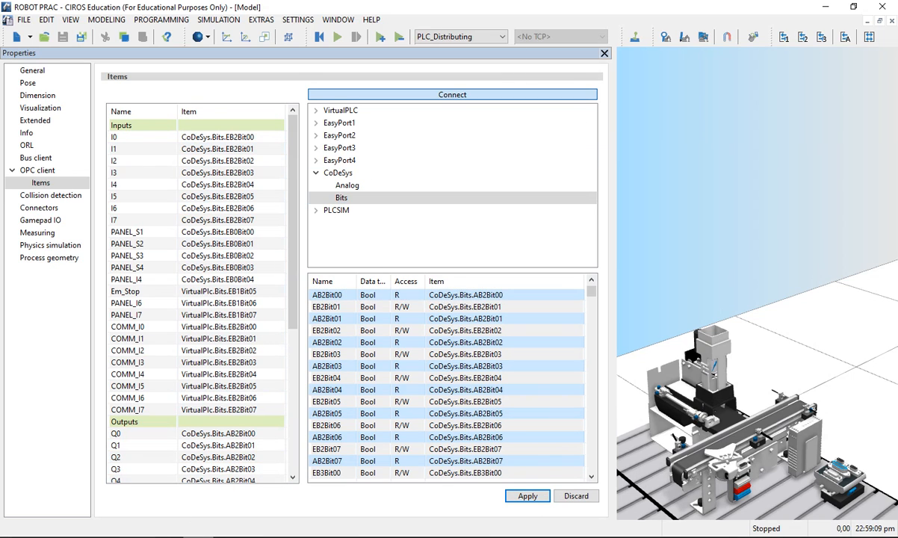
scroll(260, 393, "down", 2)
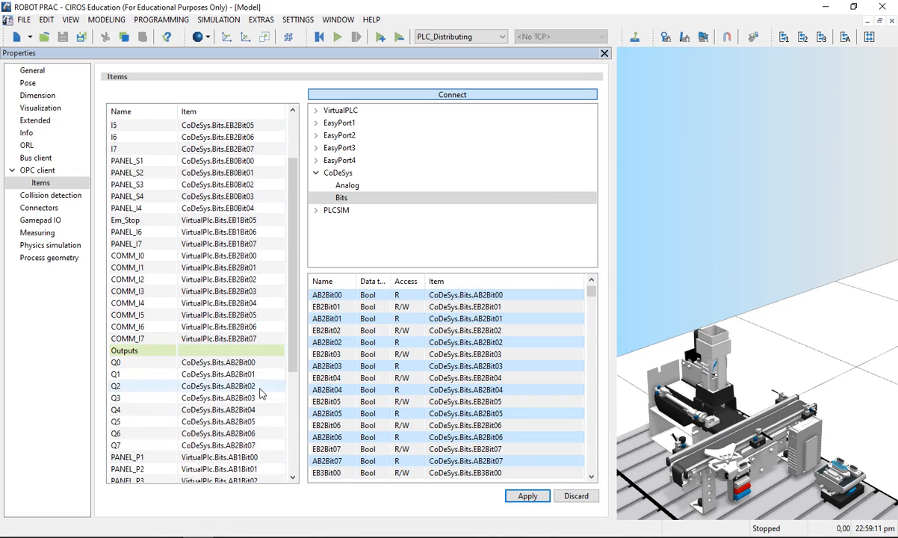
scroll(260, 394, "up", 2)
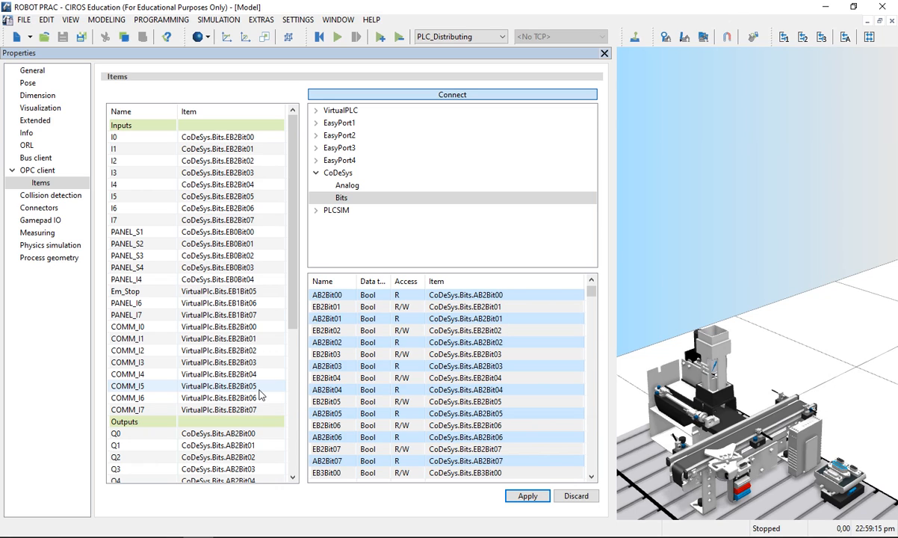
left_click(606, 54)
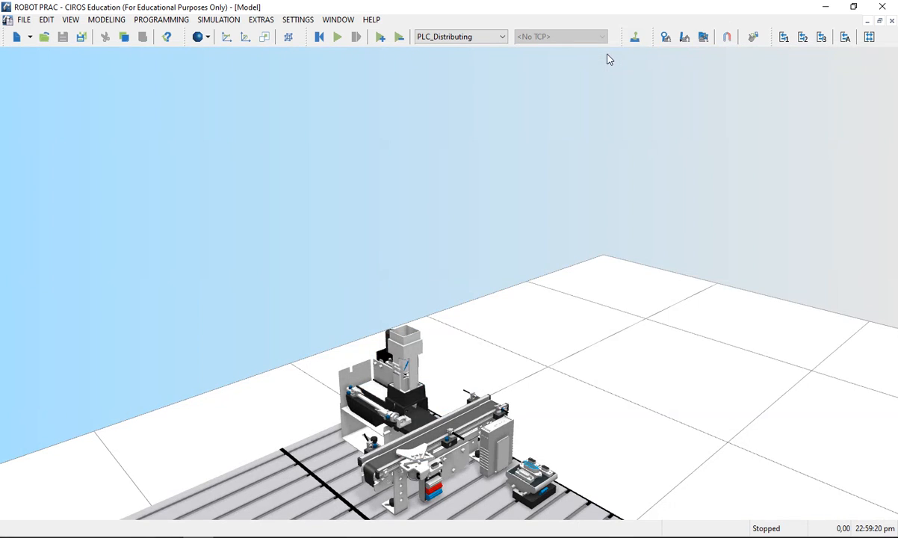
Step: Switch to CODESYS and enable simulation mode for the controller
scroll(493, 321, "down", 8)
scroll(467, 324, "up", 6)
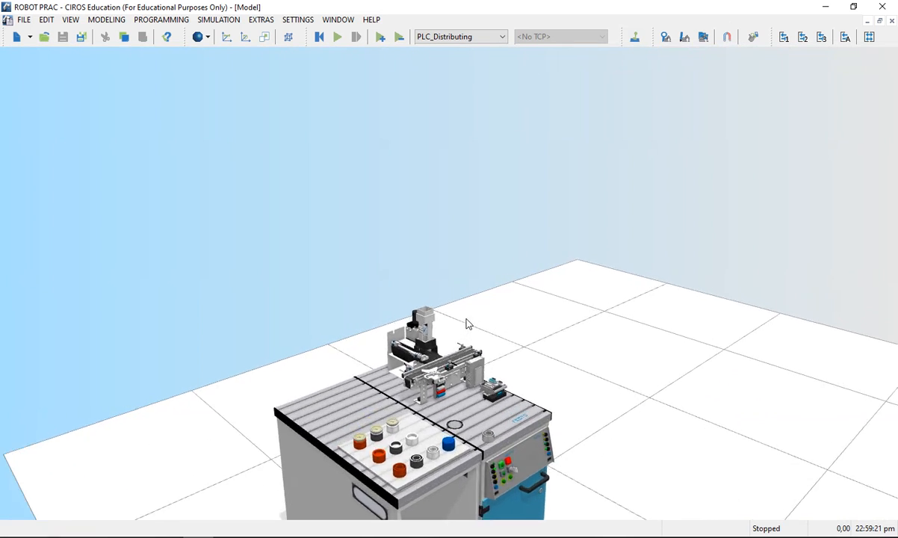
scroll(464, 322, "up", 2)
left_click(167, 536)
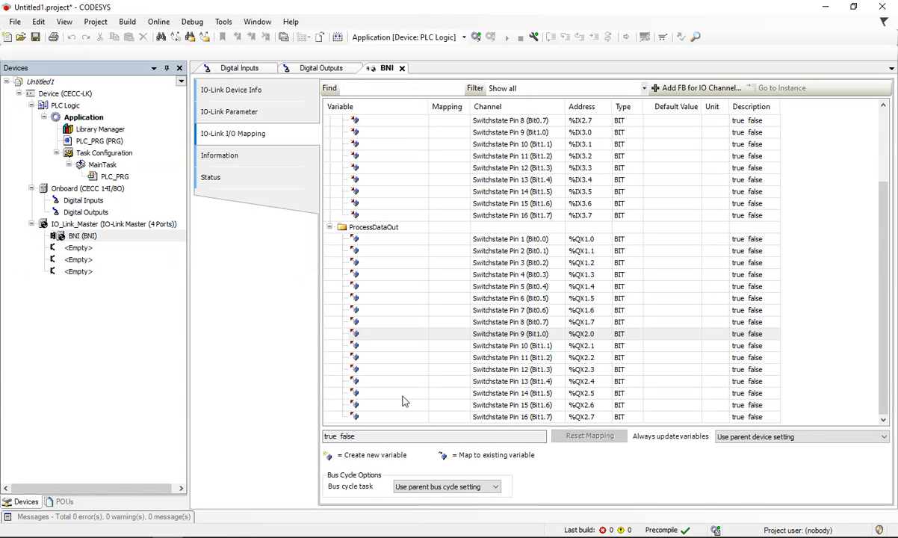
left_click(158, 22)
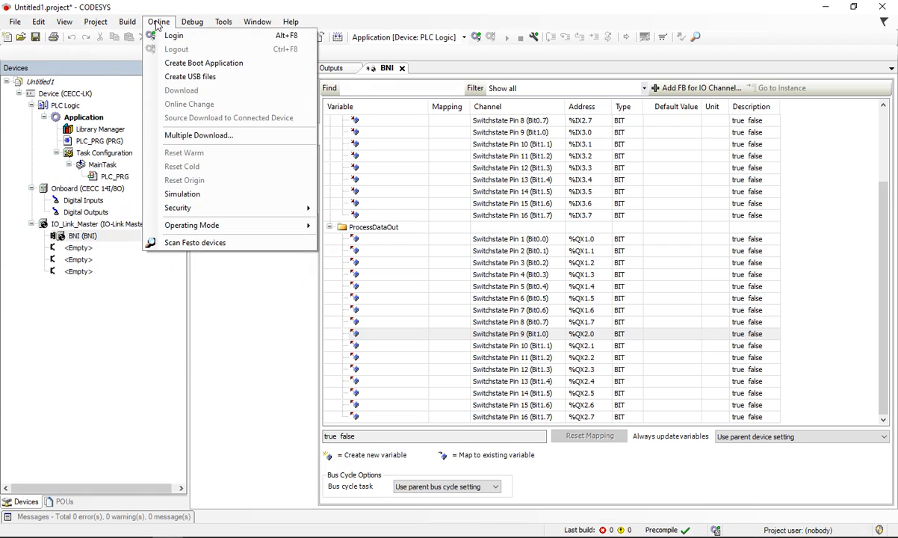
left_click(181, 194)
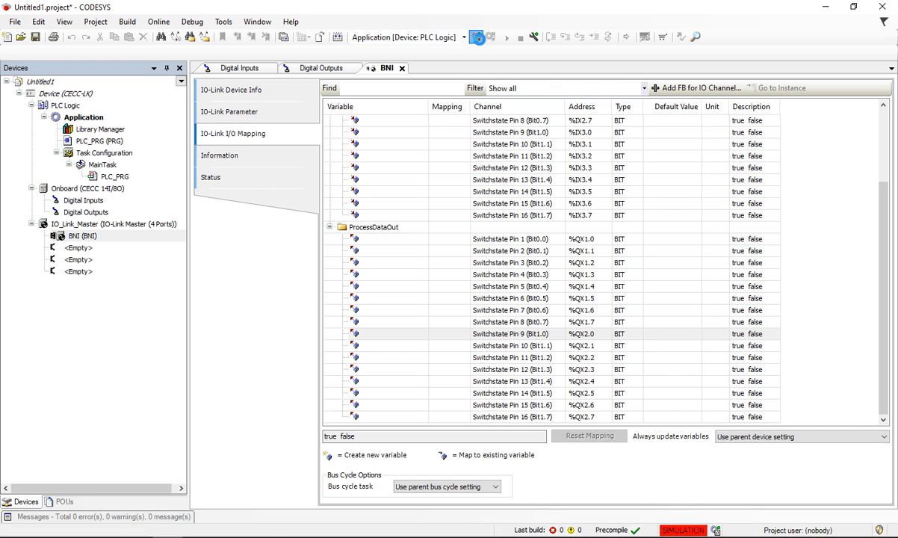
Step: Log in to the simulated controller with creation and download of the application, and start the program
left_click(475, 37)
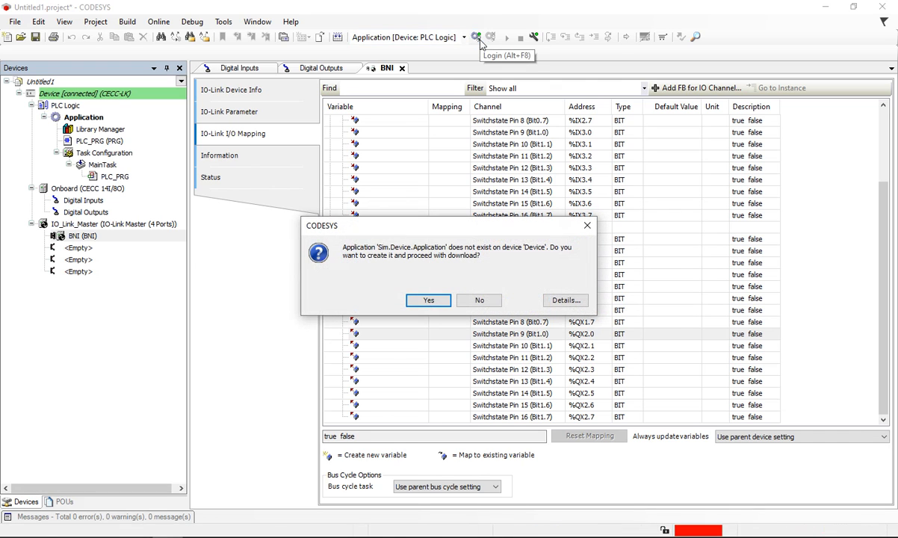
left_click(428, 300)
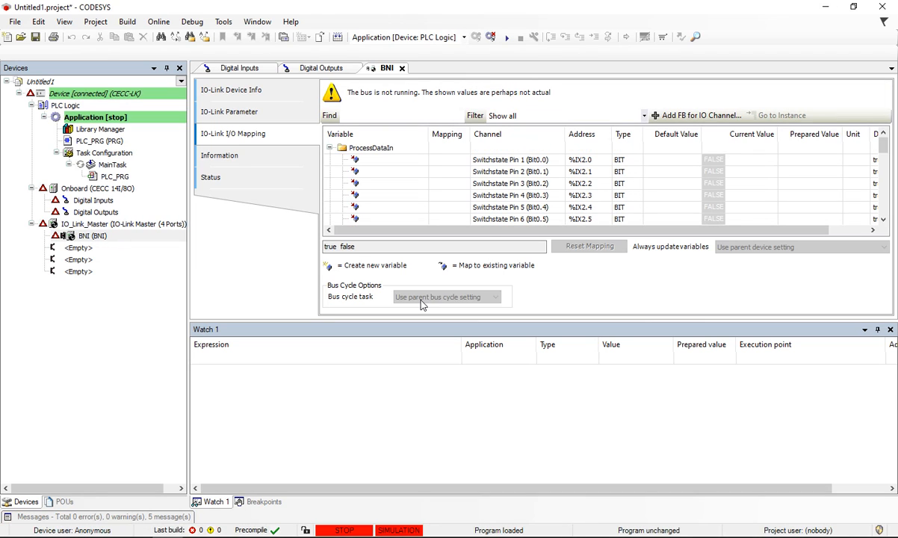
left_click(513, 38)
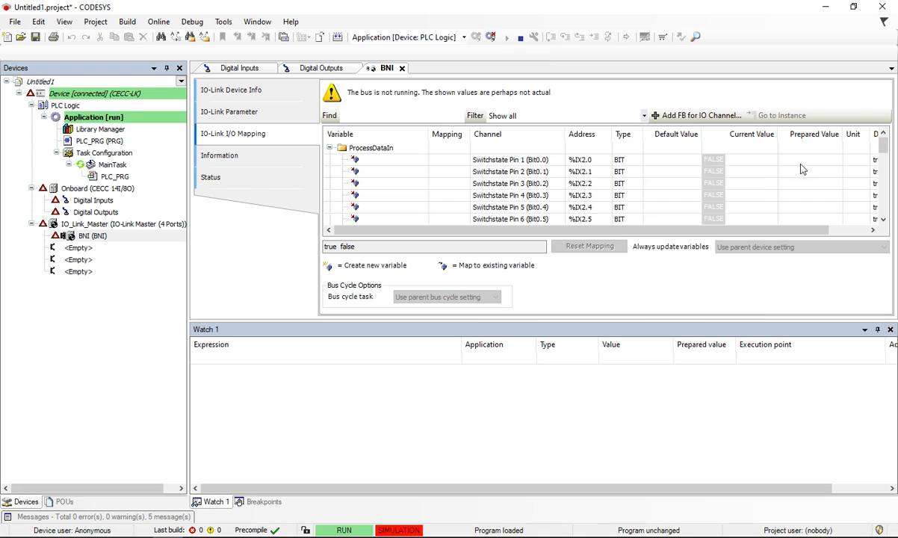
Step: Look through the BNI device's ProcessDataOut channels and select the output address %QX2.0
scroll(556, 198, "down", 6)
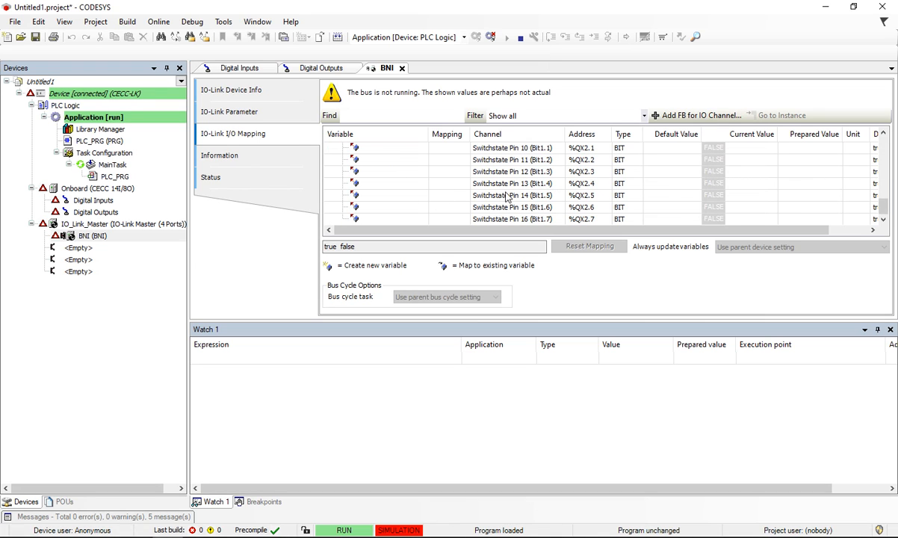
scroll(538, 196, "up", 3)
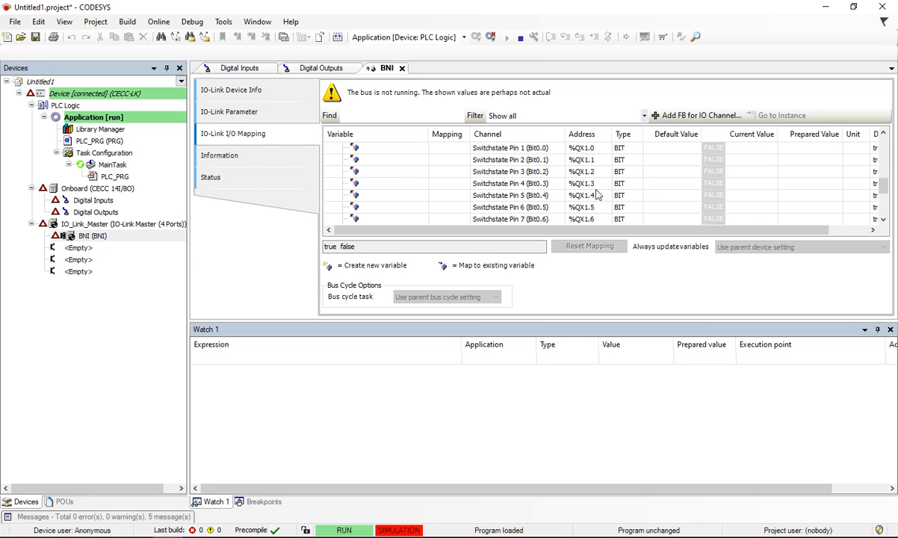
scroll(577, 200, "down", 2)
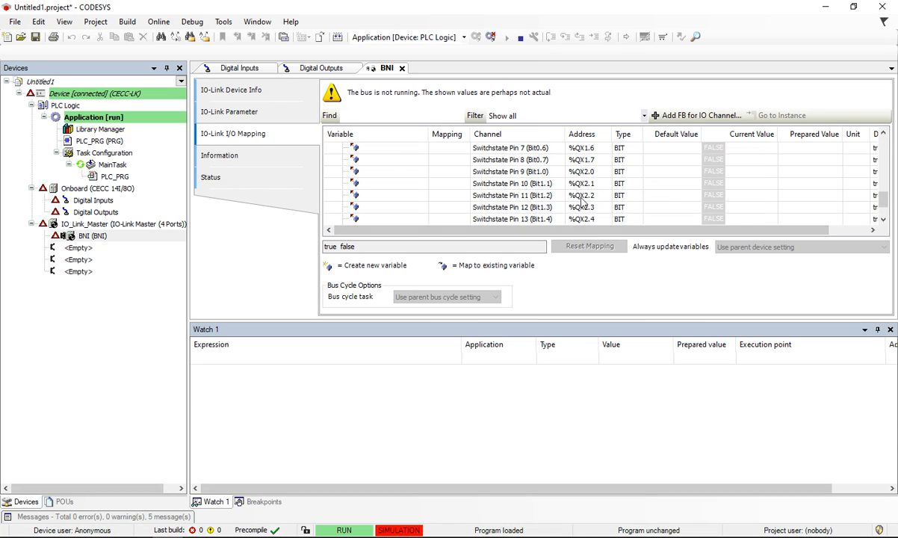
left_click(583, 173)
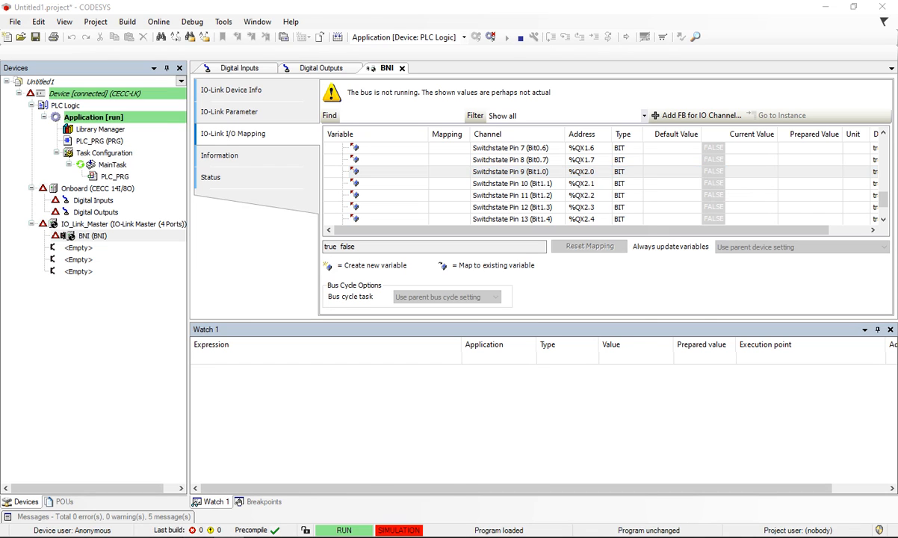
Step: Switch to CIROS and show the I/O monitor for the current controller, widened so its columns are readable
key("alt+Tab")
scroll(449, 345, "down", 4)
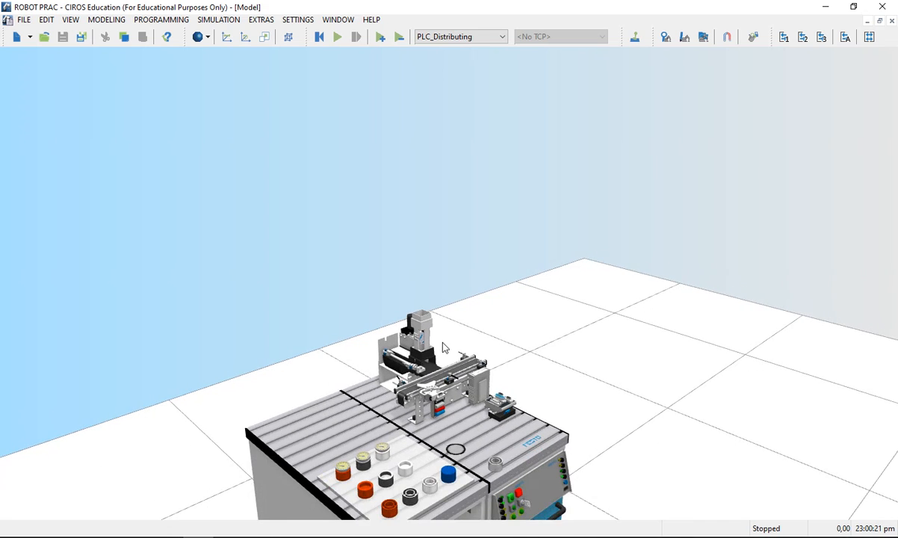
scroll(442, 348, "up", 2)
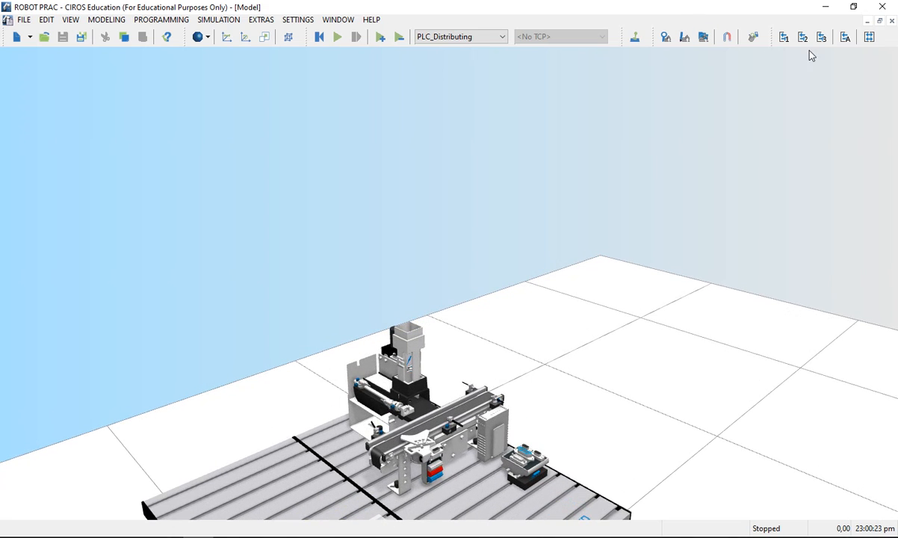
left_click(845, 39)
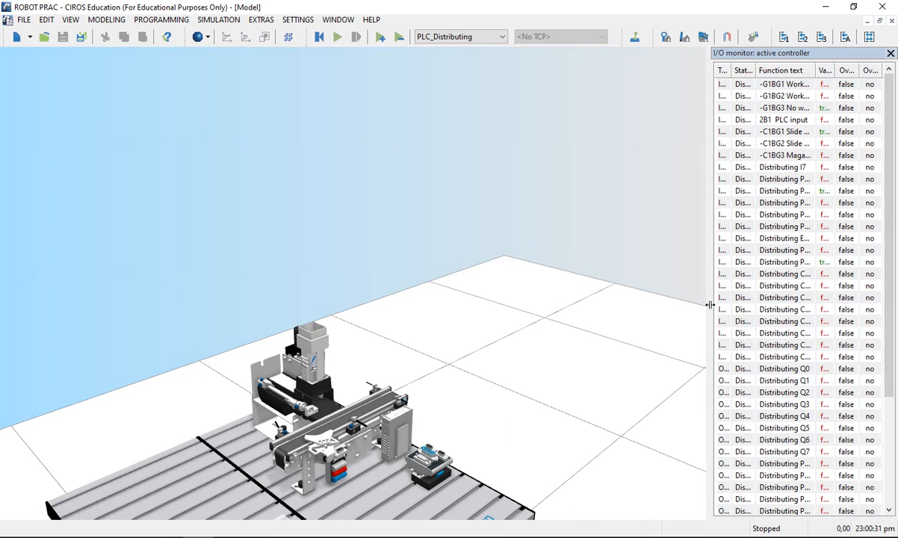
left_click_drag(710, 305, 537, 293)
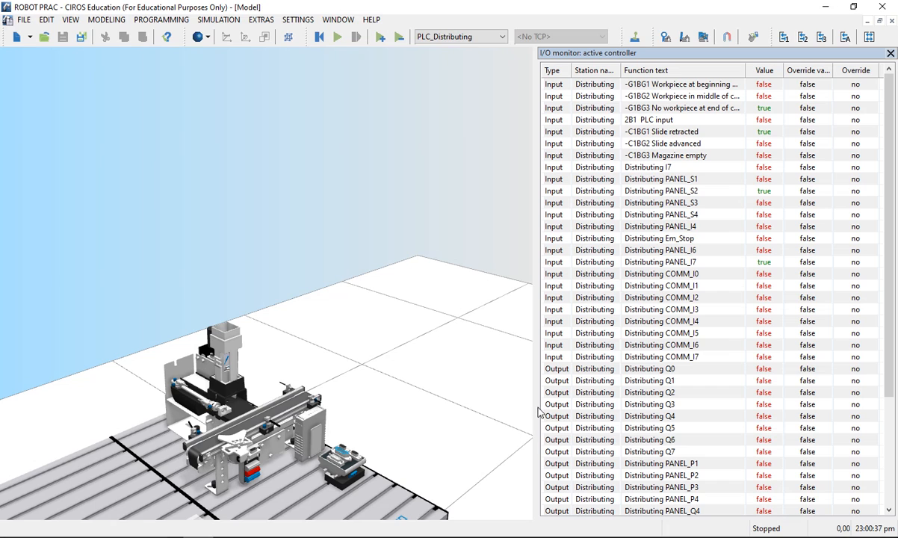
Step: Start the CIROS simulation and minimize the EzOPC window
left_click(339, 36)
left_click_drag(0, 213, 337, 39)
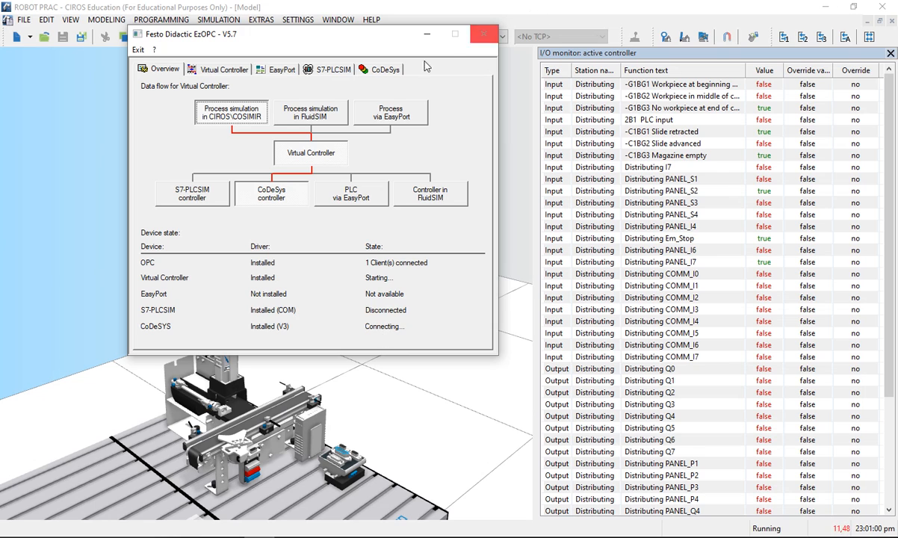
left_click(431, 35)
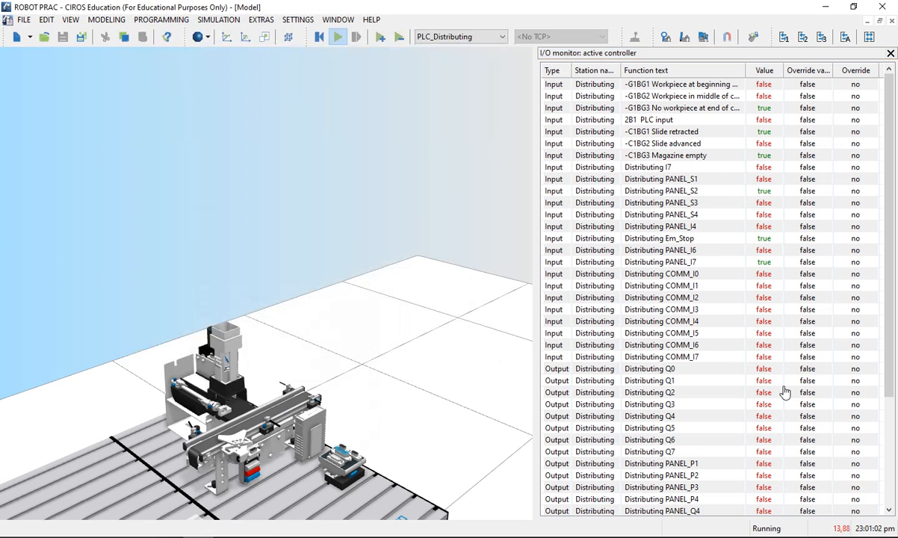
Step: Switch back to the BNI device's I/O mapping in CODESYS
scroll(396, 469, "down", 1)
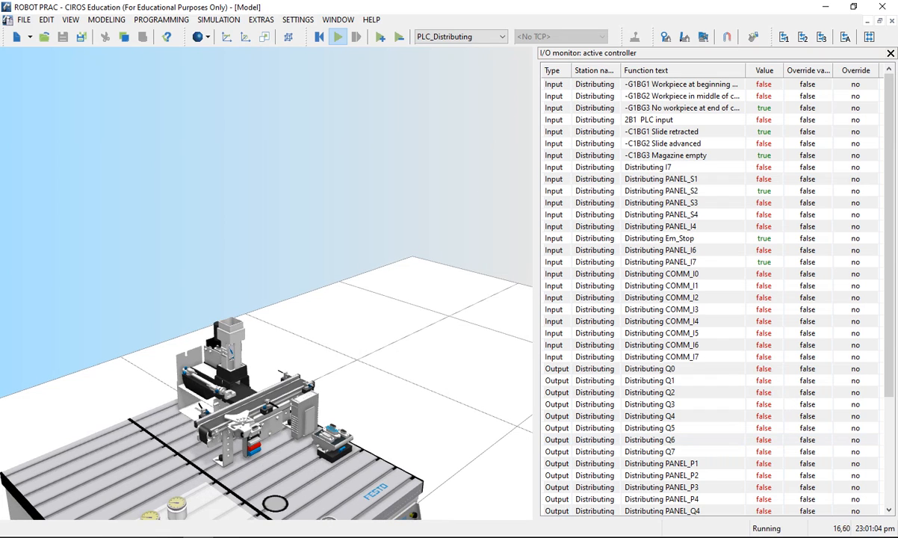
left_click(227, 536)
left_click(228, 536)
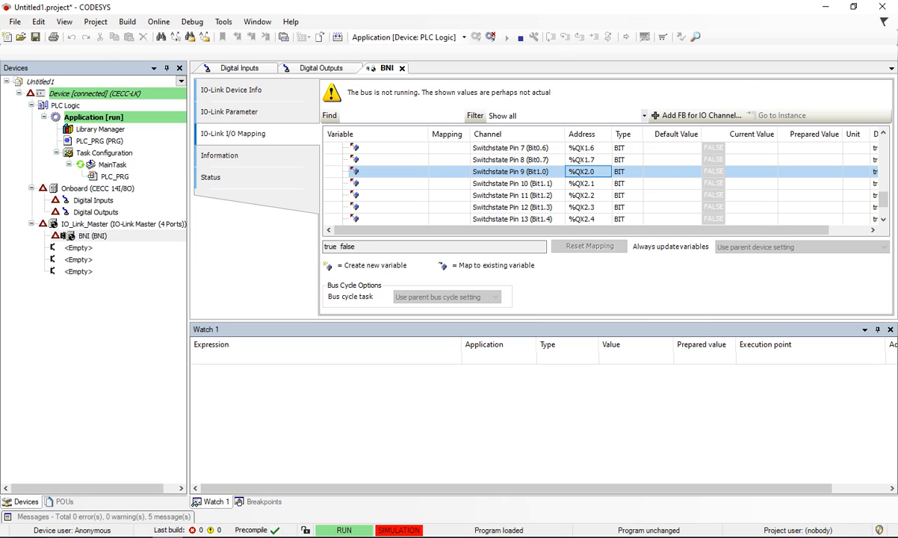
Step: Check the device states in EzOPC, return to CODESYS, and stop the running application and log out of the controller
left_click(260, 536)
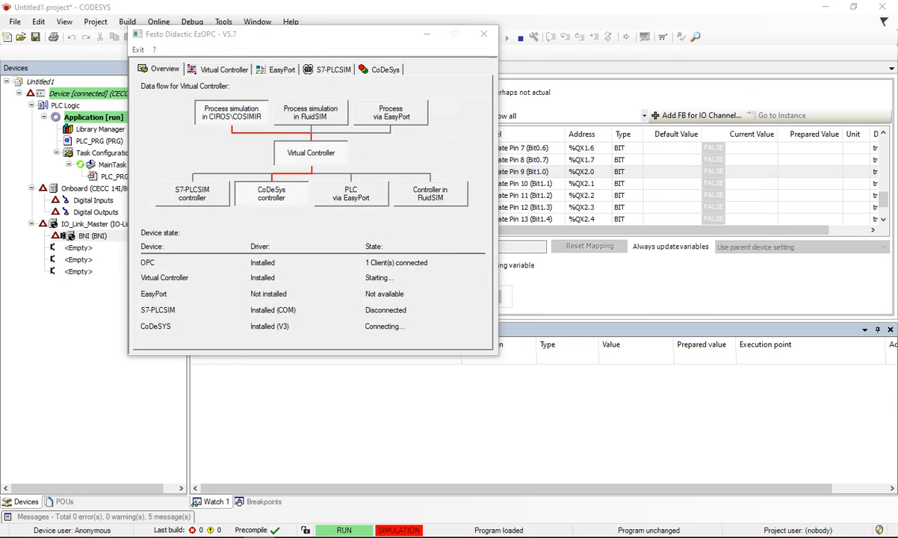
left_click(600, 4)
left_click(519, 36)
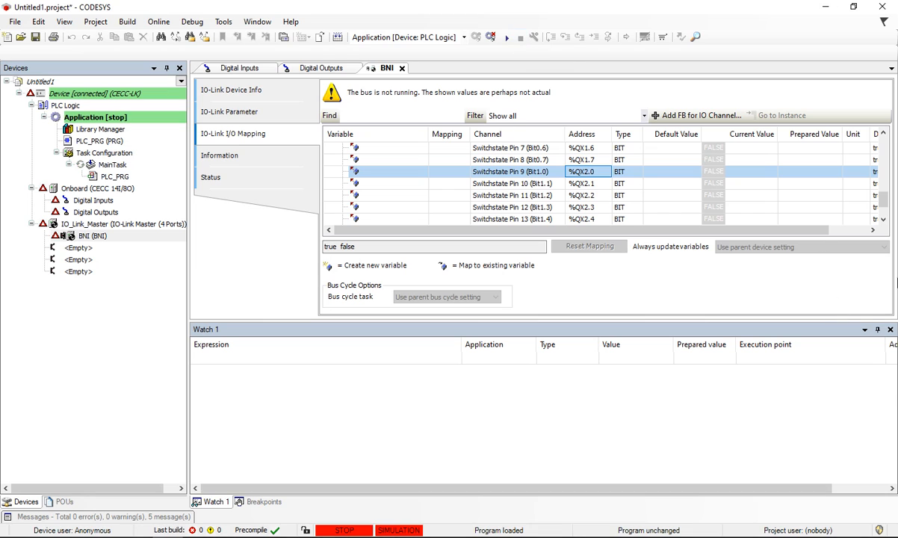
left_click(490, 36)
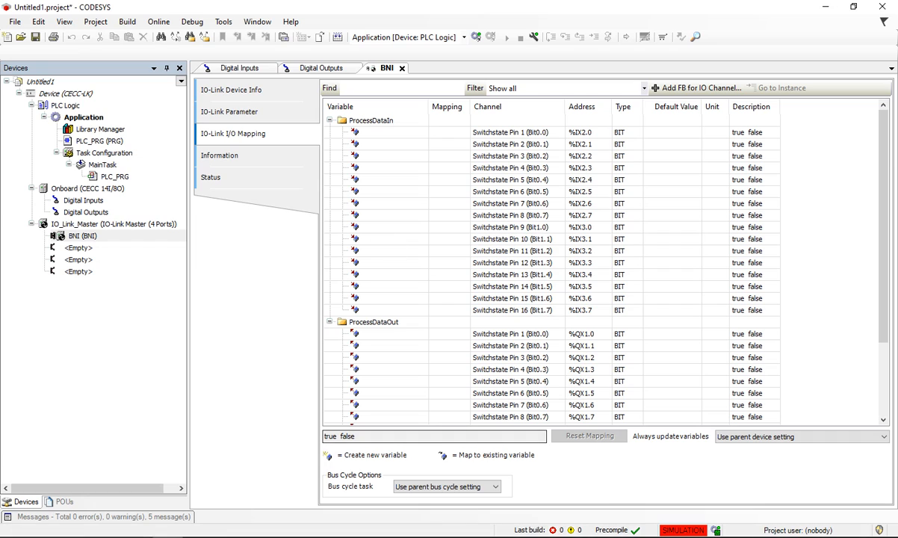
Step: Set Always update variables to Enabled 2 (always in bus cycle task) for the BNI device and the onboard Digital Inputs
left_click(731, 437)
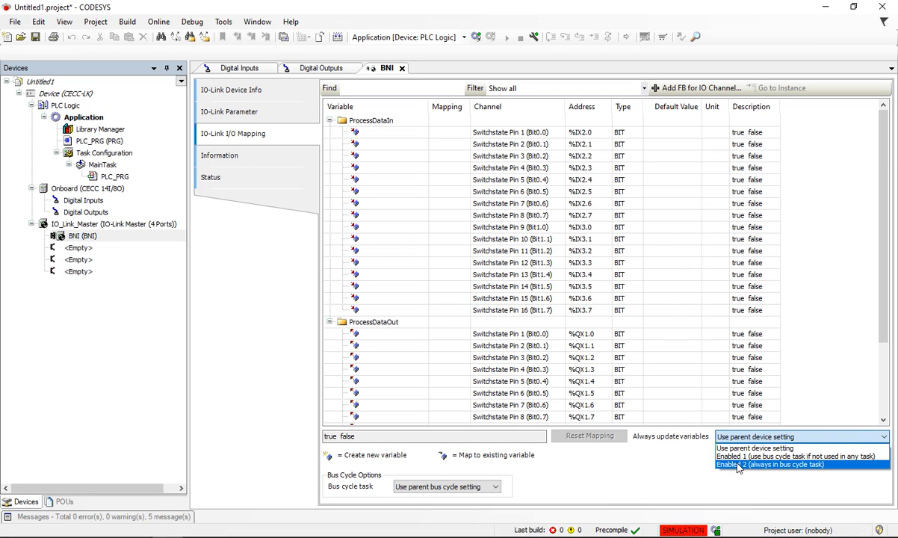
left_click(735, 464)
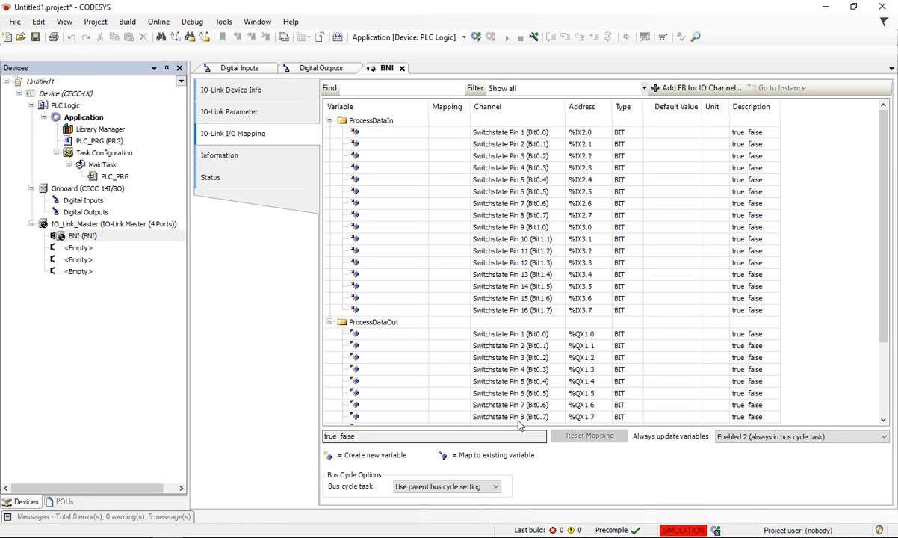
left_click(84, 202)
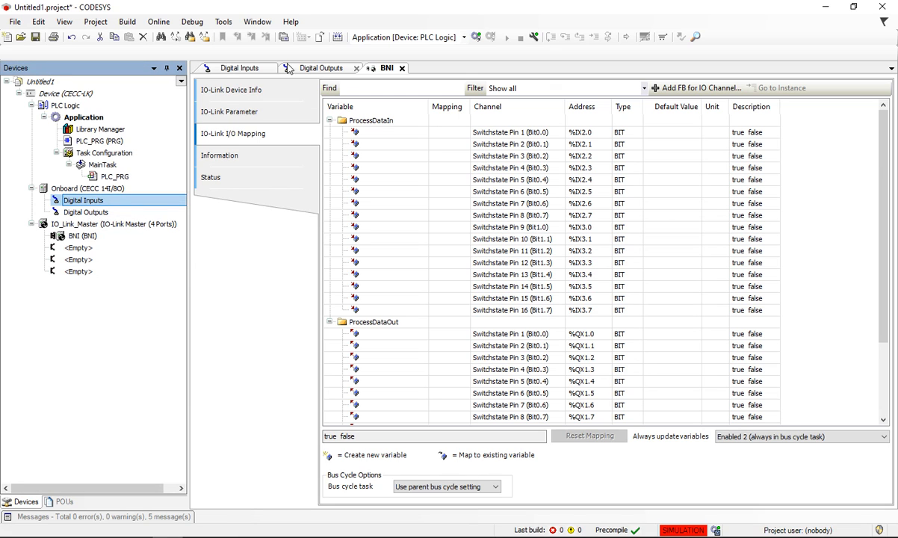
left_click(247, 68)
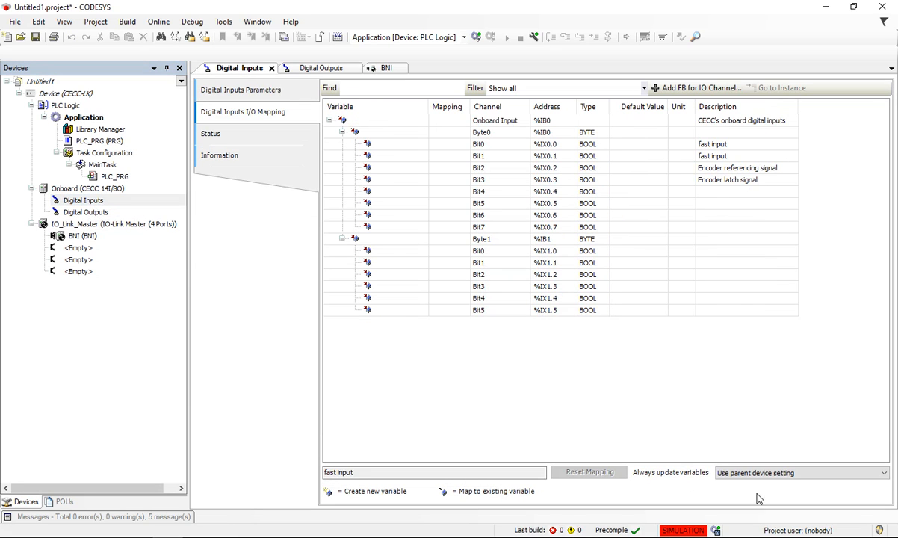
left_click(780, 474)
left_click(767, 501)
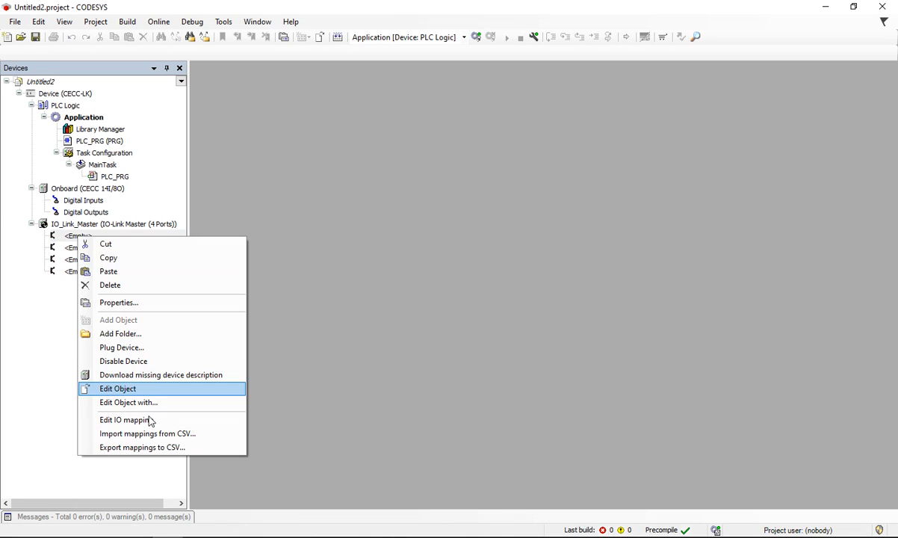
Step: In the Untitled2 project, plug the BALLUFF BNI device into the first empty IO-Link Master slot
left_click(165, 333)
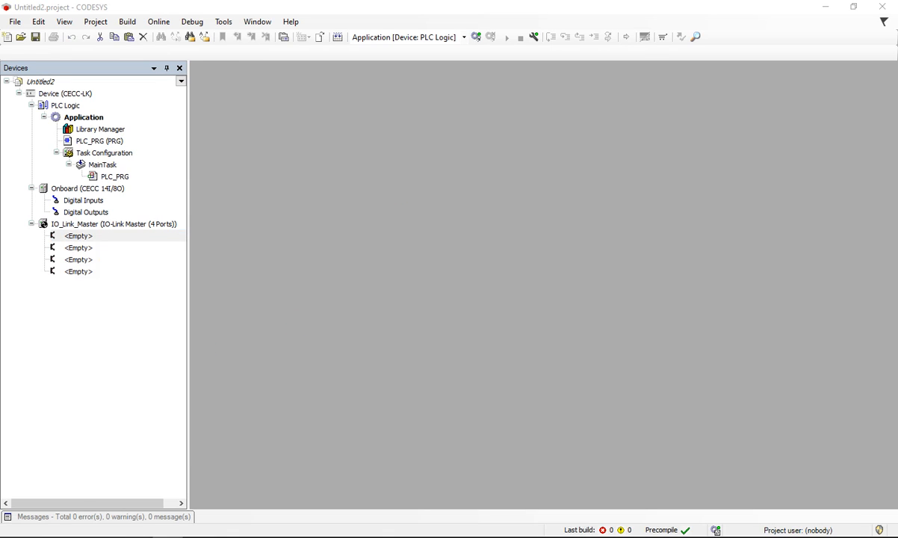
left_click_drag(211, 64, 286, 3)
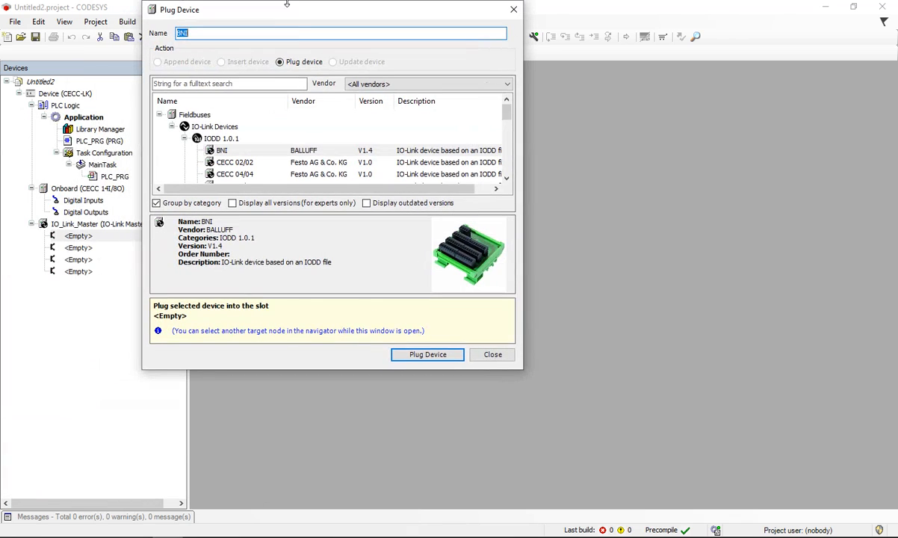
left_click(448, 357)
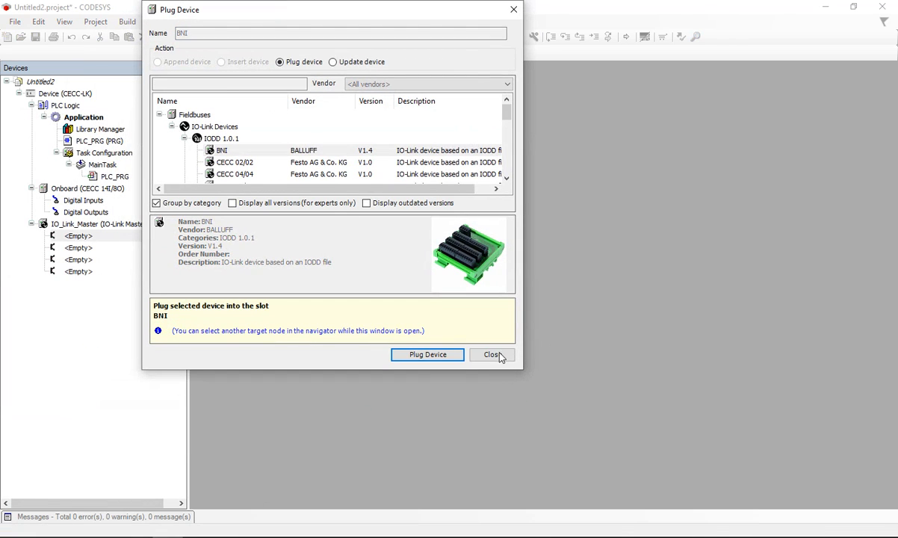
left_click(492, 355)
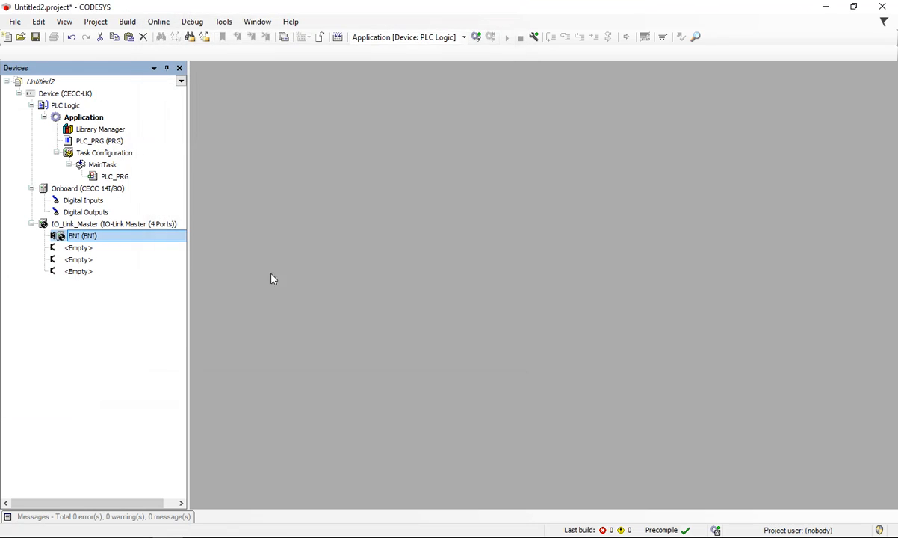
Step: Add a Symbol Configuration object to the Application with OPC UA features supported and the optimized layout
left_click(57, 107)
right_click(46, 106)
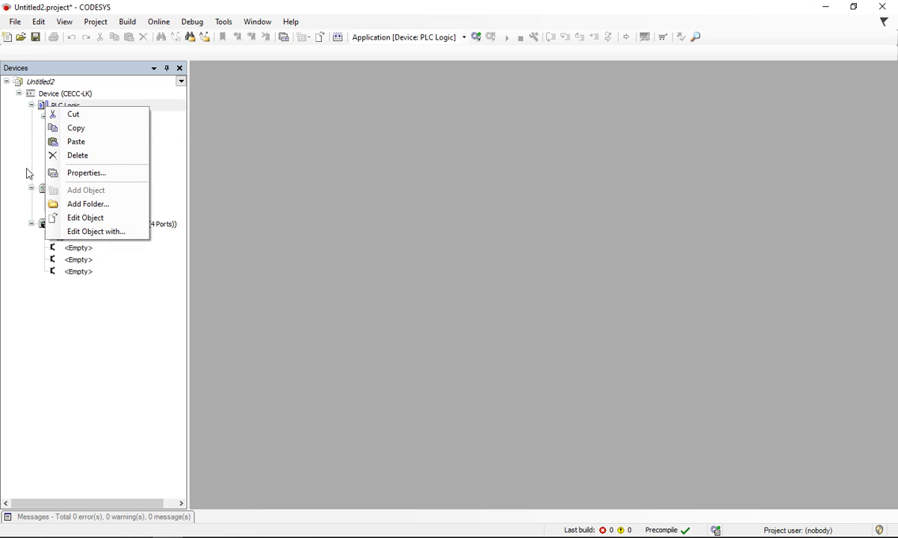
left_click(9, 143)
left_click(78, 115)
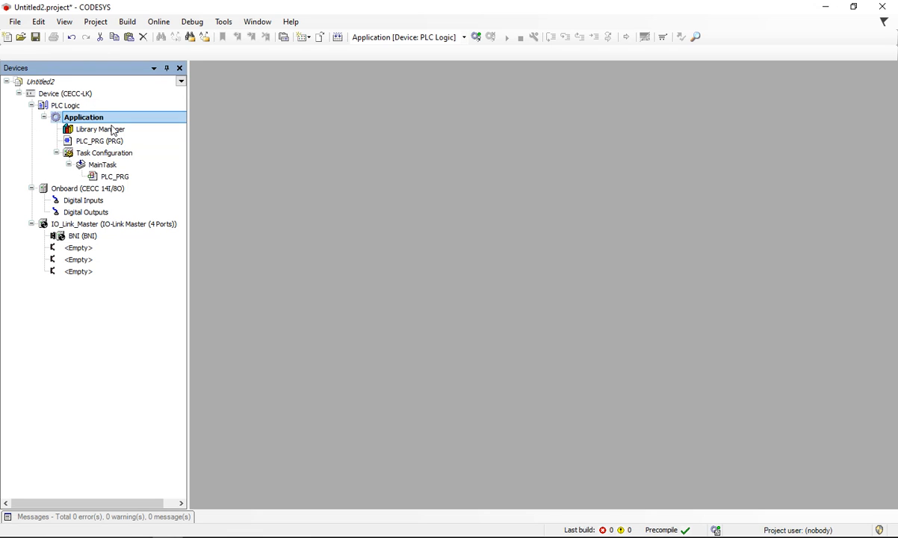
right_click(81, 119)
mouse_move(180, 221)
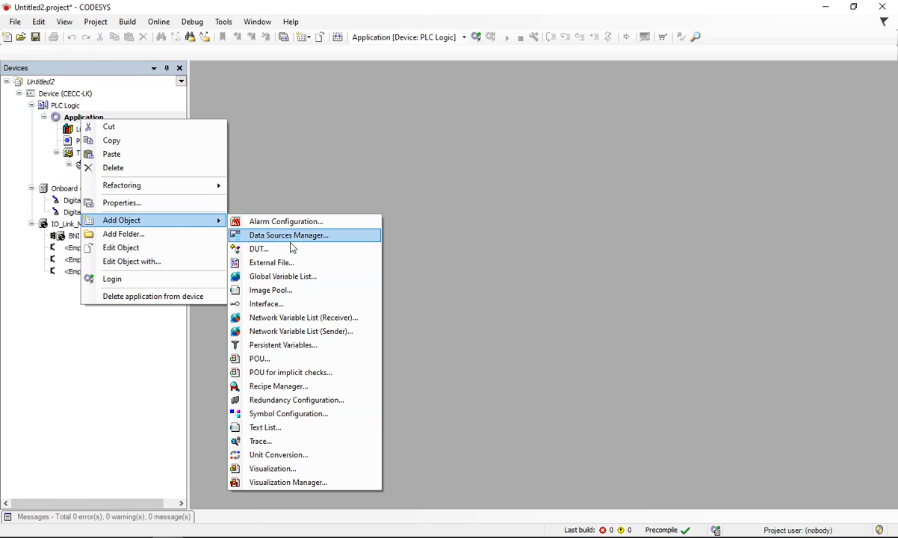
left_click(281, 414)
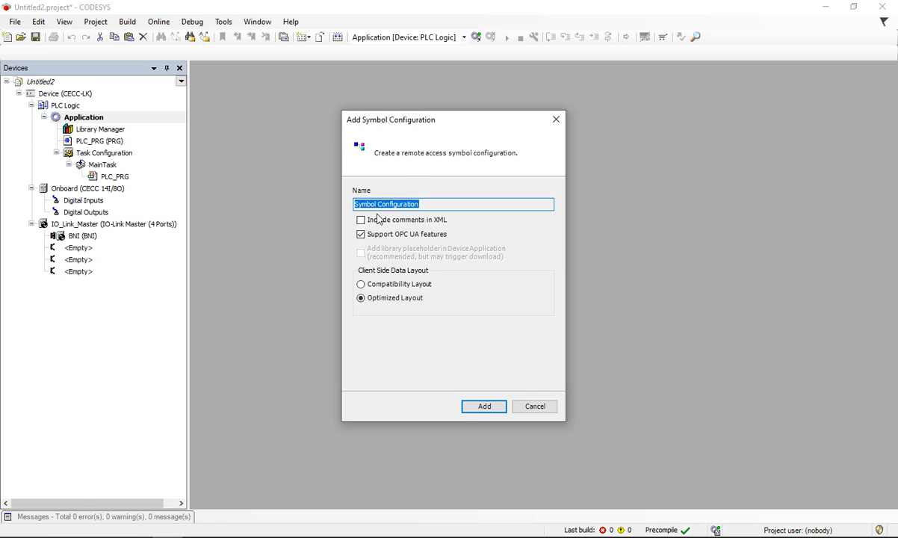
left_click(485, 406)
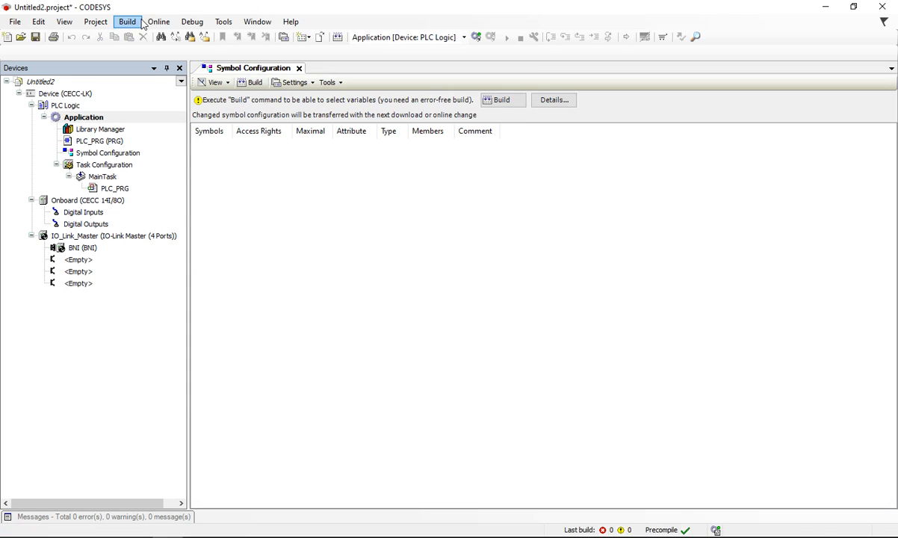
Step: Turn on simulation mode for the device and build the project from the symbol configuration
left_click(158, 22)
left_click(202, 194)
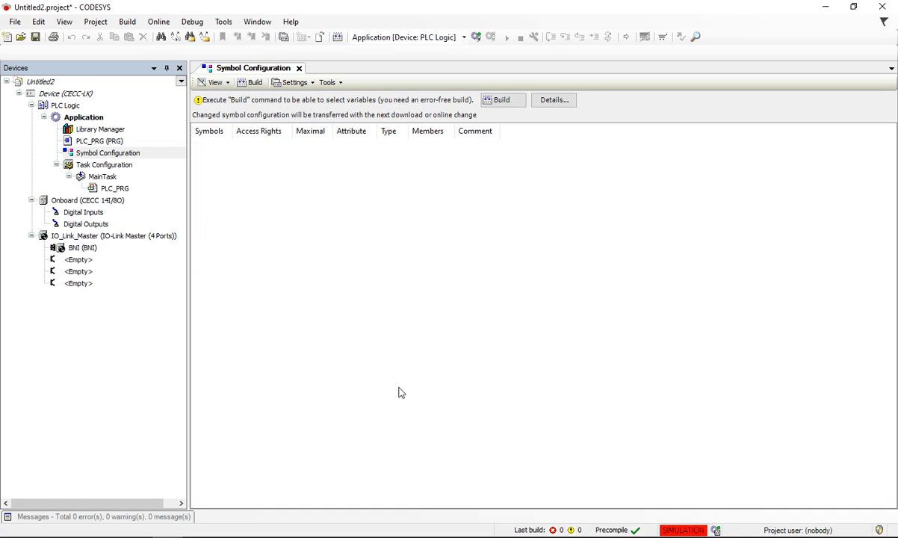
left_click(251, 83)
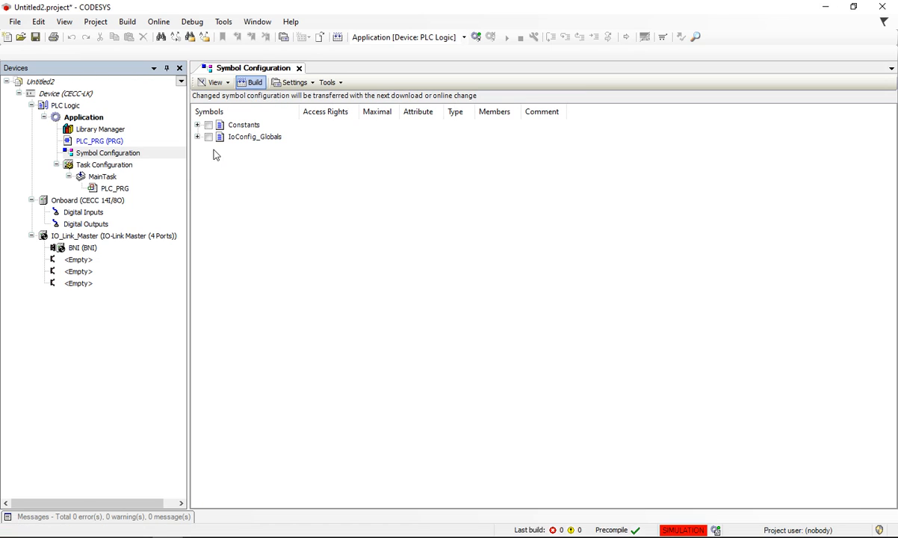
Step: Include the Constants and IoConfig_Globals symbols, and rebuild the symbol configuration with direct I/O access enabled
left_click(208, 125)
left_click(209, 137)
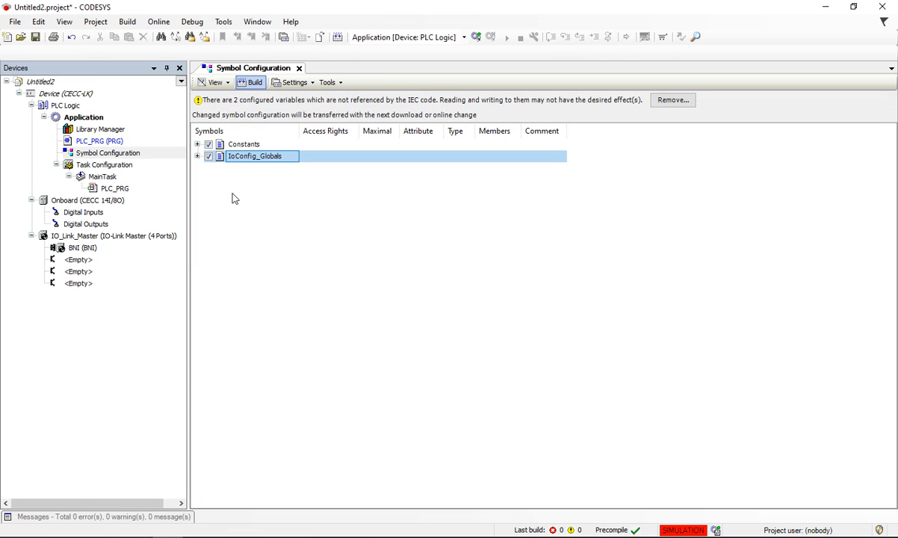
left_click(293, 83)
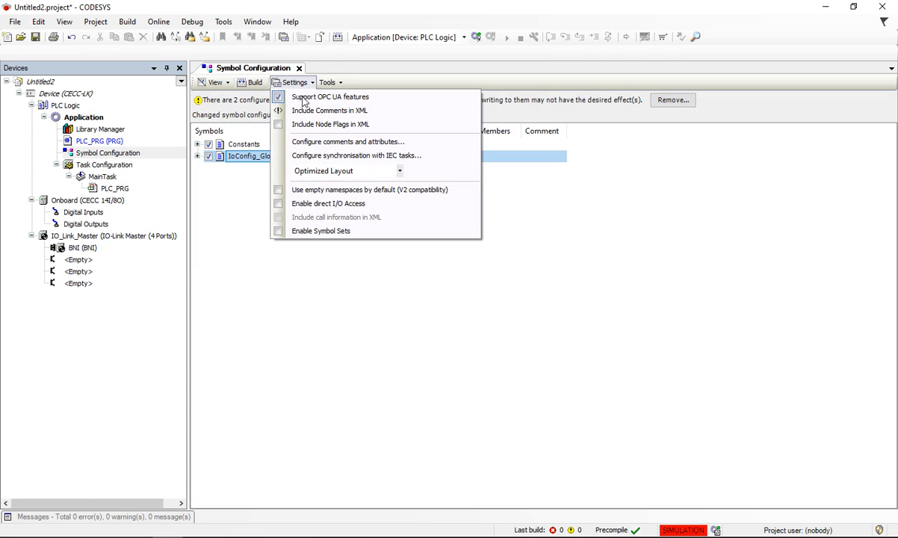
left_click(280, 209)
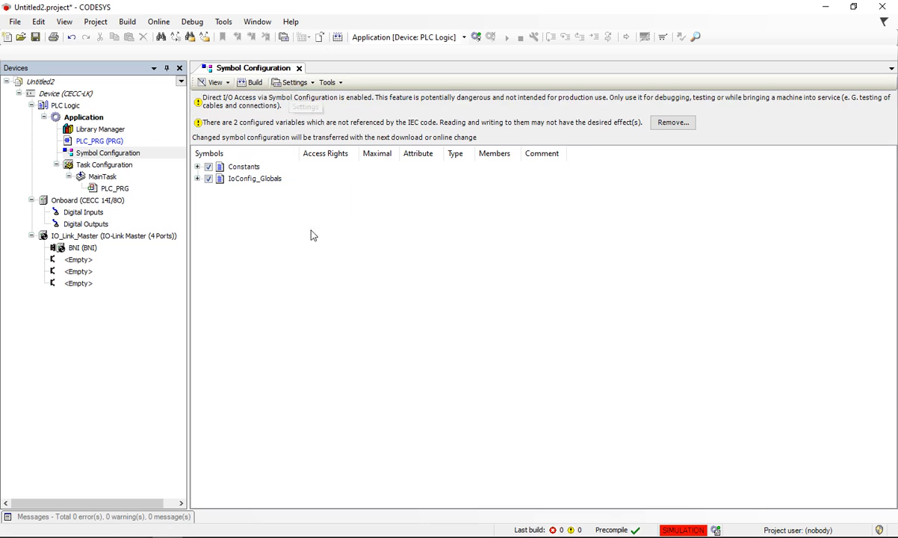
left_click(251, 82)
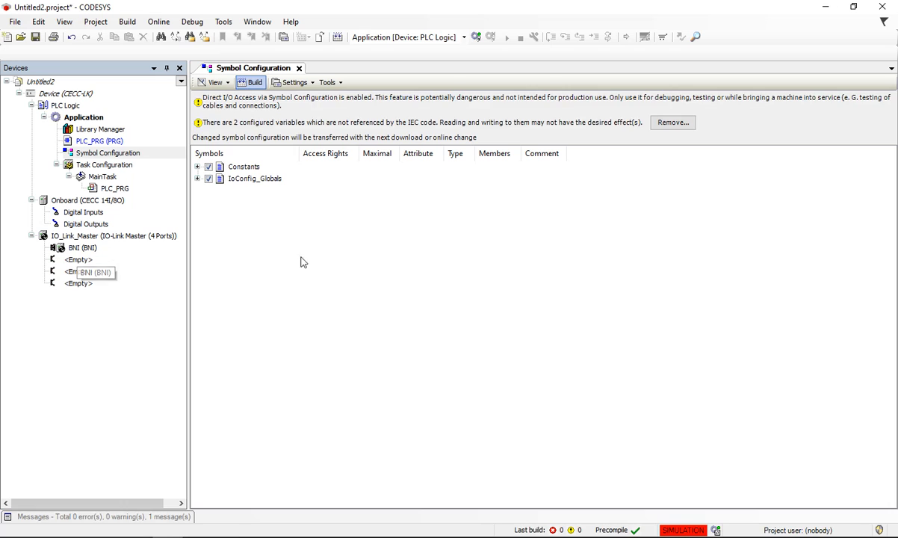
Step: Log in to the simulated controller, download the latest code in place of the existing application, and start it
left_click(477, 36)
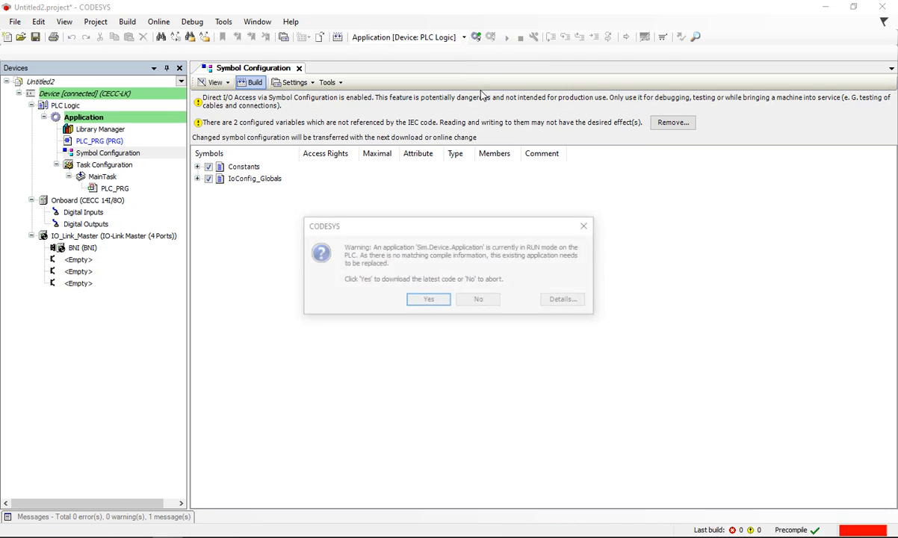
left_click(429, 301)
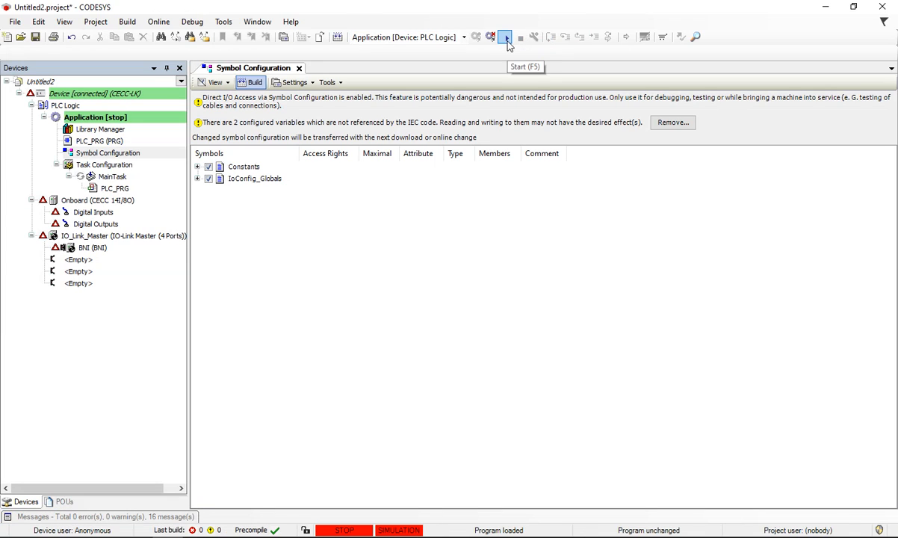
key("F5")
Step: Open the BNI device's IO-Link I/O mapping and expand its ProcessDataIn and ProcessDataOut channels
left_click_drag(86, 249, 112, 263)
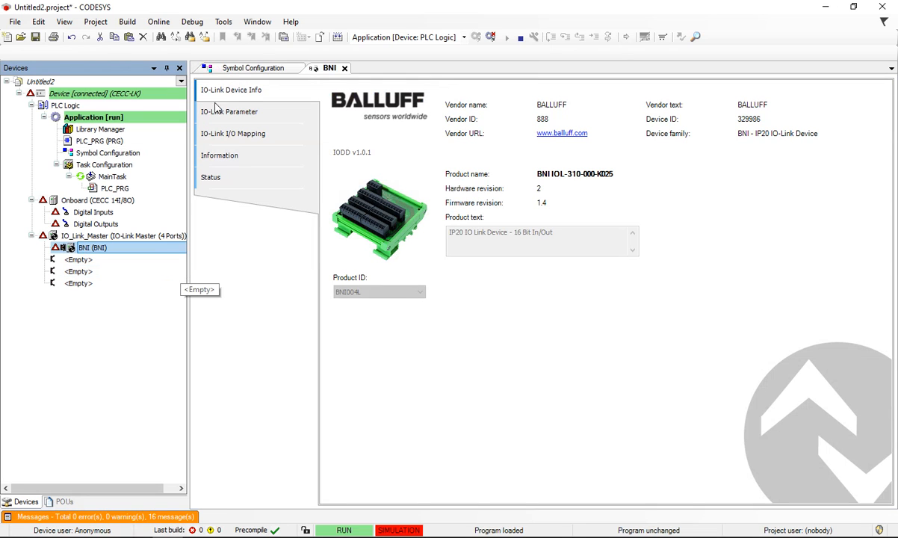
left_click(236, 133)
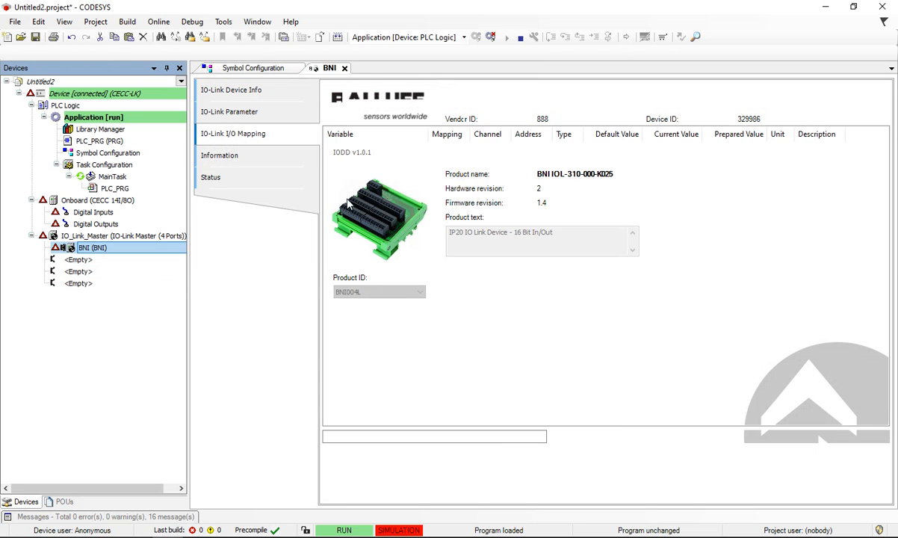
left_click(329, 147)
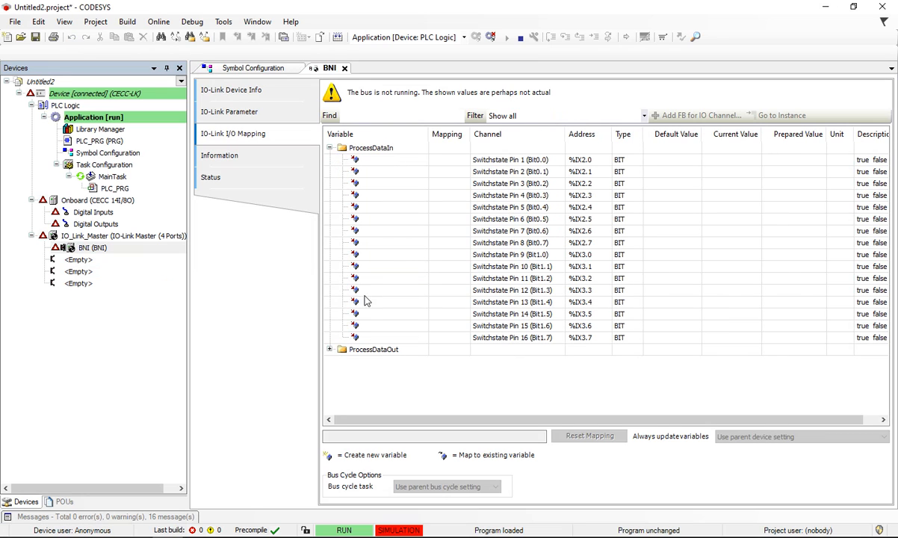
left_click(329, 349)
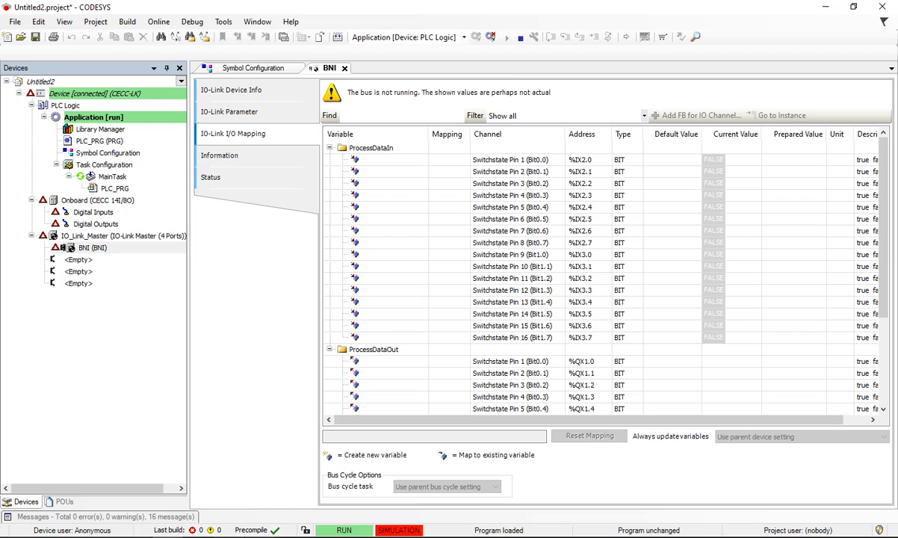
Step: Switch to EzOPC, check the device connection states, and minimize its window
key("alt+Tab")
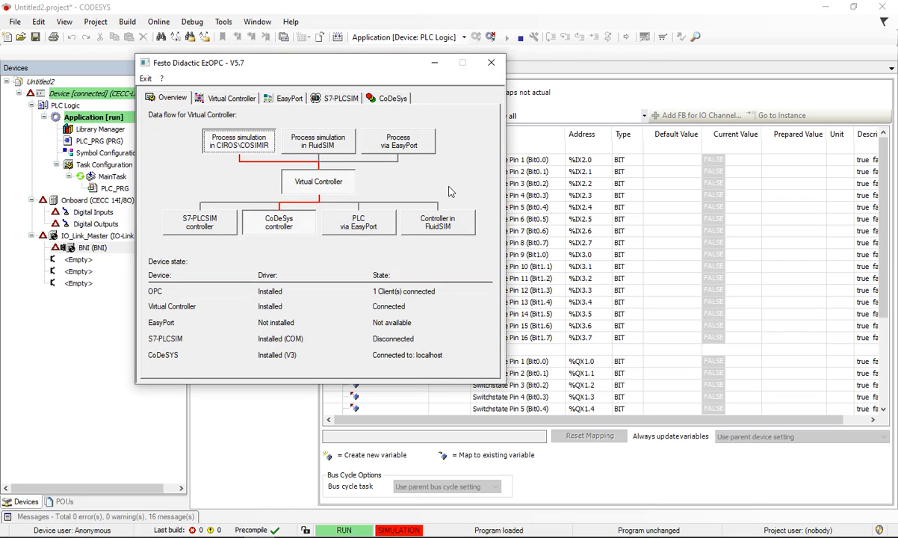
left_click(435, 65)
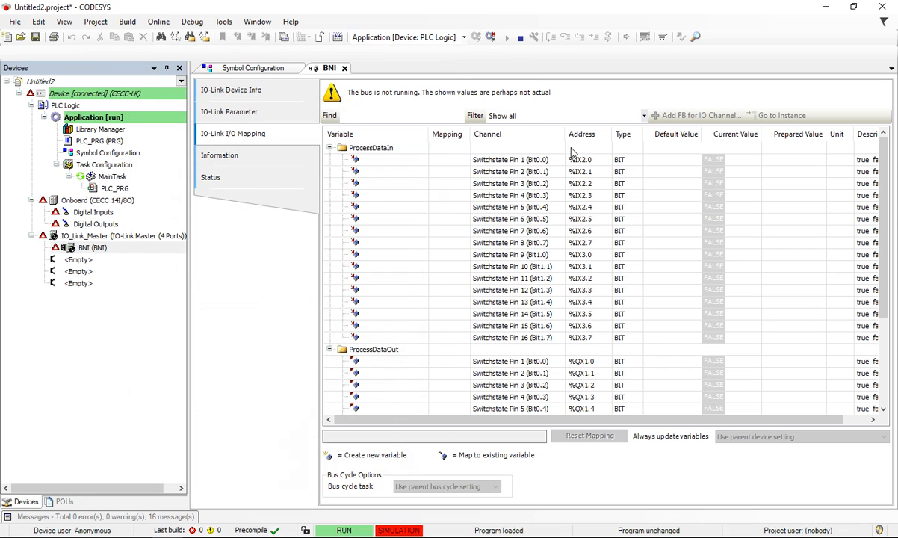
Step: Examine the current value of output %QX2.0 under ProcessDataOut and select that channel's variable cell
scroll(680, 325, "down", 4)
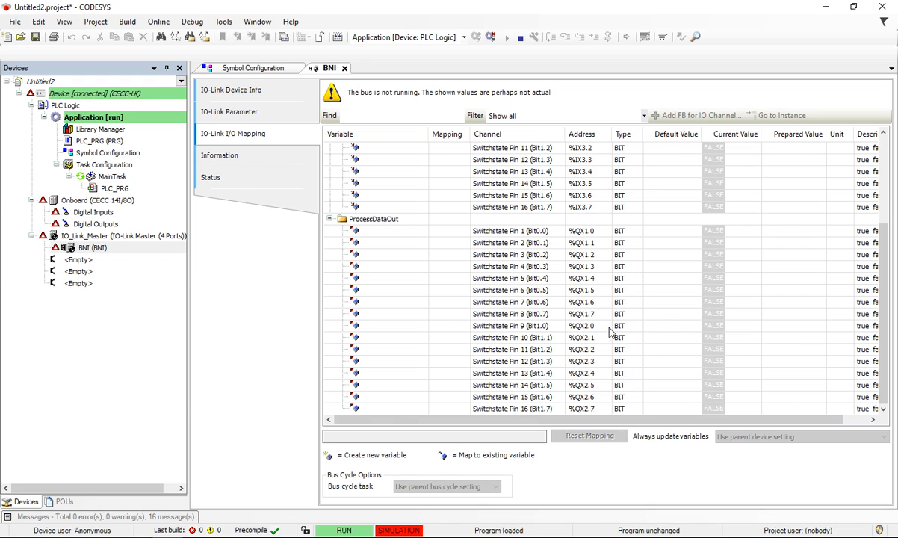
left_click(485, 326)
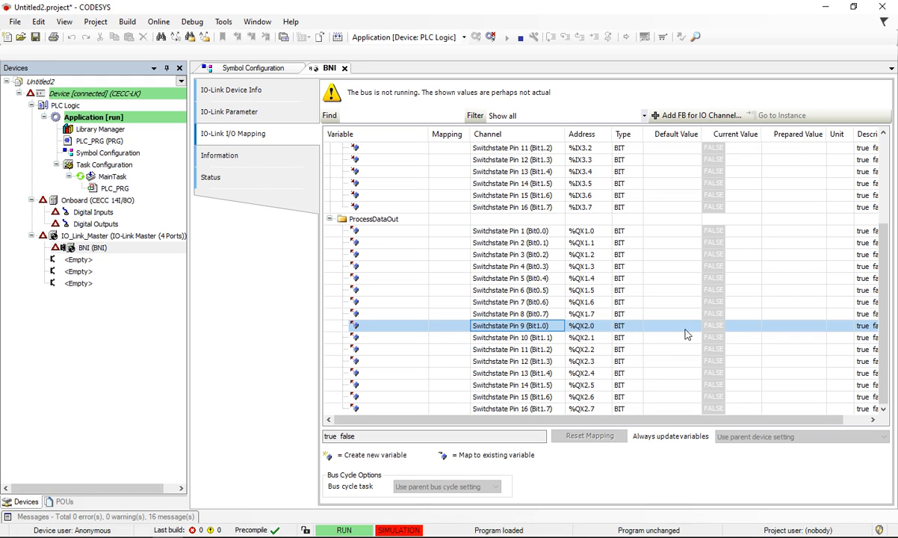
left_click(723, 329)
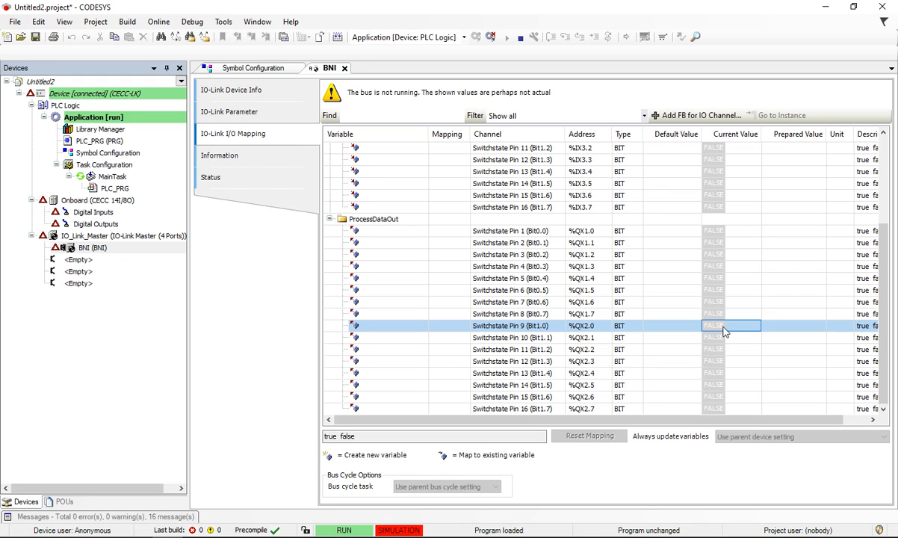
left_click(382, 326)
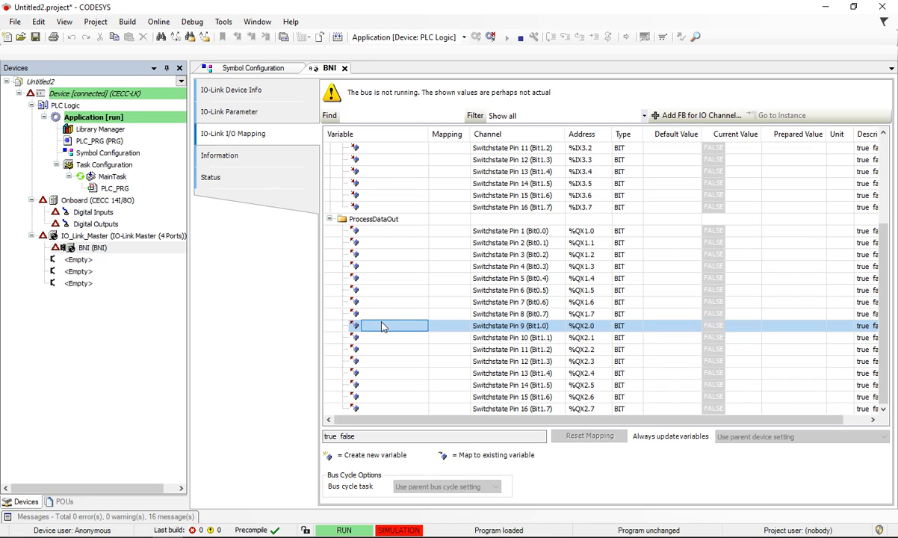
Step: Prepare the value TRUE for output %QX2.0 (Switchstate Pin 9) and force it
left_click(732, 327)
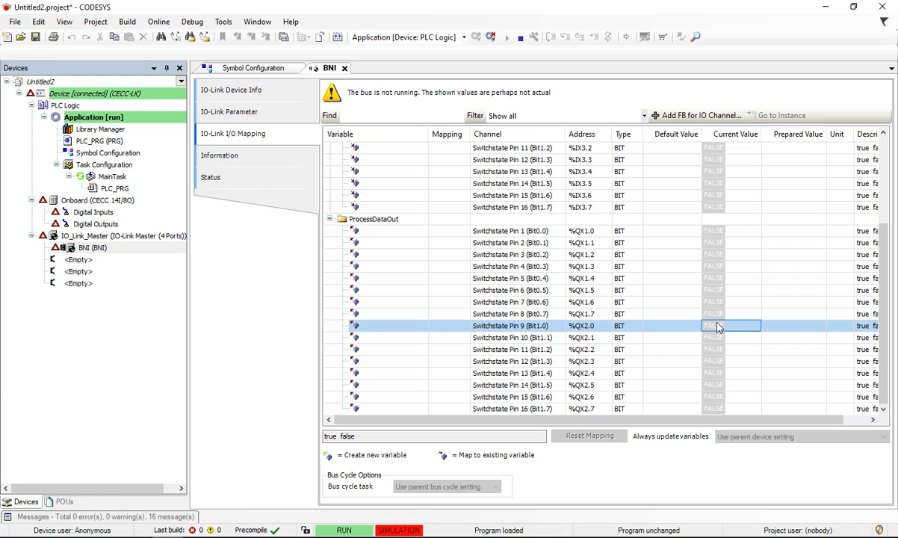
left_click(776, 327)
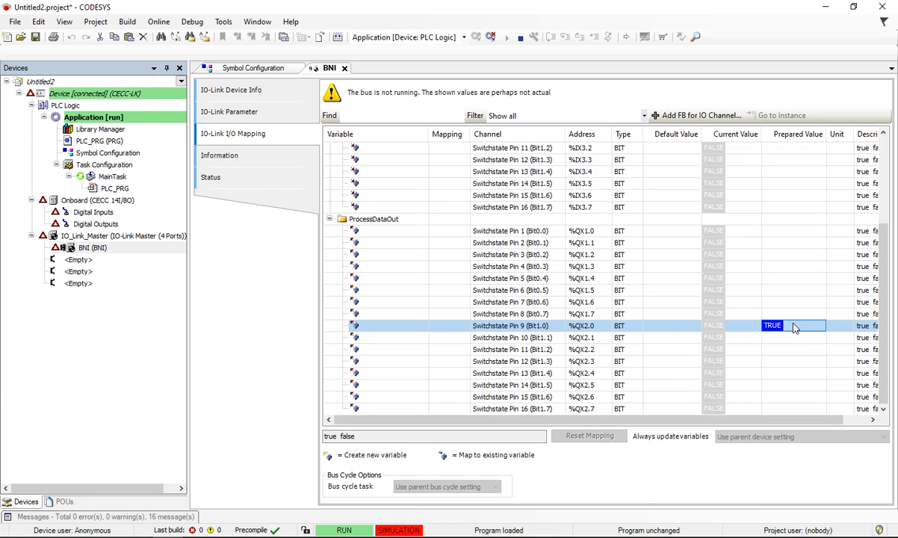
key("F7")
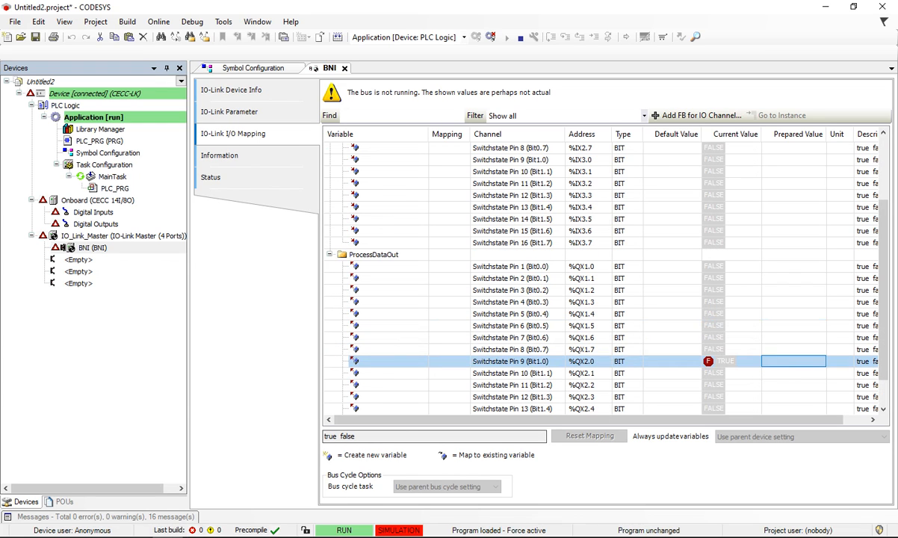
Step: Switch to CIROS, examine the distributing station model from several angles, and select output Distributing Q4 in the I/O monitor
key("alt+Tab")
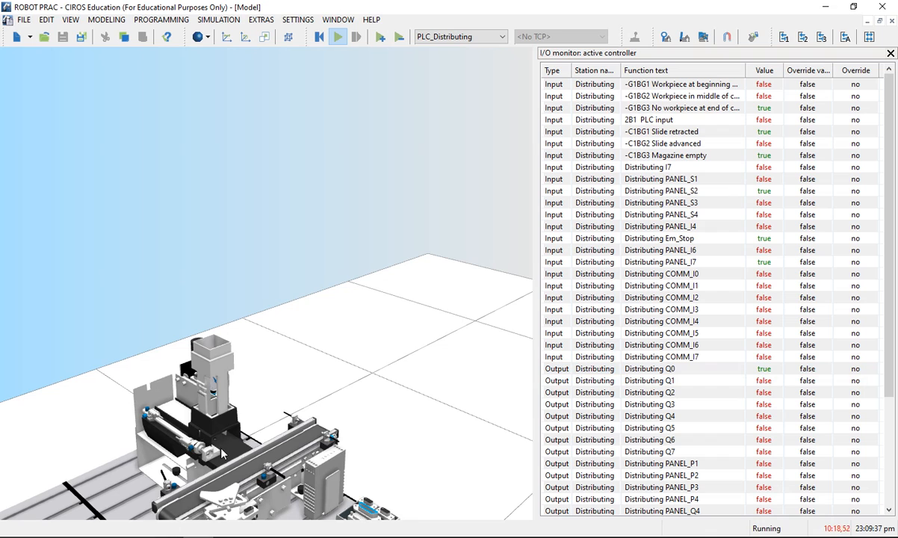
scroll(245, 433, "up", 2)
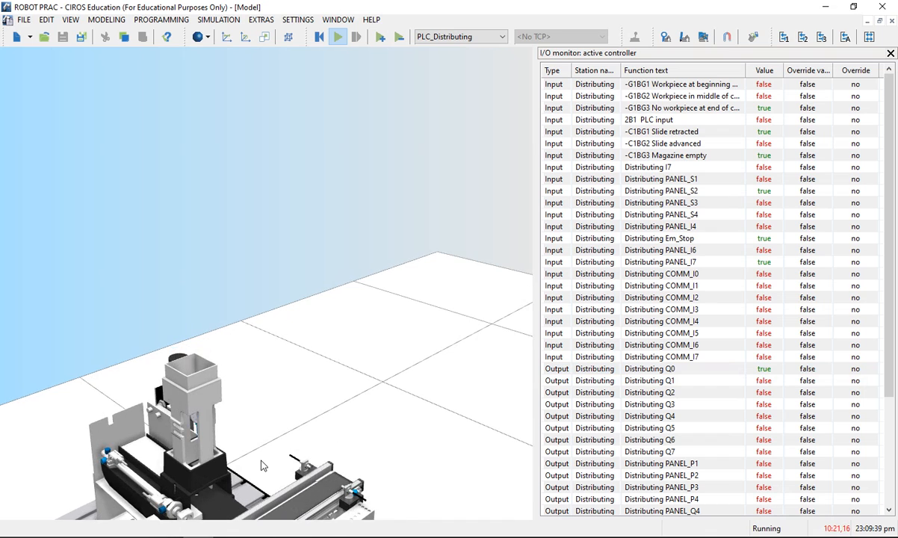
left_click_drag(288, 442, 321, 277)
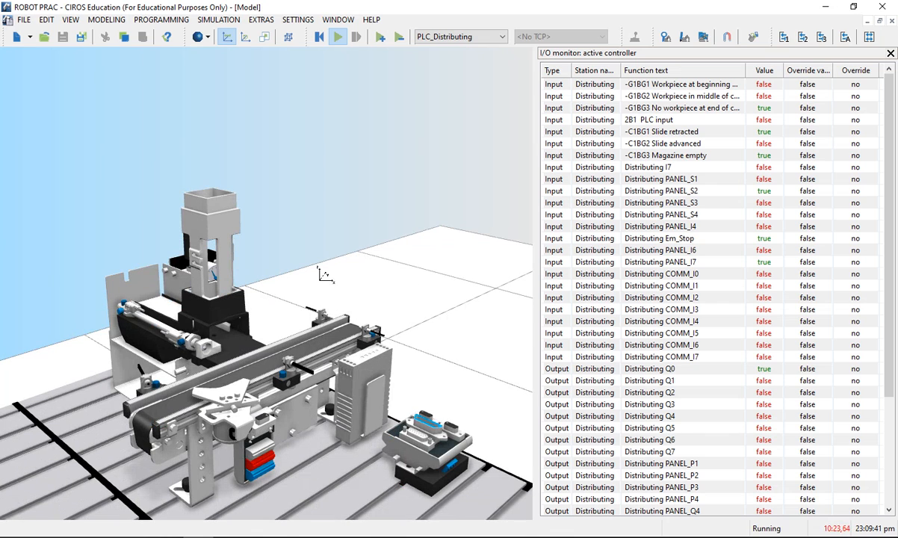
left_click_drag(228, 387, 280, 127)
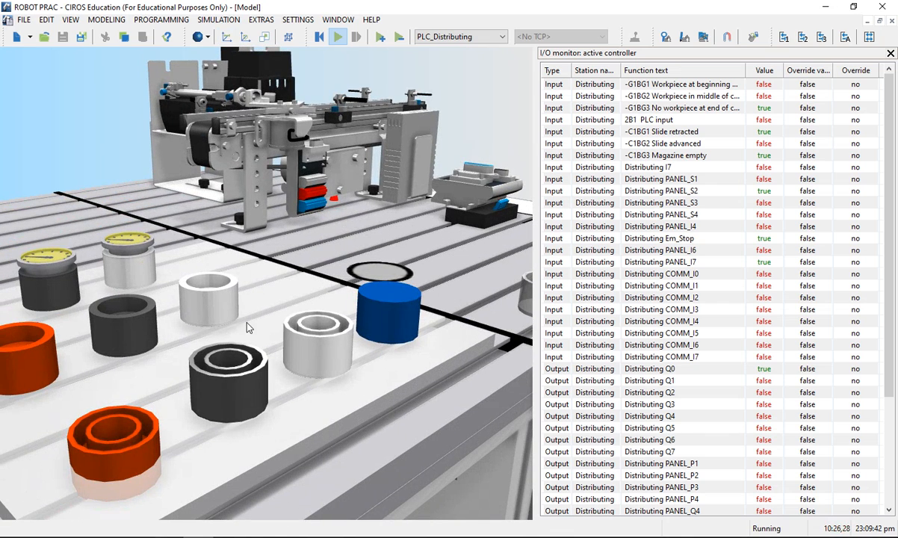
left_click_drag(254, 298, 287, 366)
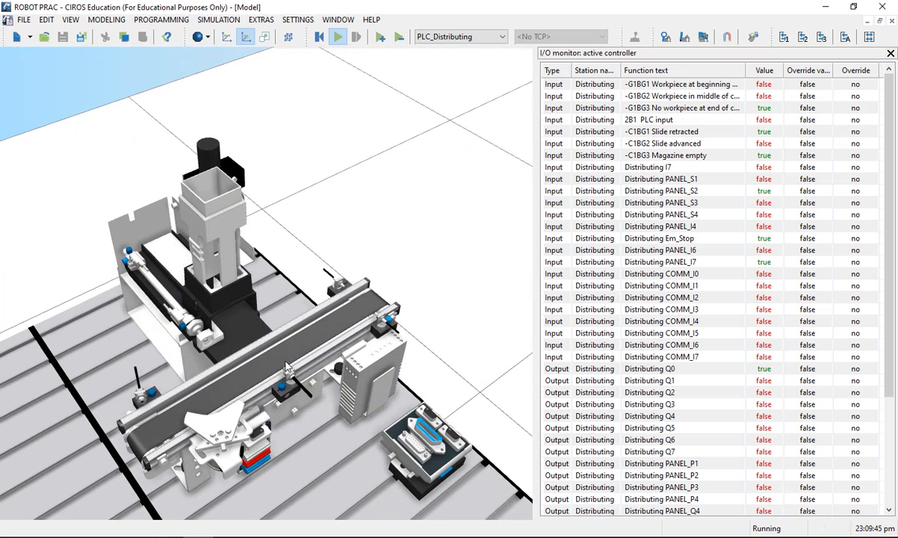
left_click(670, 419)
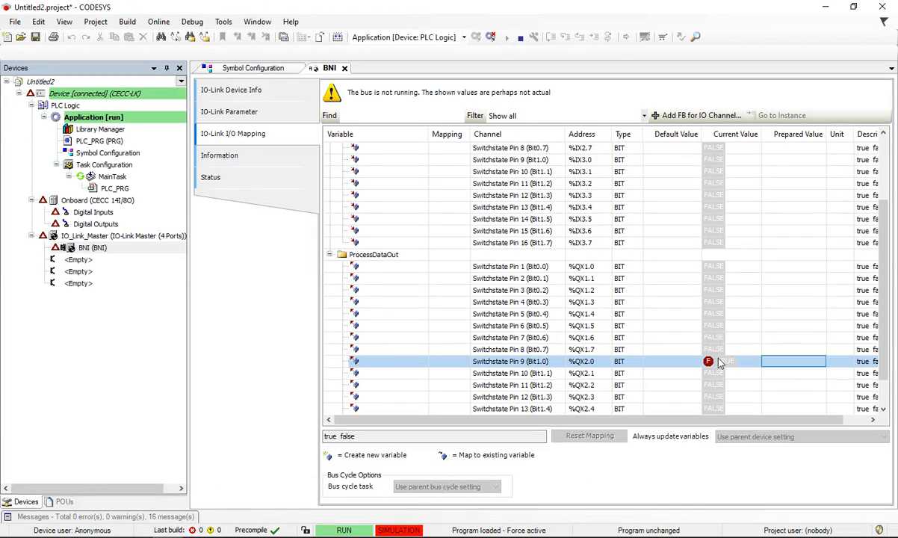
Step: Return to CODESYS, force output %QX2.3 (Switchstate Pin 12) to TRUE, and check the station's response in CIROS
left_click(160, 479)
scroll(598, 345, "down", 1)
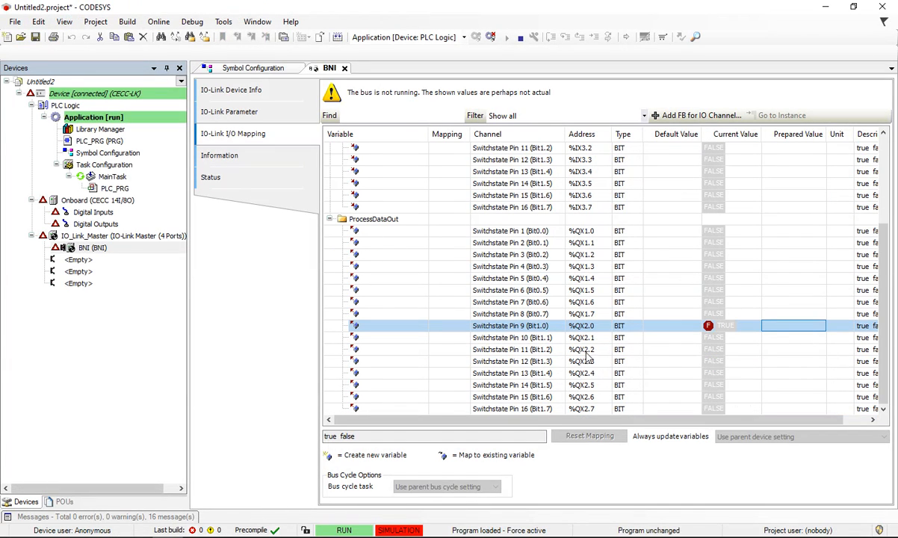
left_click(593, 363)
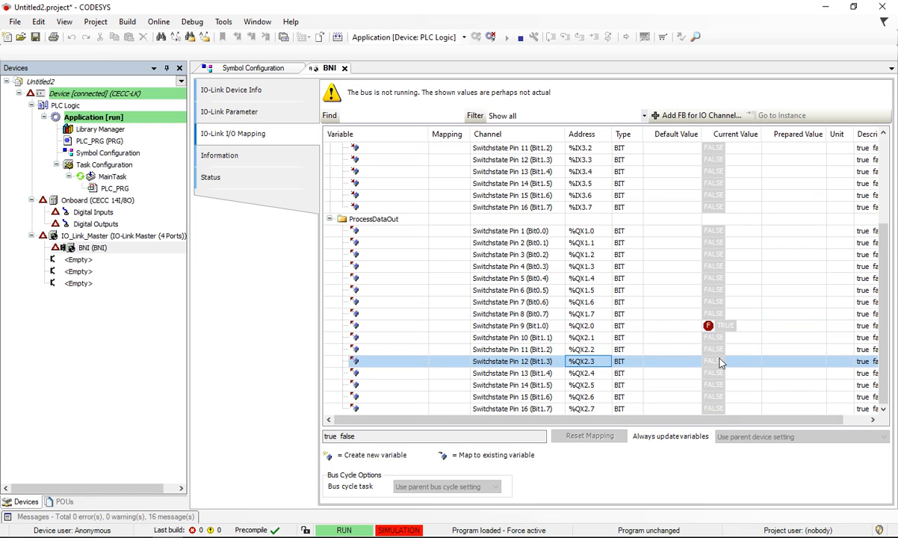
left_click(783, 365)
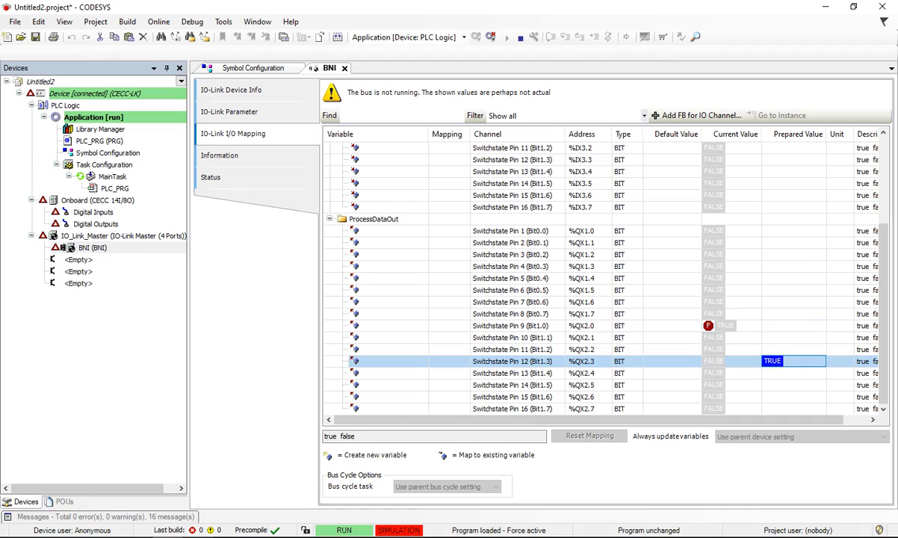
key("alt+Tab")
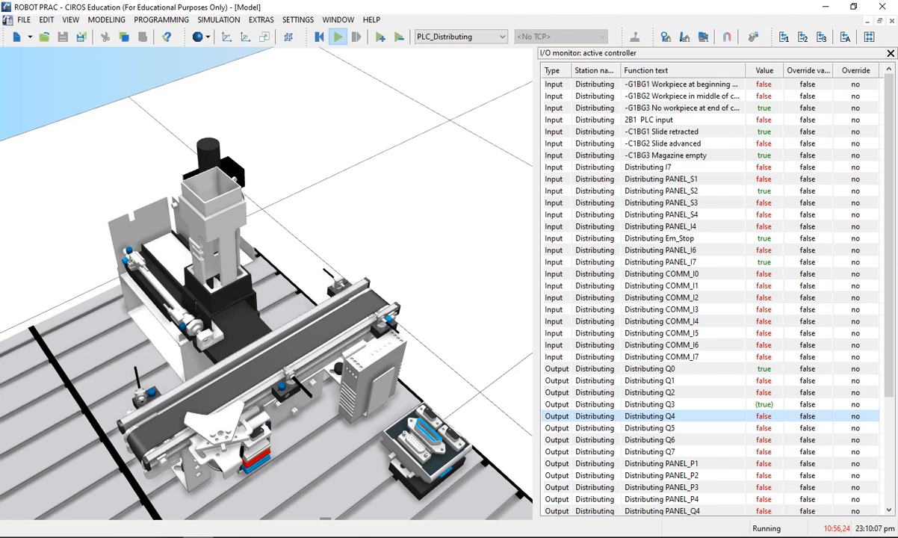
Step: In CODESYS, force output %QX2.3 to FALSE and %QX2.4 to TRUE, and check the station's response in CIROS
key("alt+Tab")
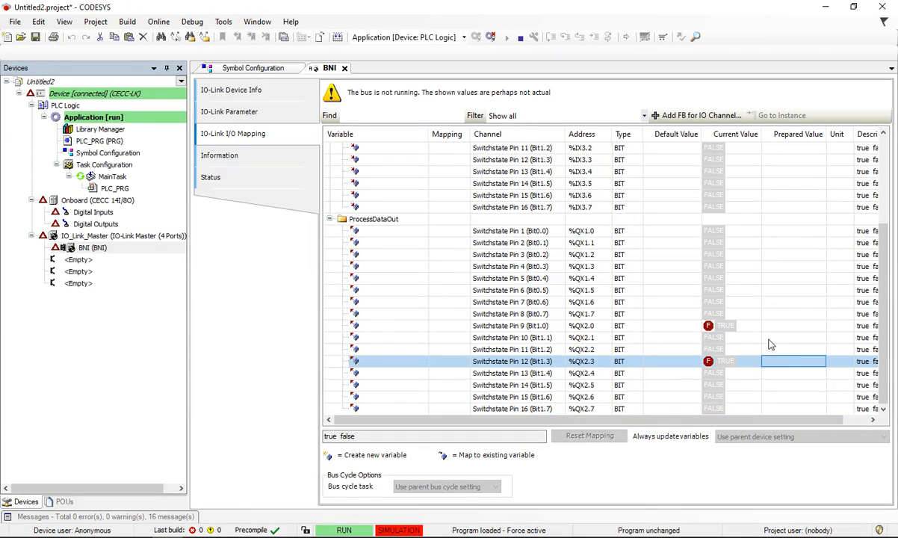
left_click(793, 363)
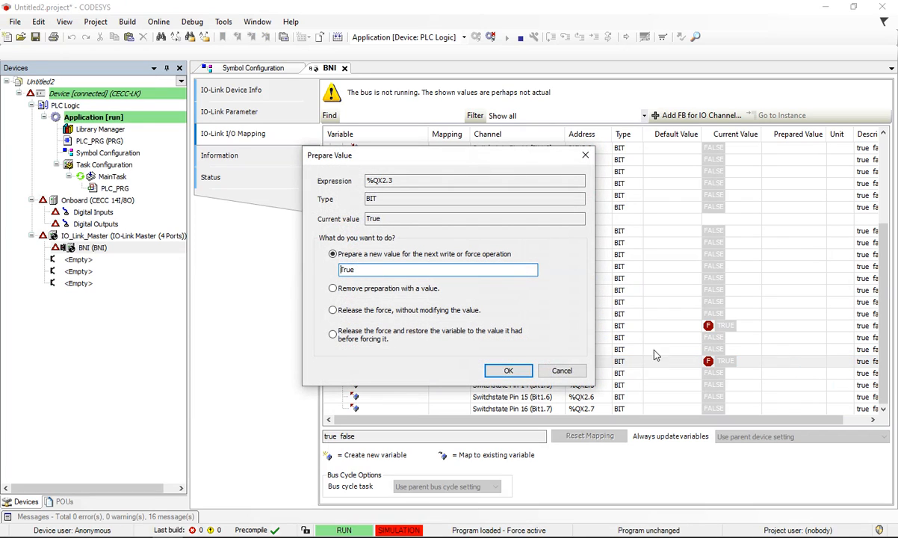
left_click(359, 271)
left_click_drag(359, 271, 345, 270)
left_click(571, 373)
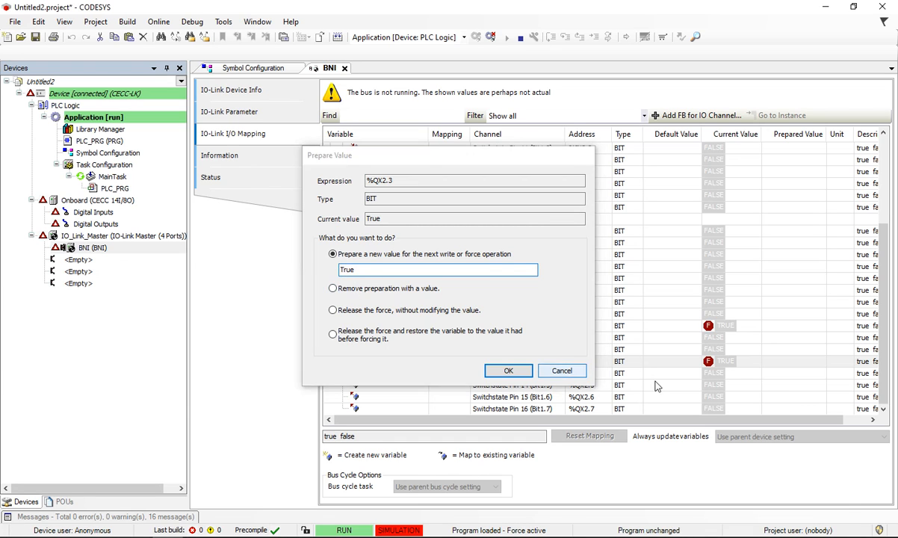
left_click(777, 363)
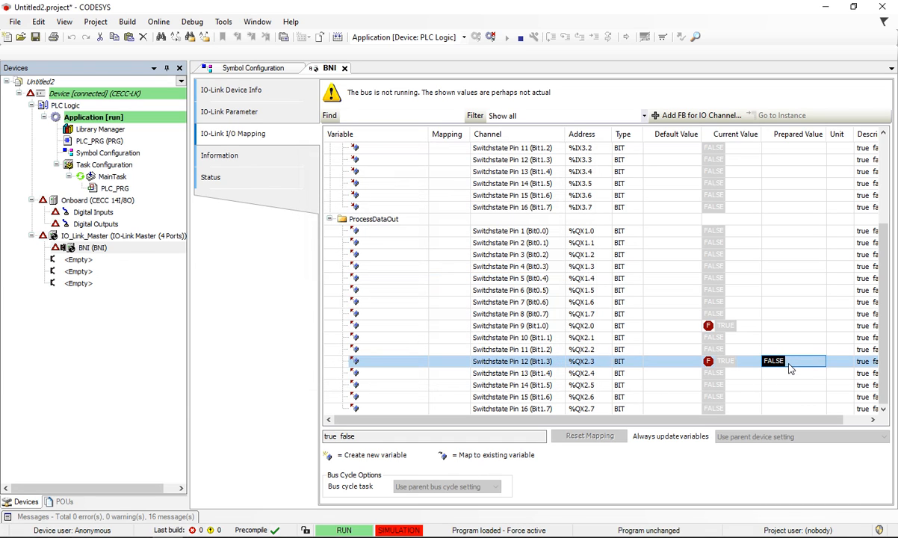
left_click(792, 378)
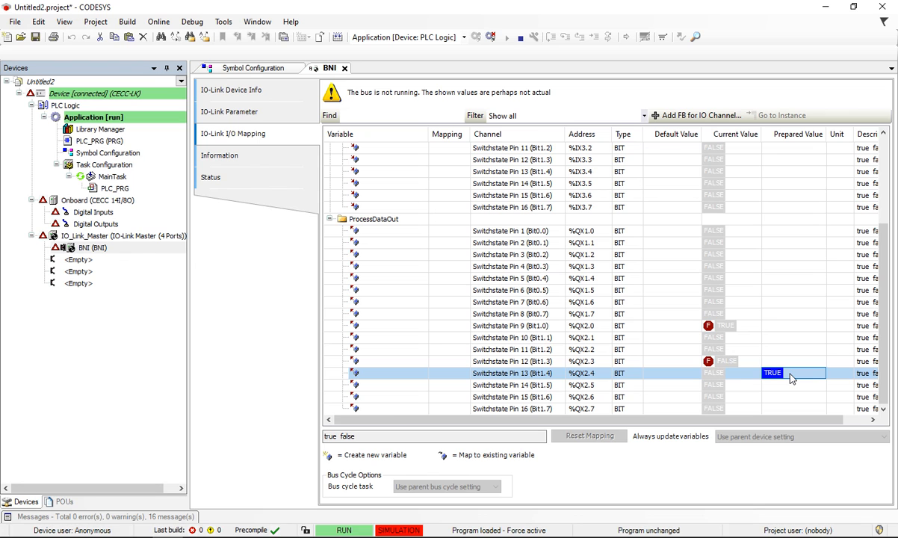
key("F7")
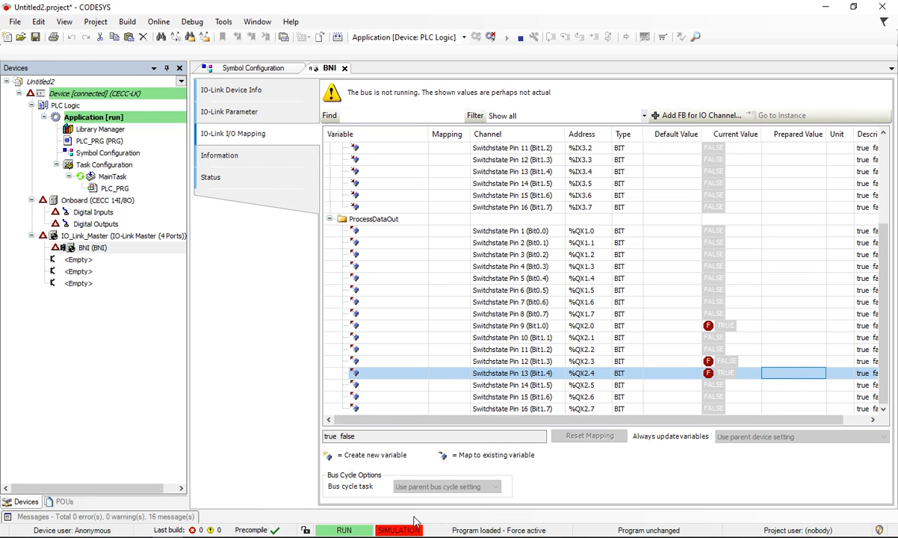
key("alt+Tab")
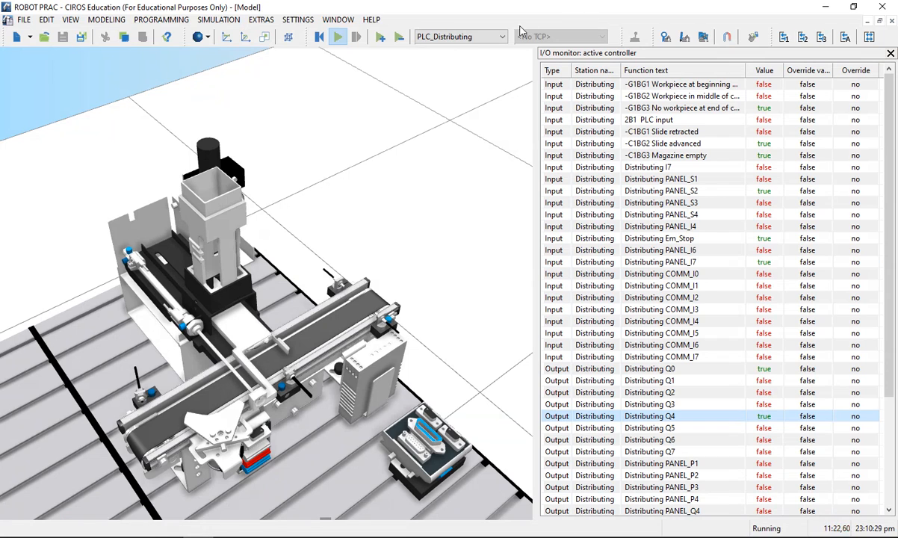
Step: Arrange the CIROS and CODESYS windows side by side, each filling half of the screen
key("alt+Tab")
key("alt+Tab")
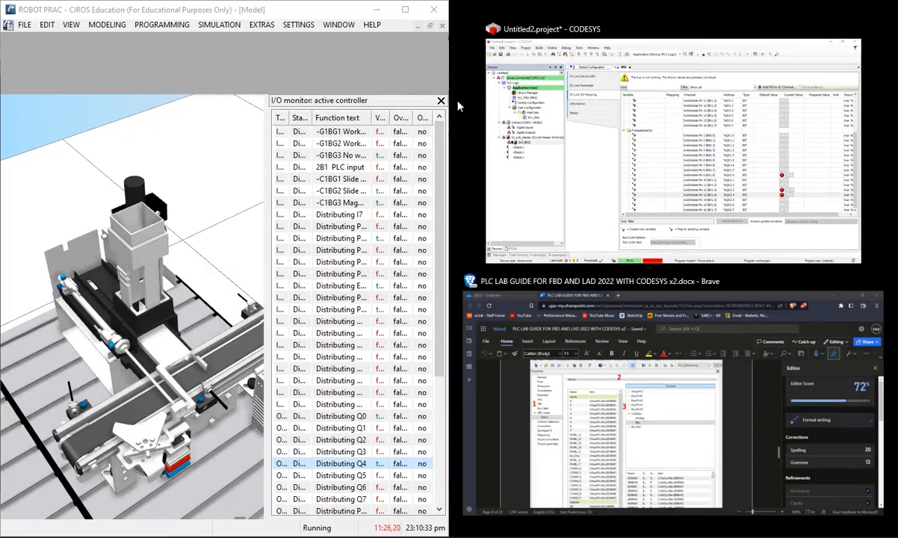
left_click(447, 104)
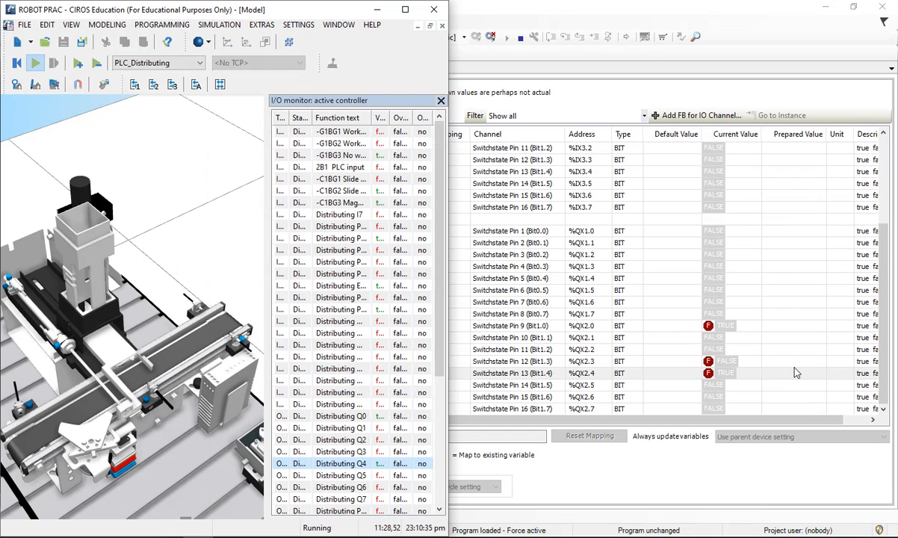
double_click(793, 373)
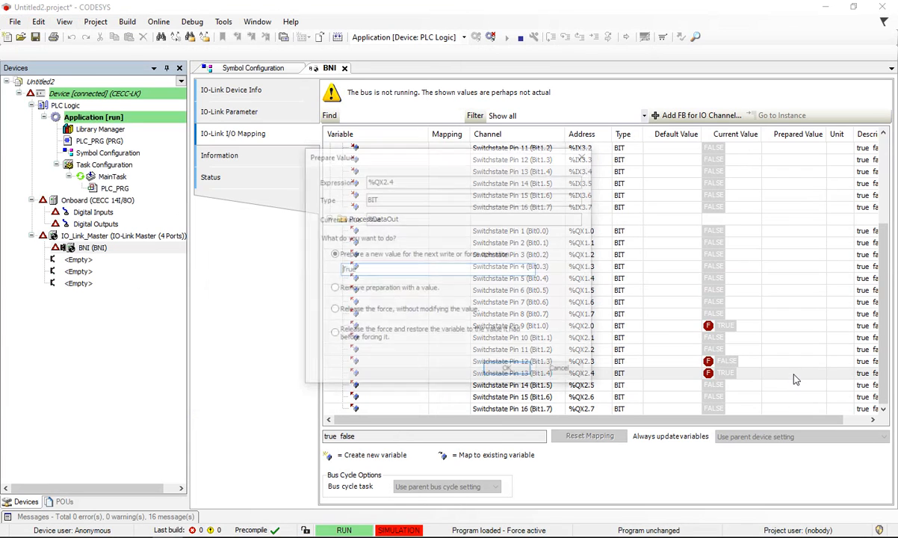
left_click(562, 369)
left_click_drag(603, 5, 897, 196)
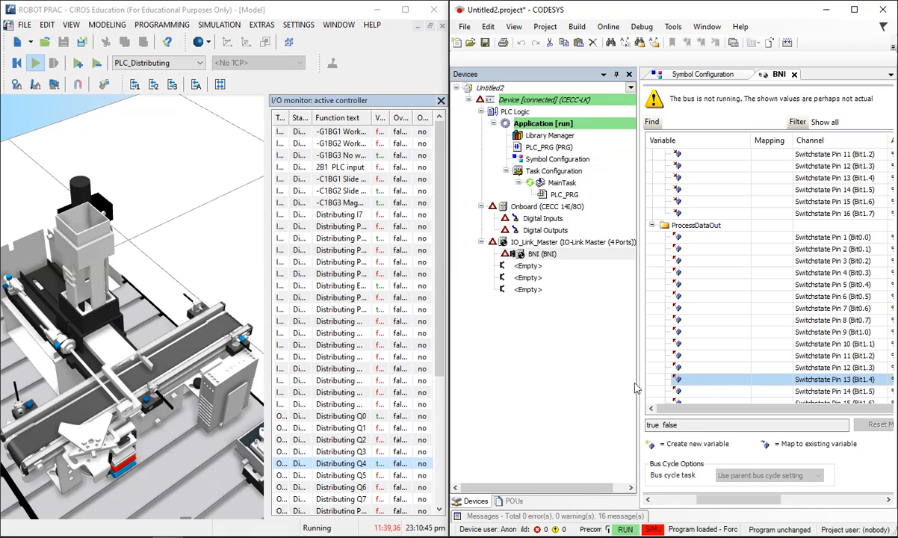
Step: Narrow the Devices pane in CODESYS and close the I/O monitor in CIROS to give the station model more room
left_click_drag(843, 411, 884, 412)
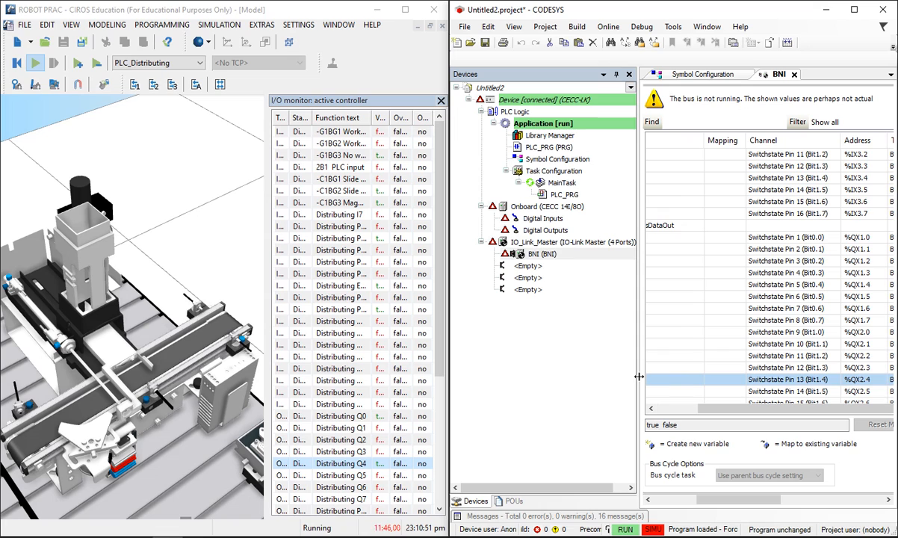
left_click_drag(637, 373, 515, 359)
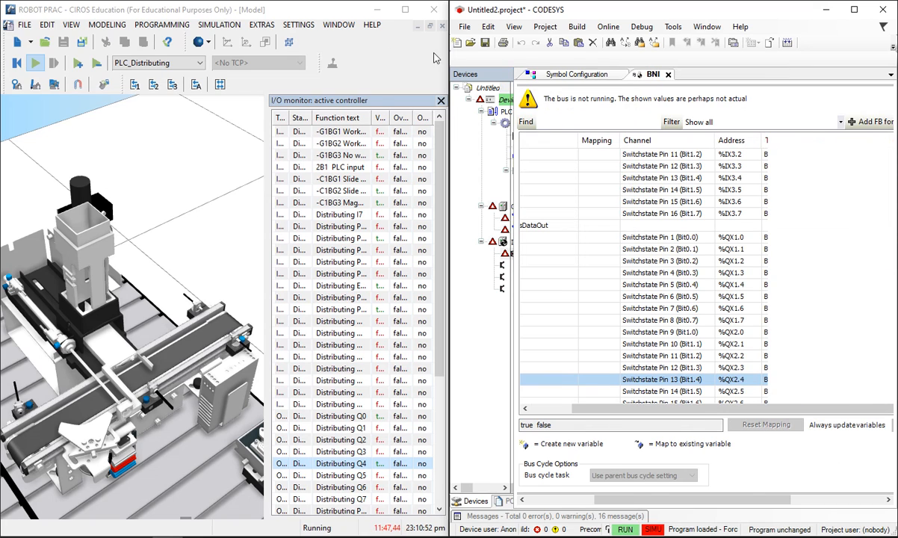
left_click(439, 112)
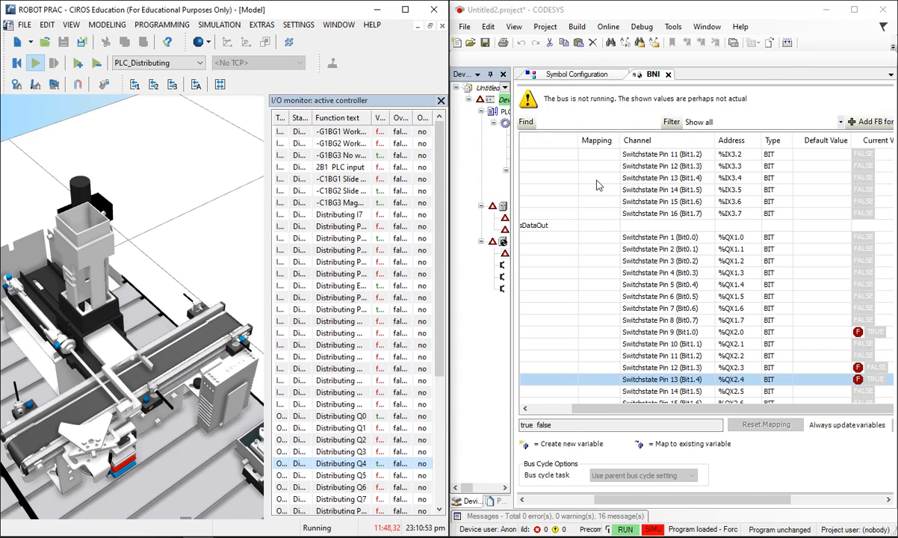
left_click(740, 408)
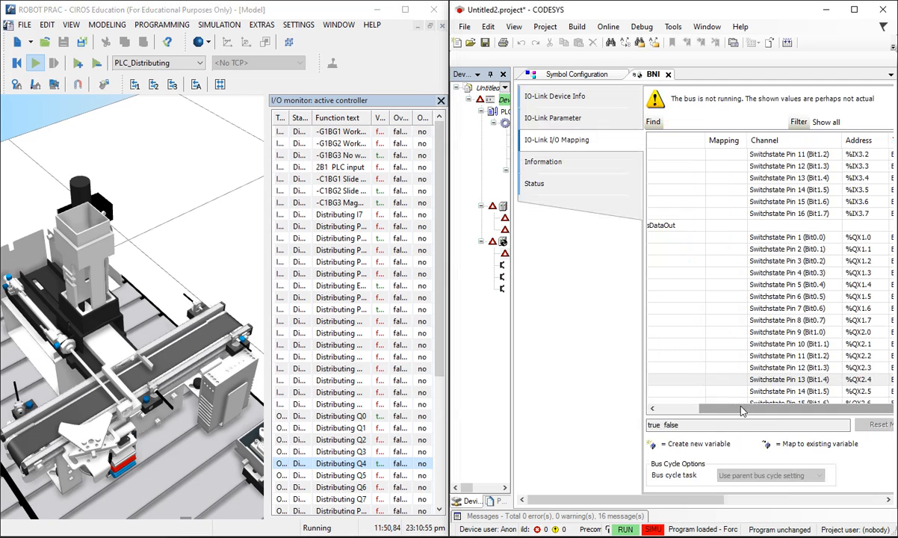
left_click(416, 102)
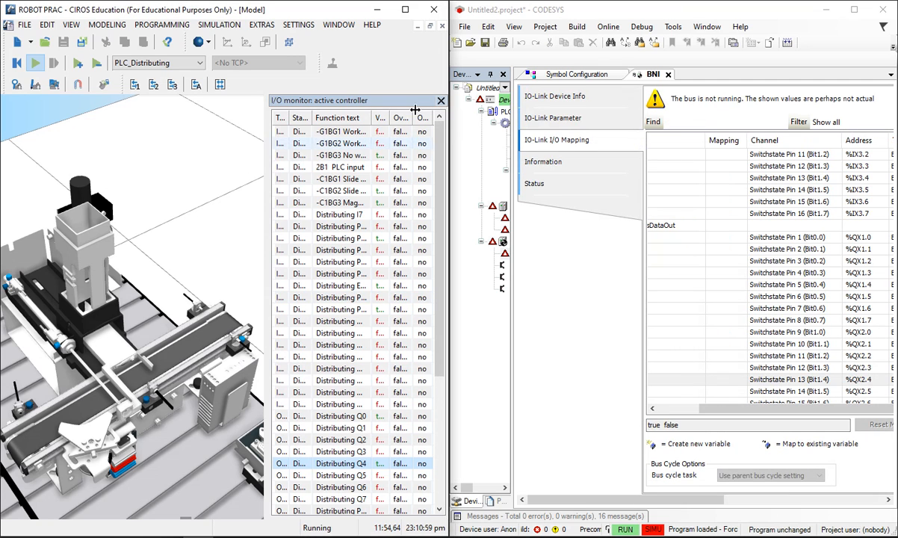
left_click(441, 101)
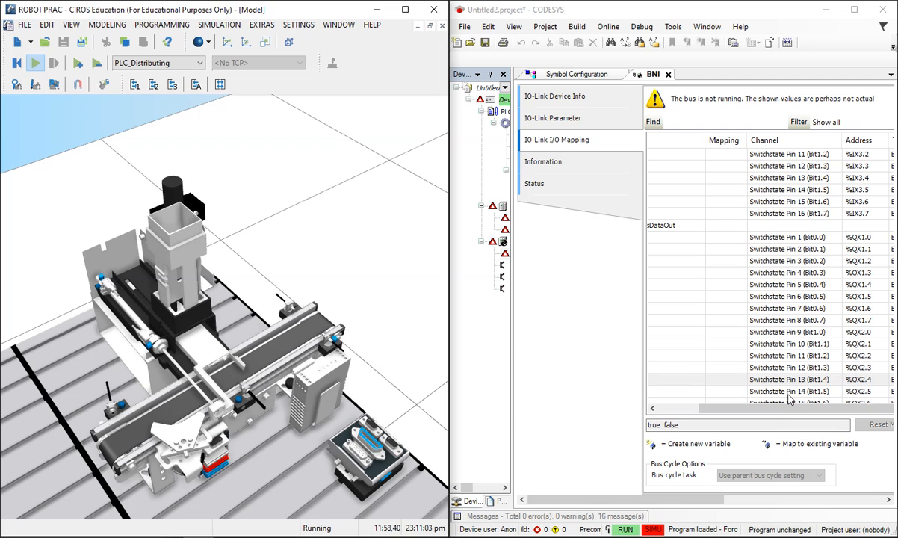
left_click(822, 418)
left_click_drag(705, 501, 805, 505)
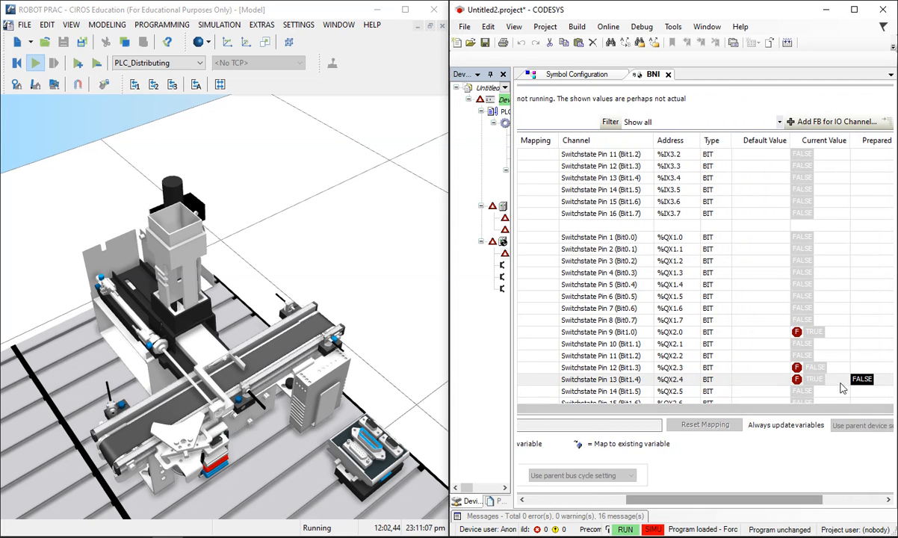
left_click(883, 382)
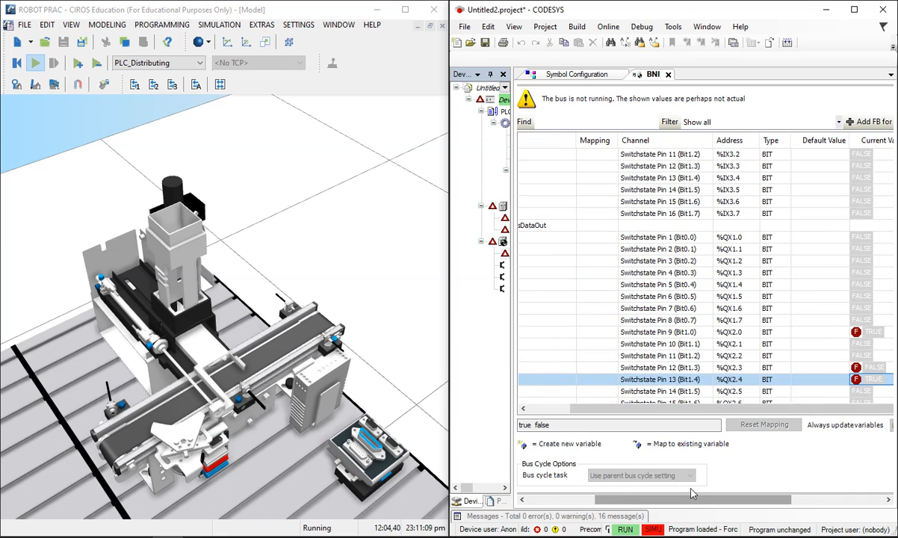
left_click_drag(707, 505, 822, 517)
left_click(771, 380)
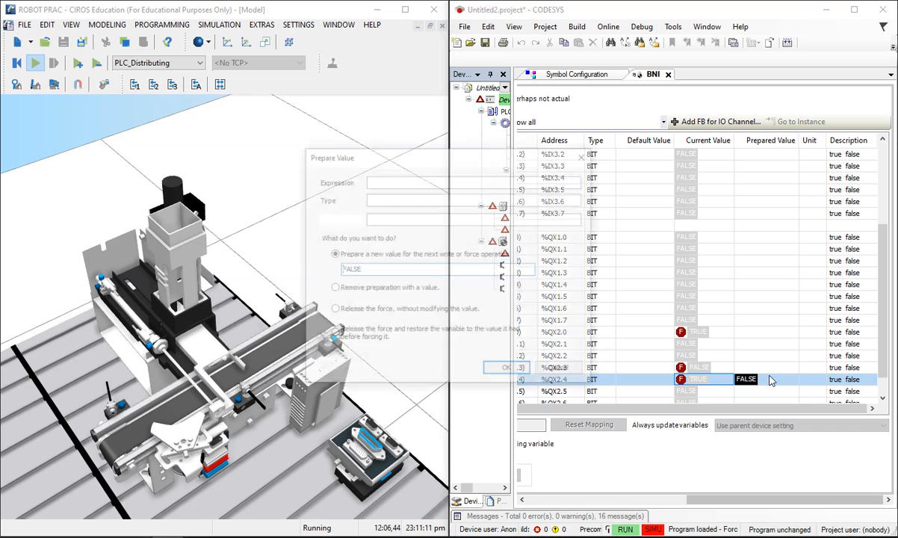
left_click(561, 370)
mouse_move(845, 498)
left_mouse_down()
mouse_move(755, 498)
mouse_move(845, 499)
left_mouse_up()
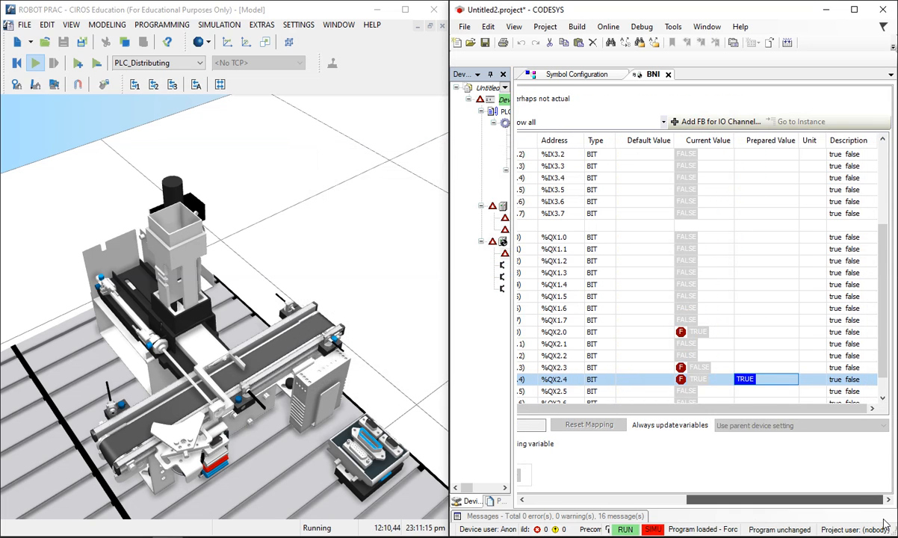
left_click(761, 377)
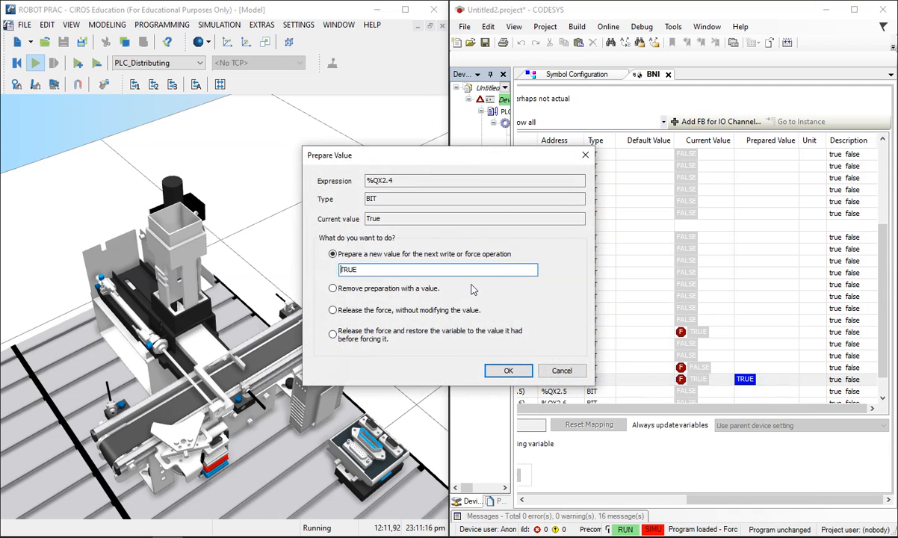
left_click(563, 369)
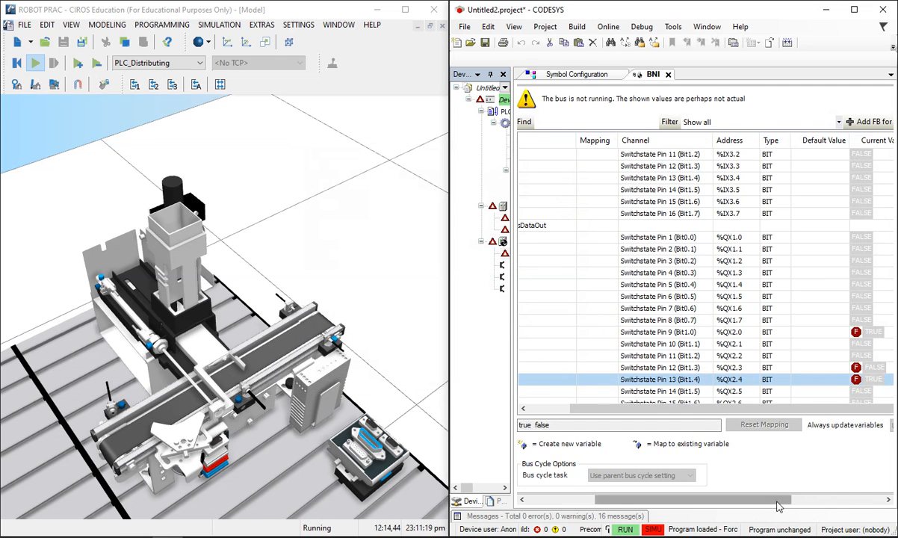
Step: Prepare the value FALSE for output %QX2.4 (Switchstate Pin 13) and force it
left_click_drag(778, 499, 851, 498)
left_click(796, 382)
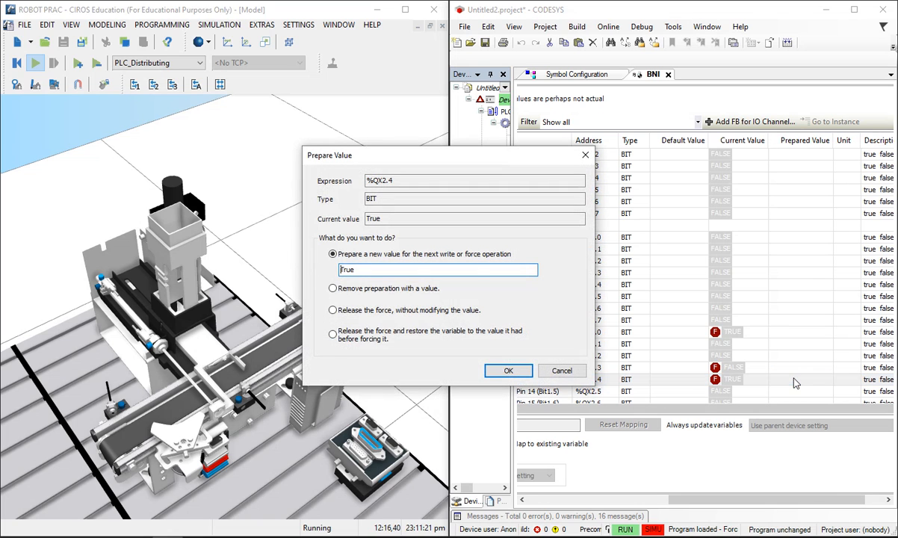
key("Escape")
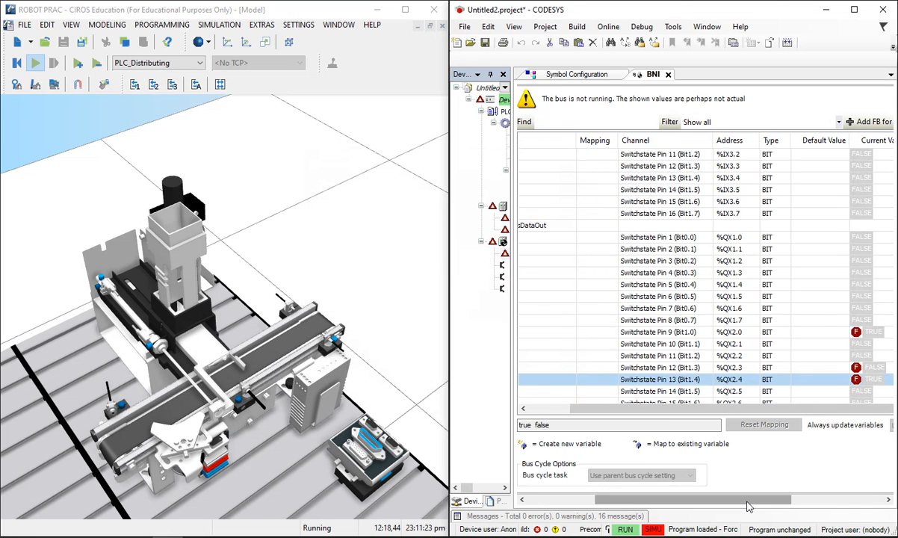
left_click_drag(748, 500, 842, 500)
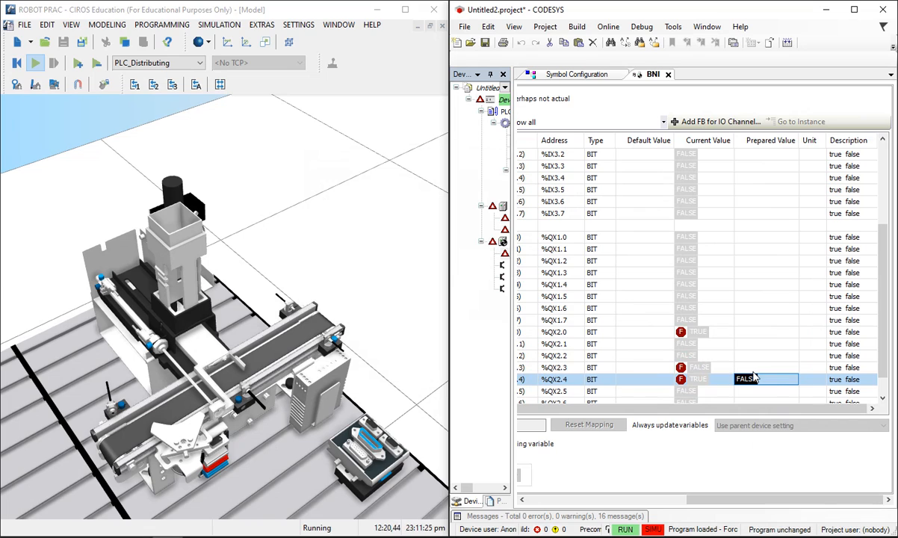
key("F7")
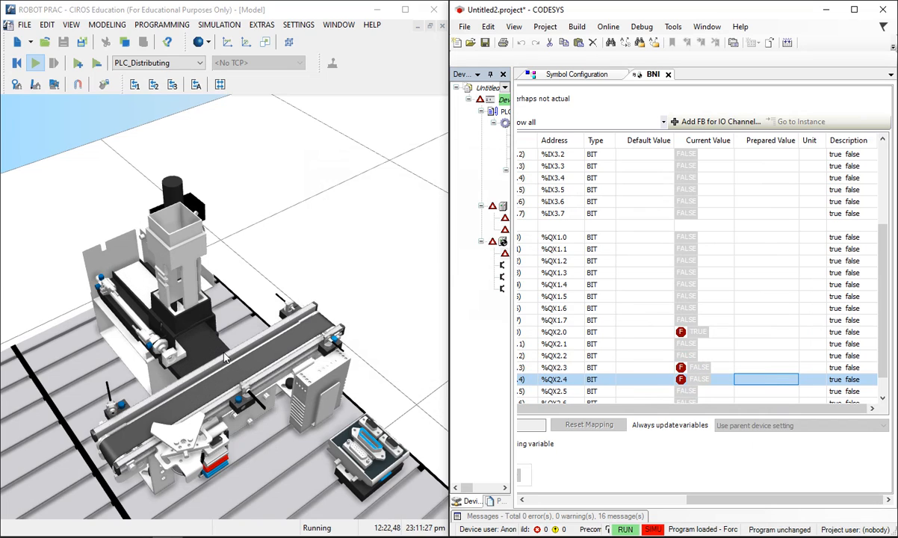